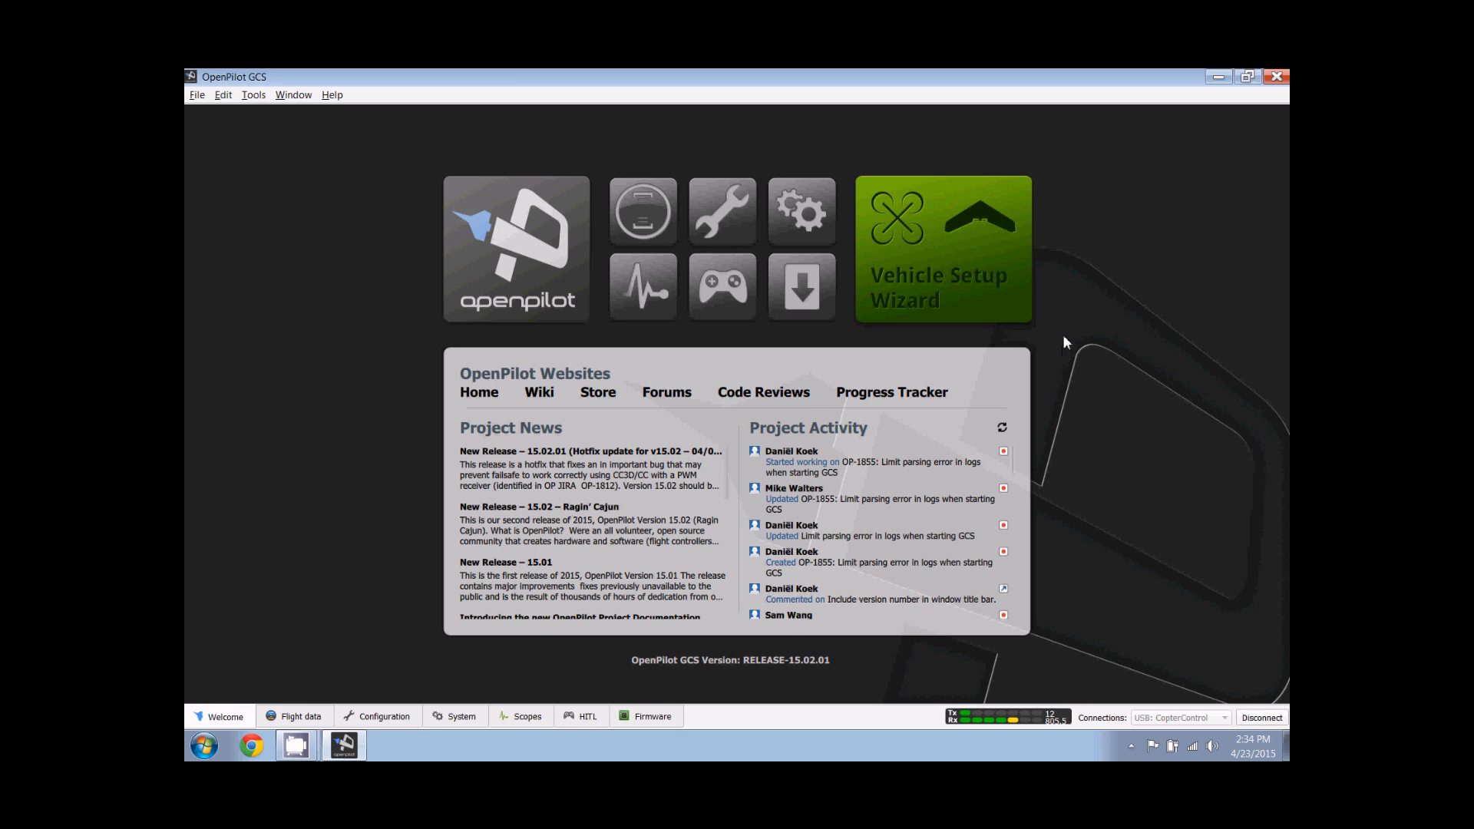
- Check the connected board's device and firmware information, and return to the welcome page
{"action": "left_click", "coordinate": [1167, 439]}
{"action": "left_click", "coordinate": [646, 719]}
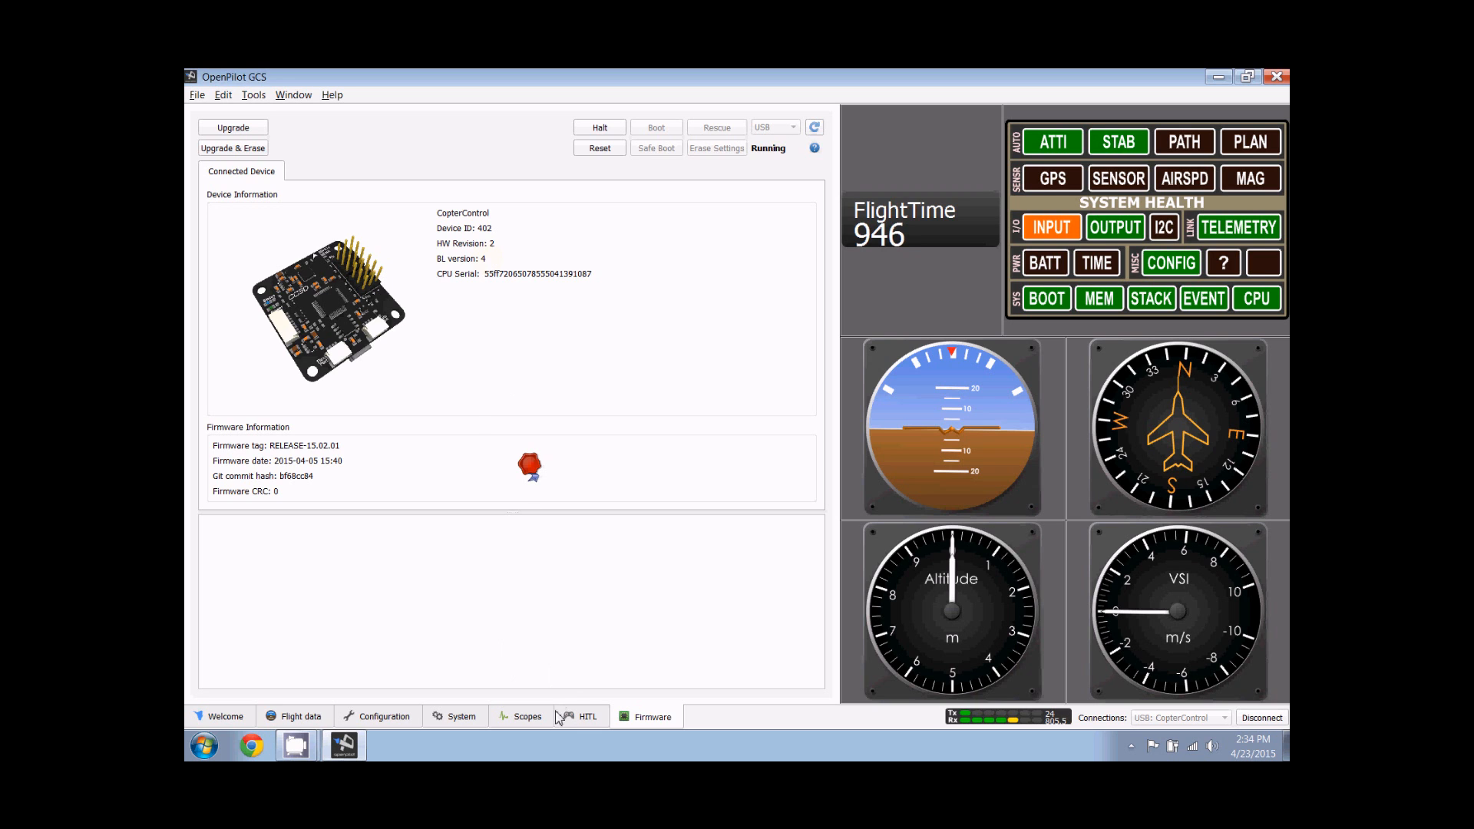
{"action": "left_click", "coordinate": [227, 717]}
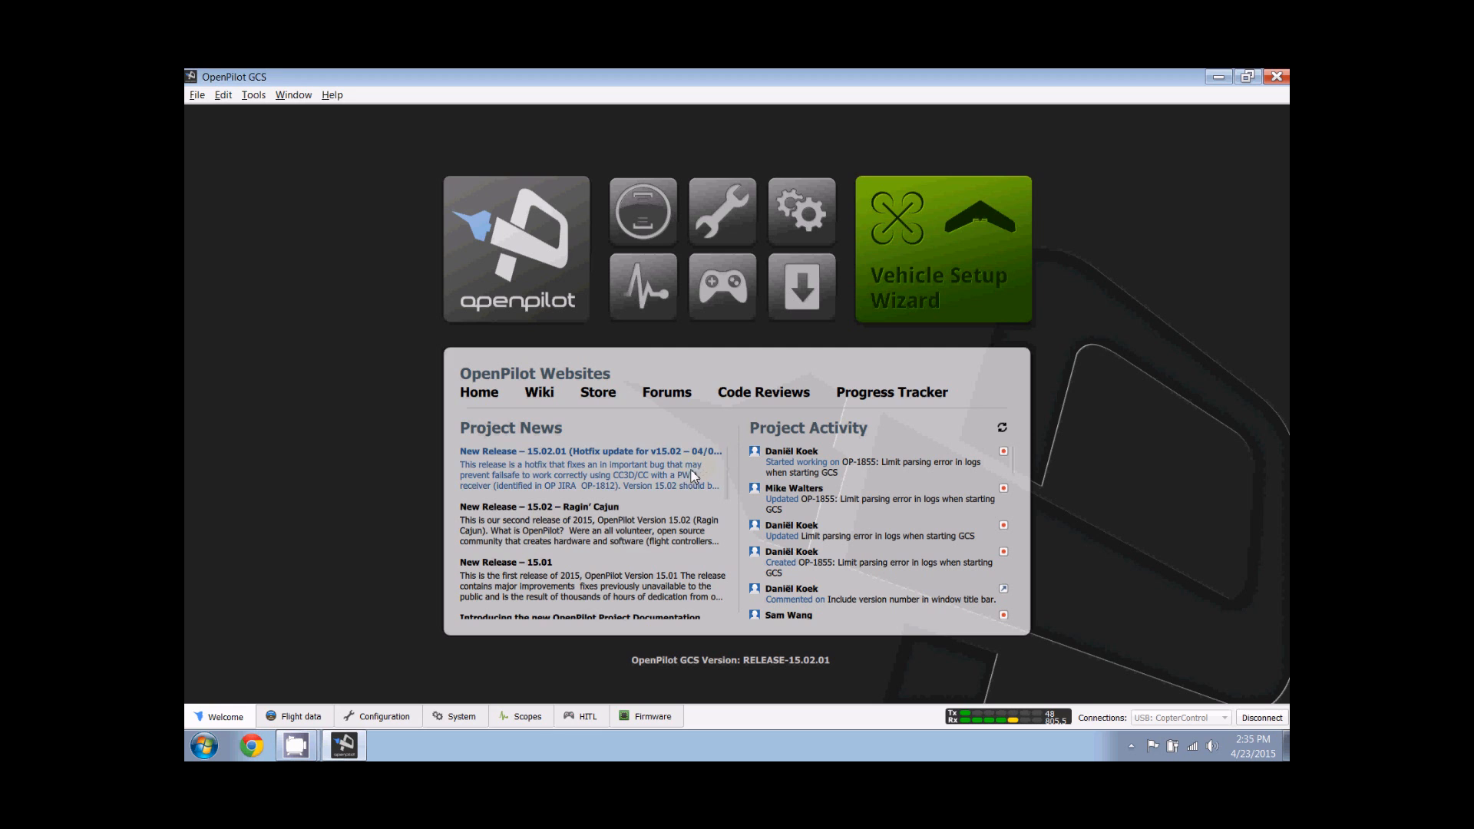
{"action": "left_click", "coordinate": [647, 717]}
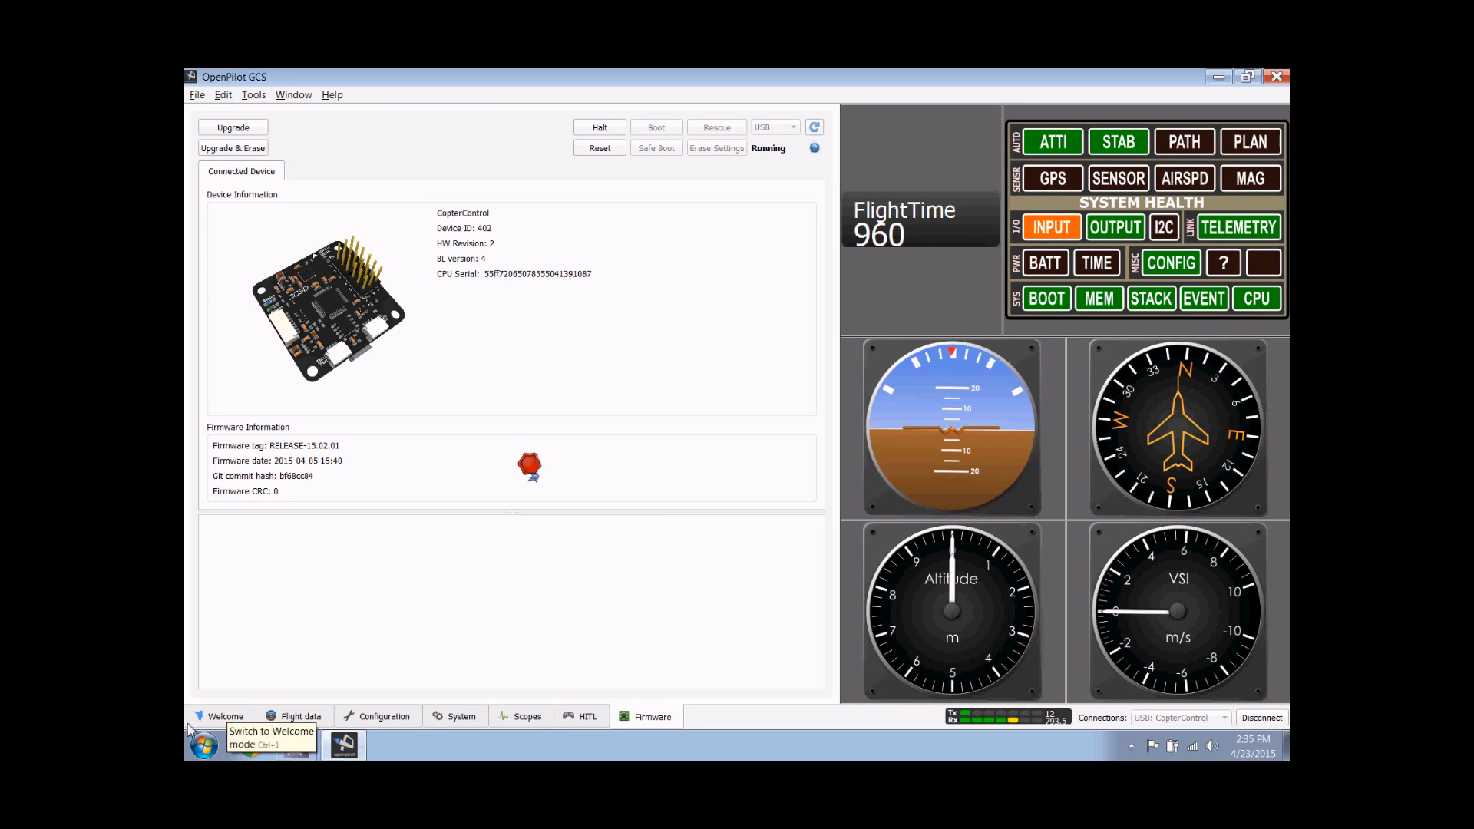
{"action": "left_click", "coordinate": [226, 717]}
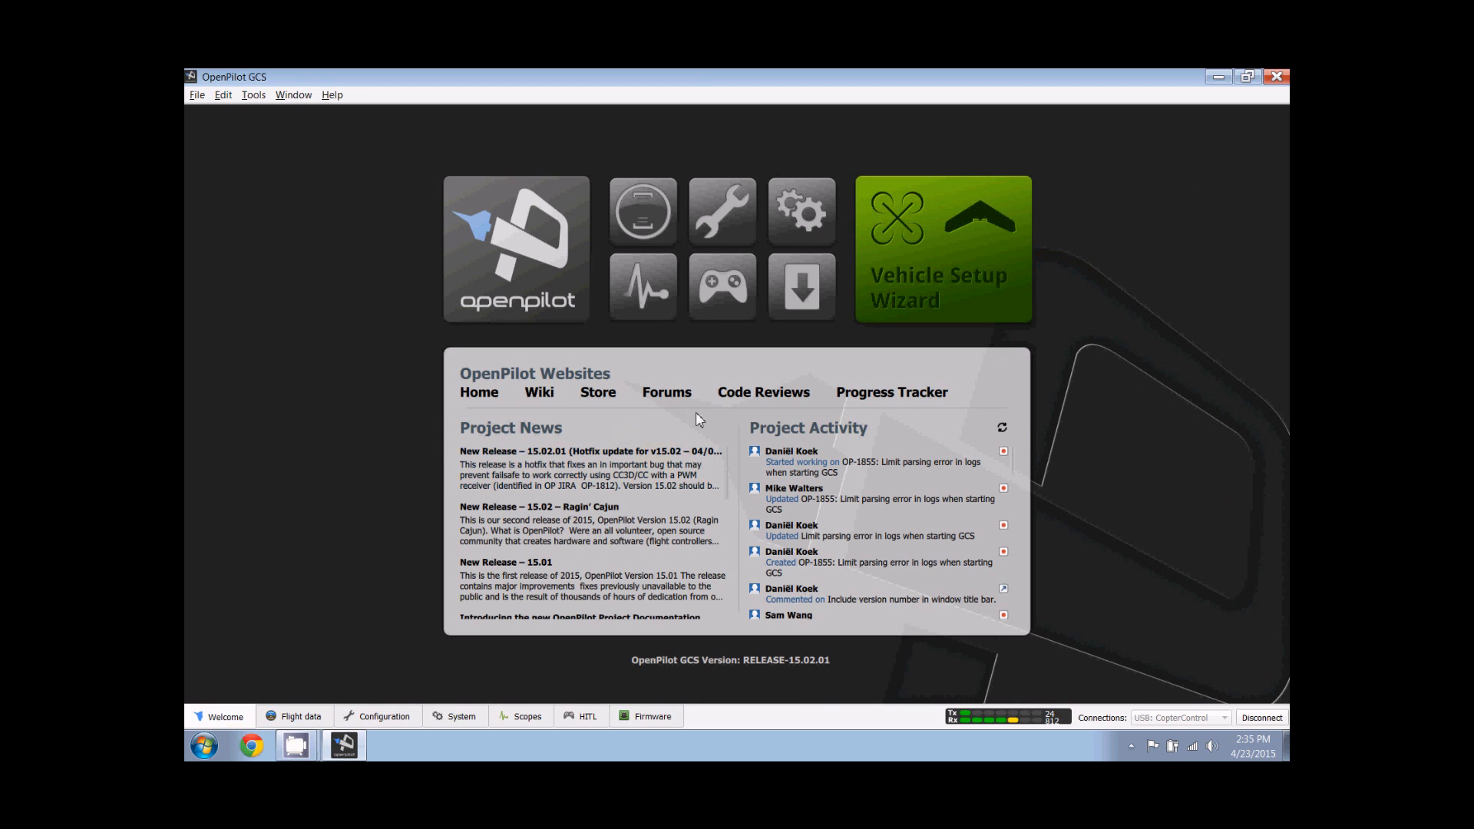
- Start the vehicle setup wizard and upgrade the board's firmware with all settings erased
{"action": "left_click", "coordinate": [931, 284]}
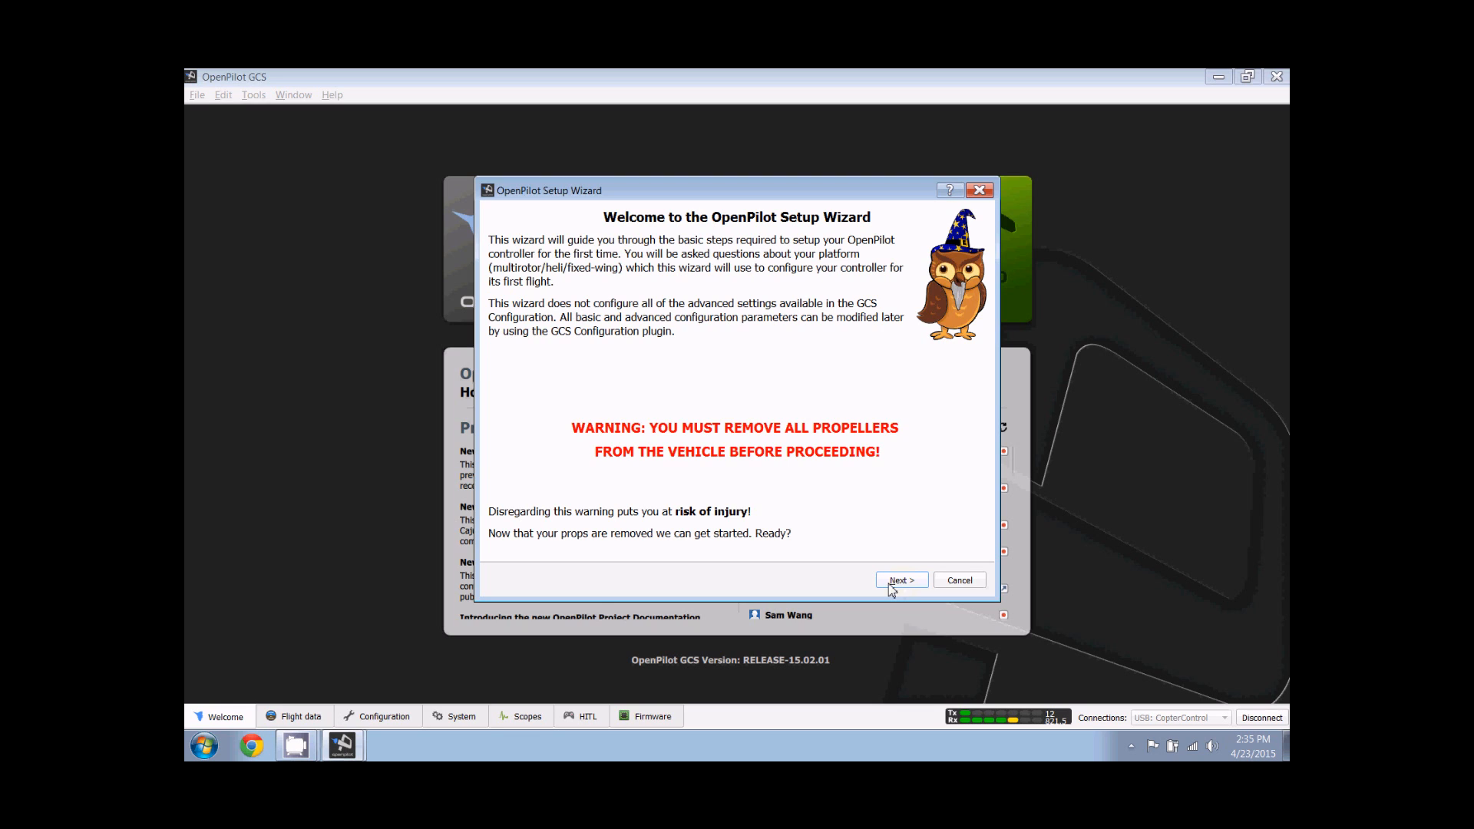
{"action": "left_click", "coordinate": [900, 585]}
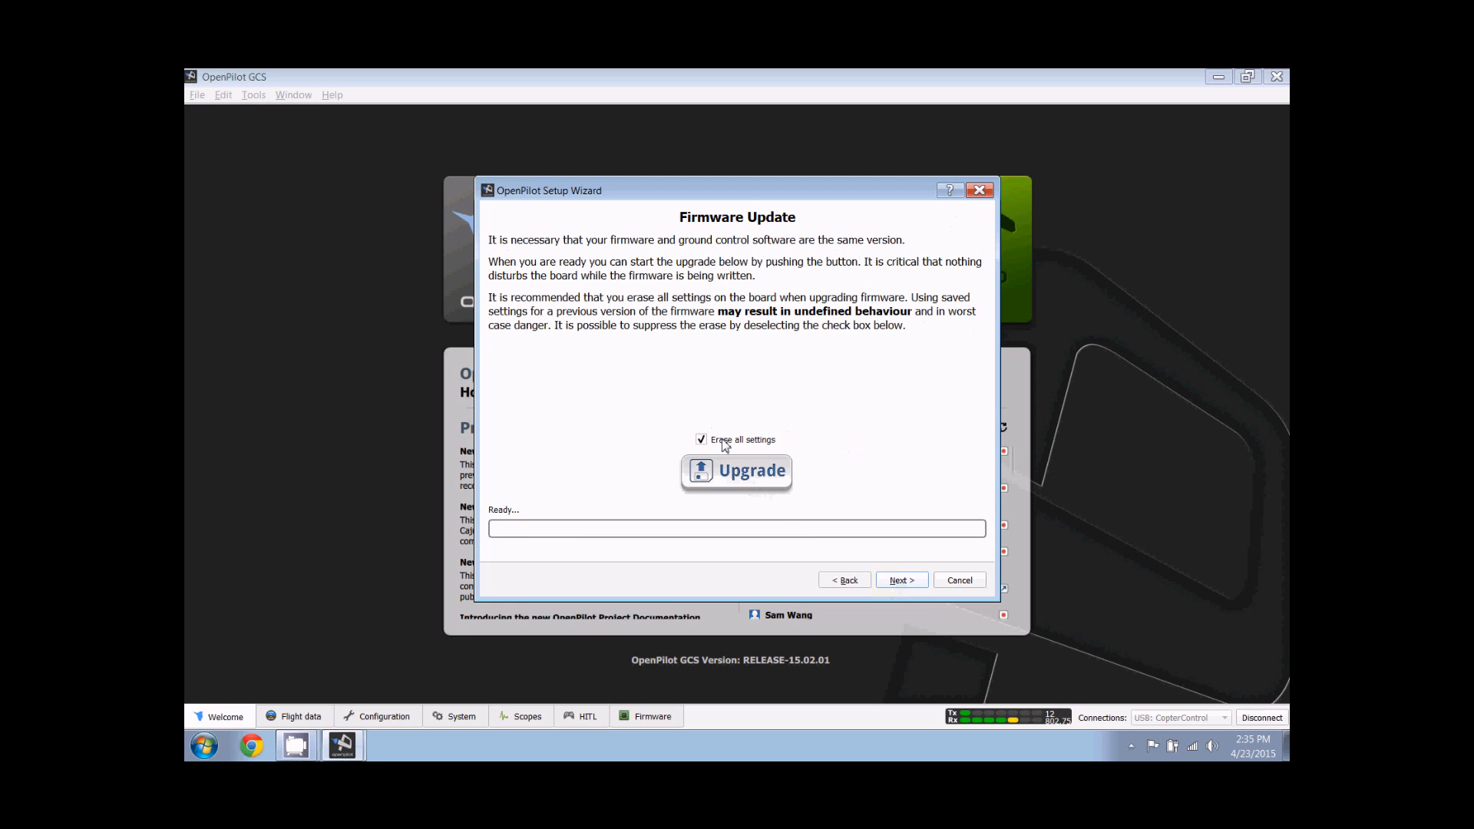
{"action": "left_click", "coordinate": [734, 478]}
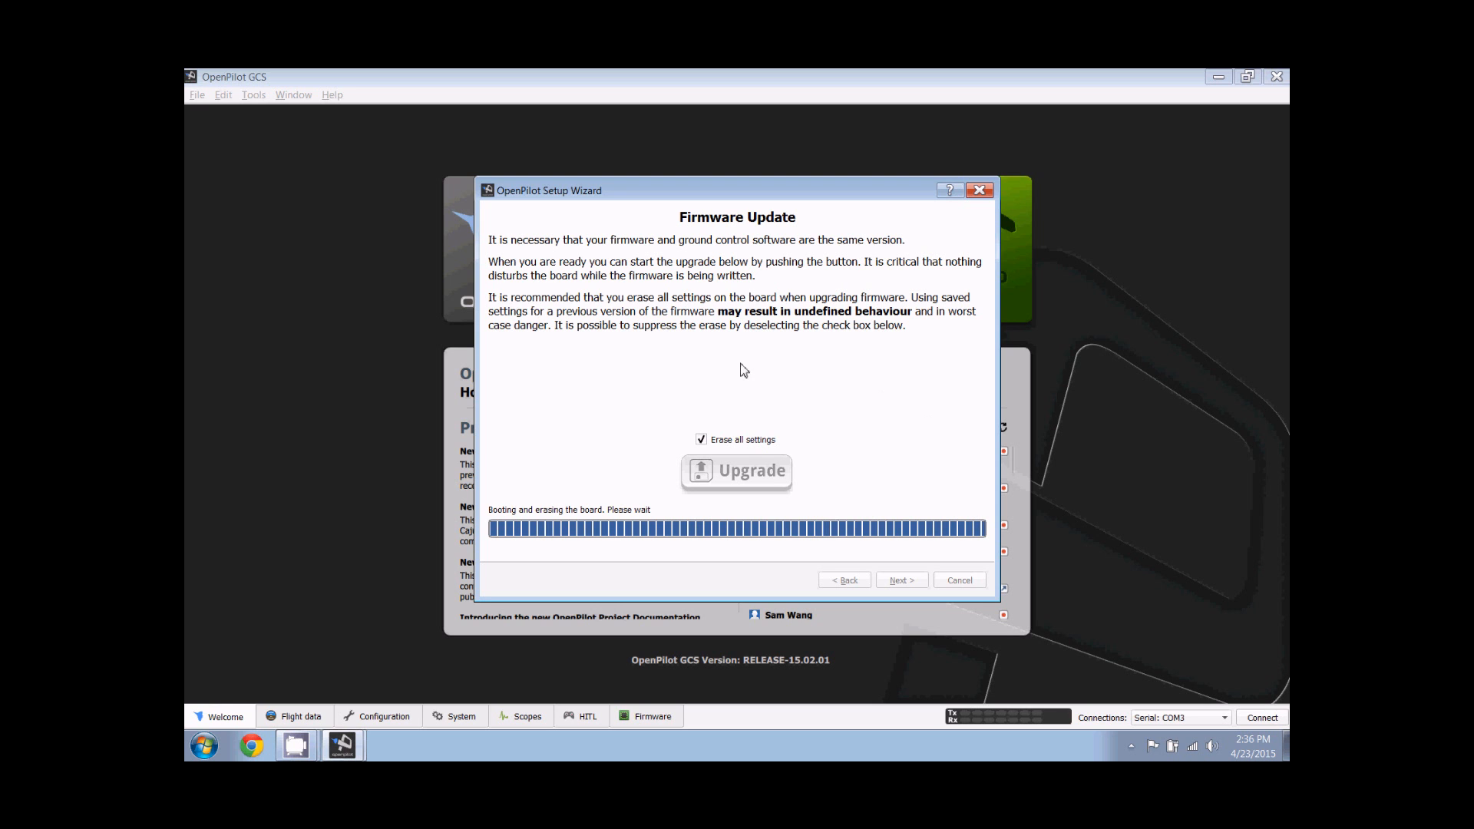
{"action": "mouse_move", "coordinate": [610, 188]}
{"action": "left_mouse_down"}
{"action": "mouse_move", "coordinate": [759, 332]}
{"action": "mouse_move", "coordinate": [758, 500]}
{"action": "mouse_move", "coordinate": [696, 260]}
{"action": "mouse_move", "coordinate": [605, 178]}
{"action": "left_mouse_up"}
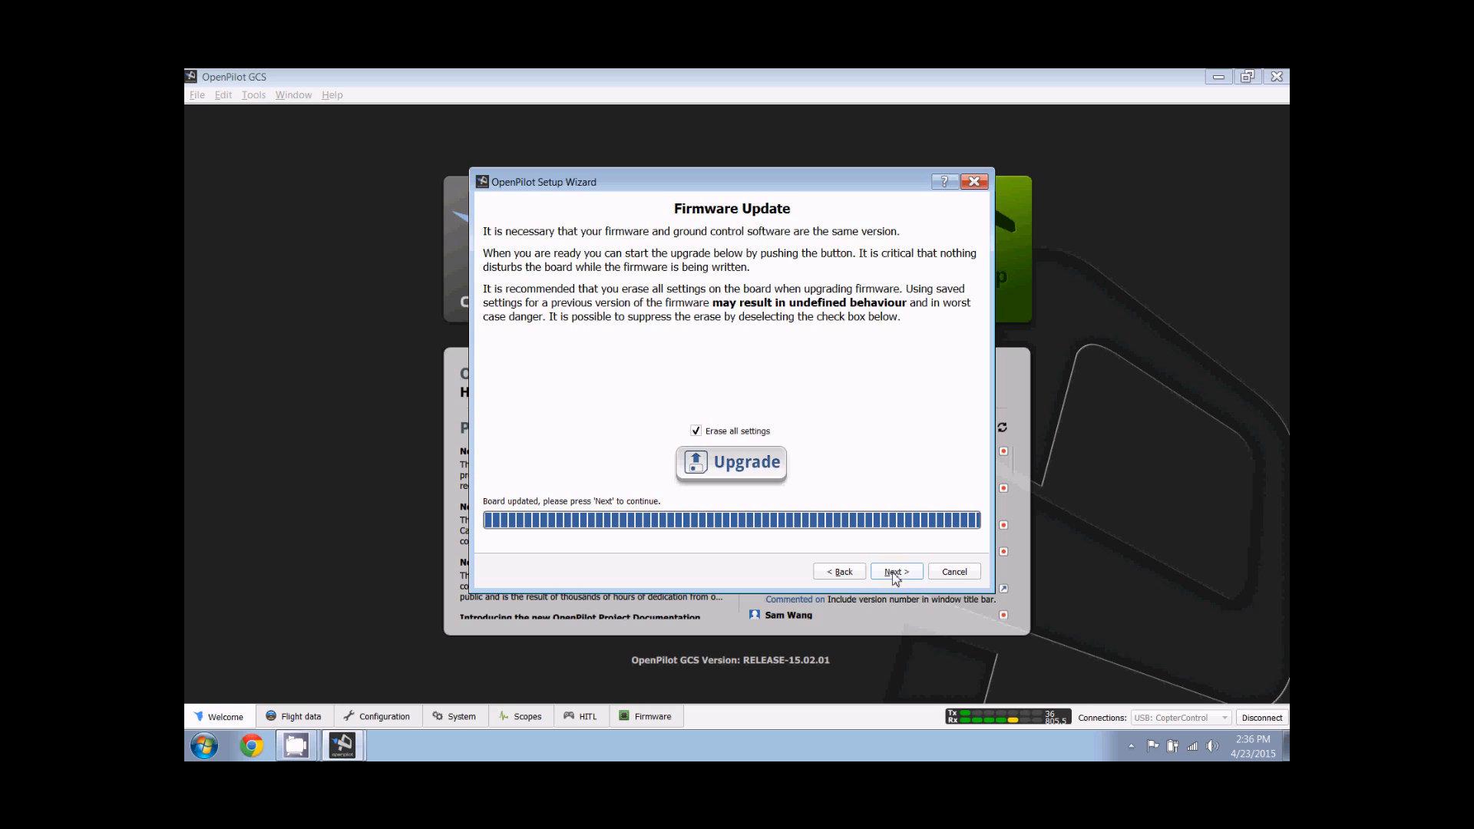
{"action": "left_click", "coordinate": [895, 574]}
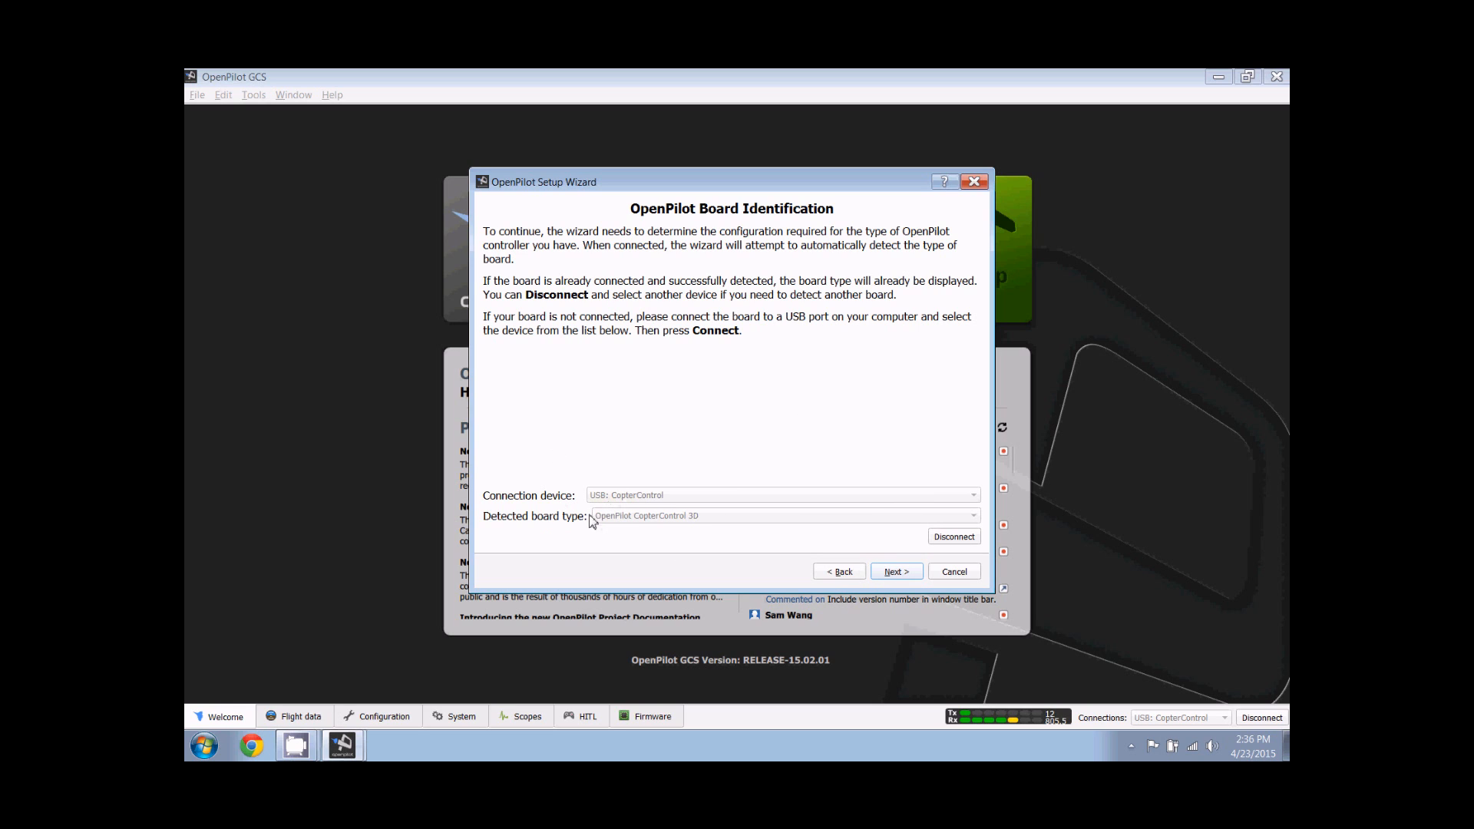
- Accept the detected OpenPilot CopterControl 3D board with PWM input and the Multirotor vehicle type
{"action": "left_click", "coordinate": [897, 573]}
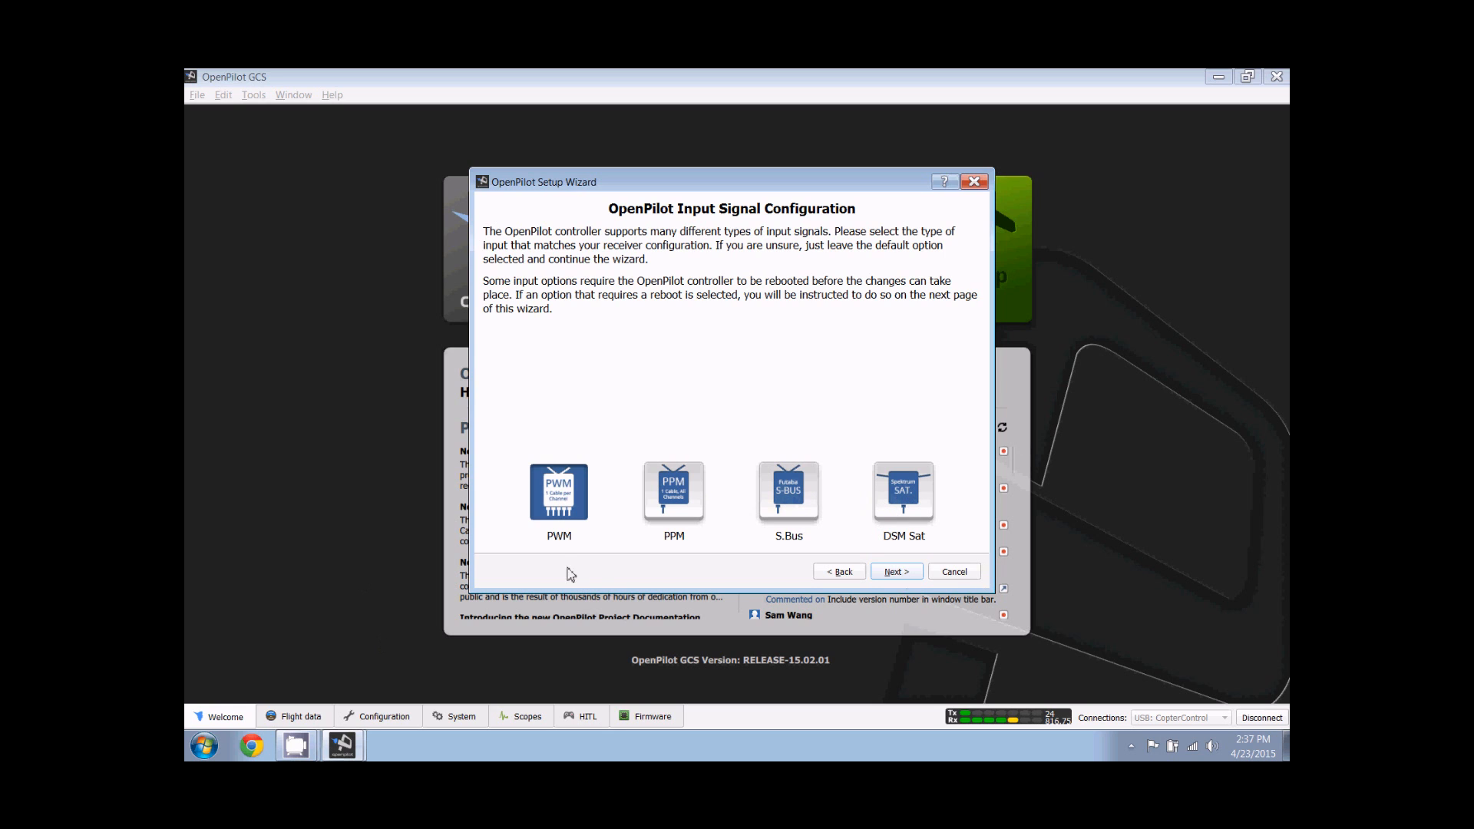
{"action": "left_click", "coordinate": [895, 571]}
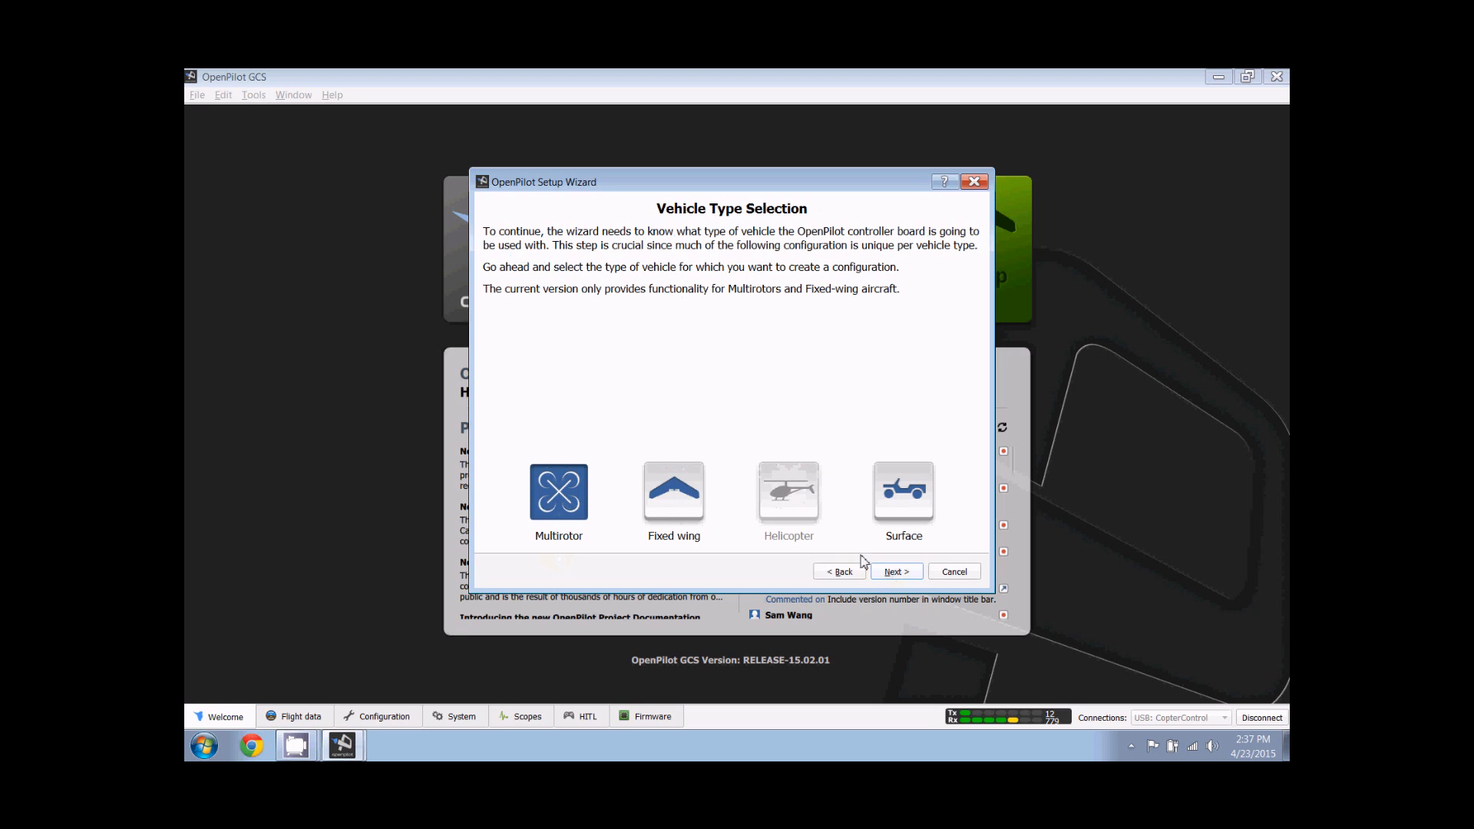
{"action": "left_click", "coordinate": [895, 574]}
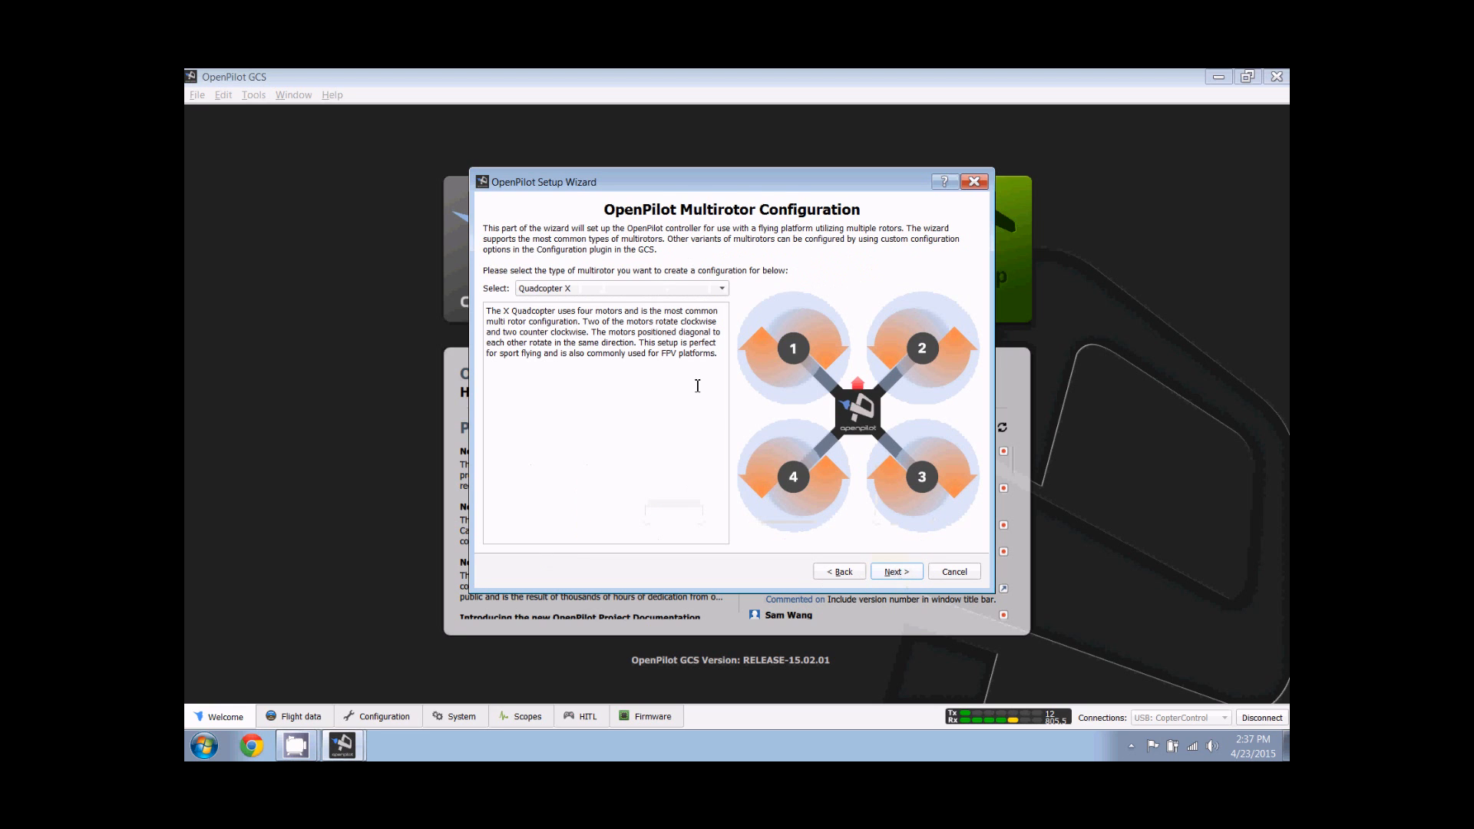
- Set the multirotor type to Tricopter
{"action": "left_click", "coordinate": [644, 289]}
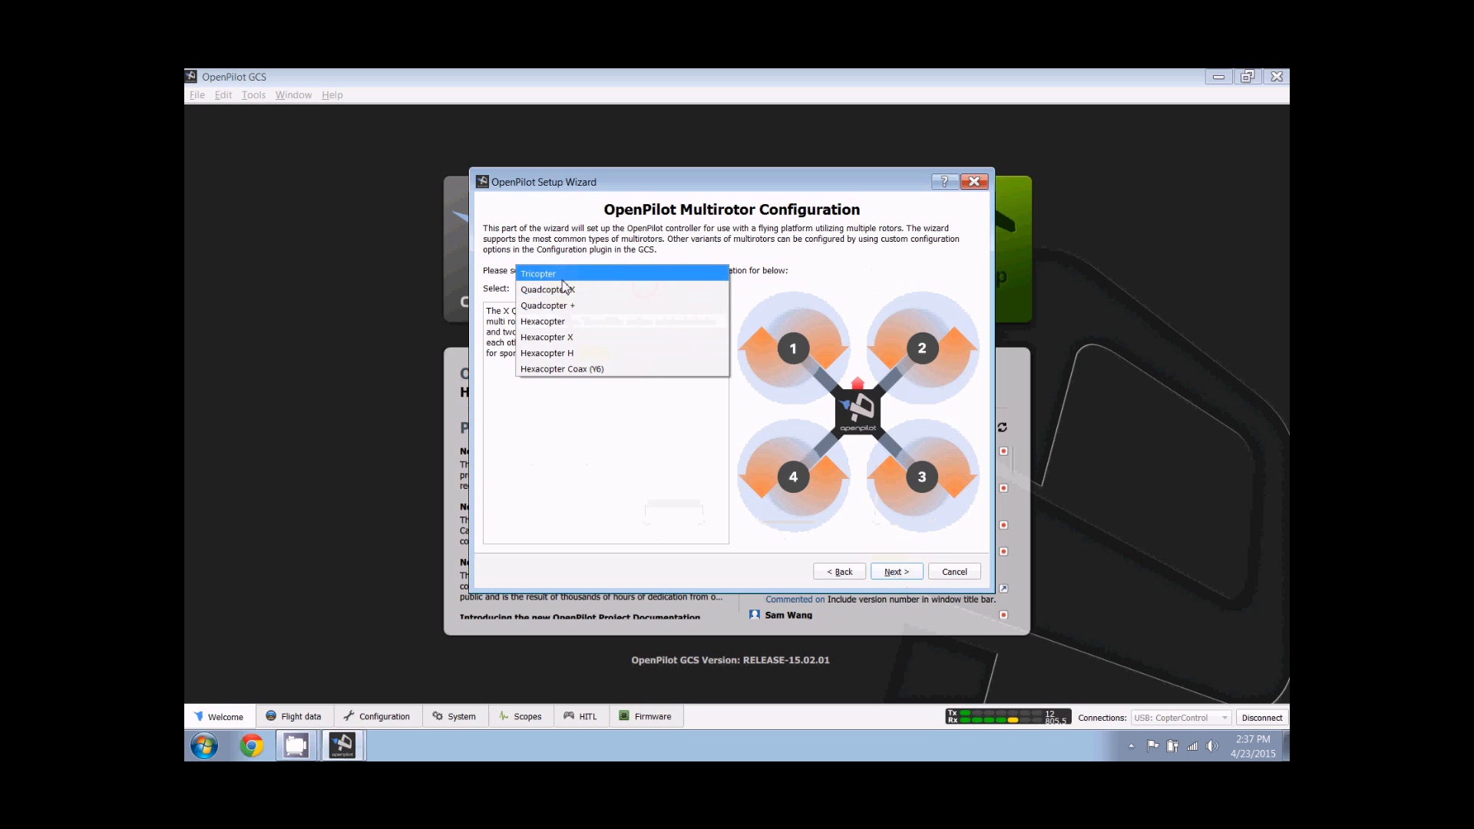
{"action": "left_click", "coordinate": [565, 277]}
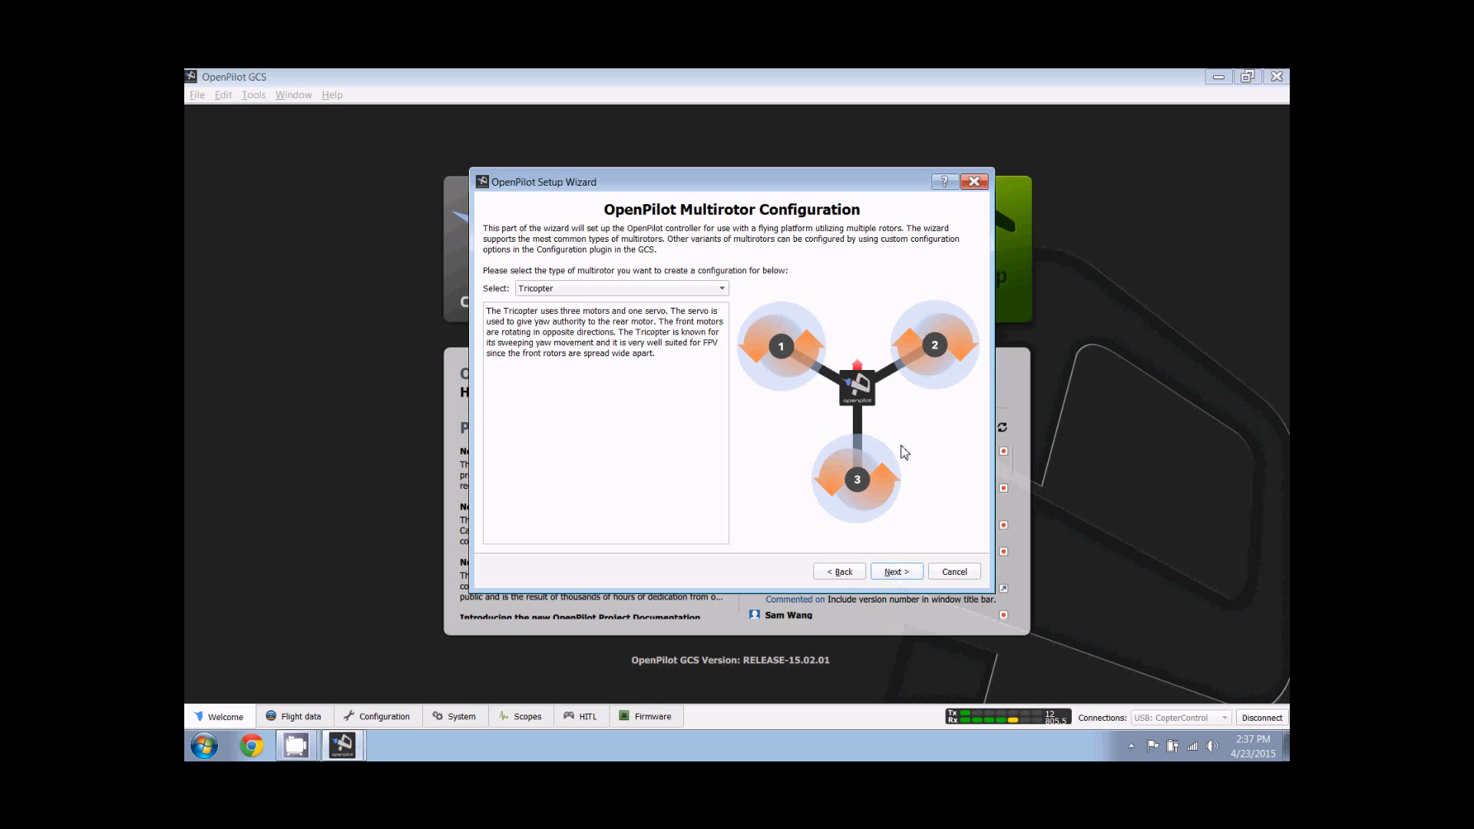
{"action": "left_click", "coordinate": [896, 572]}
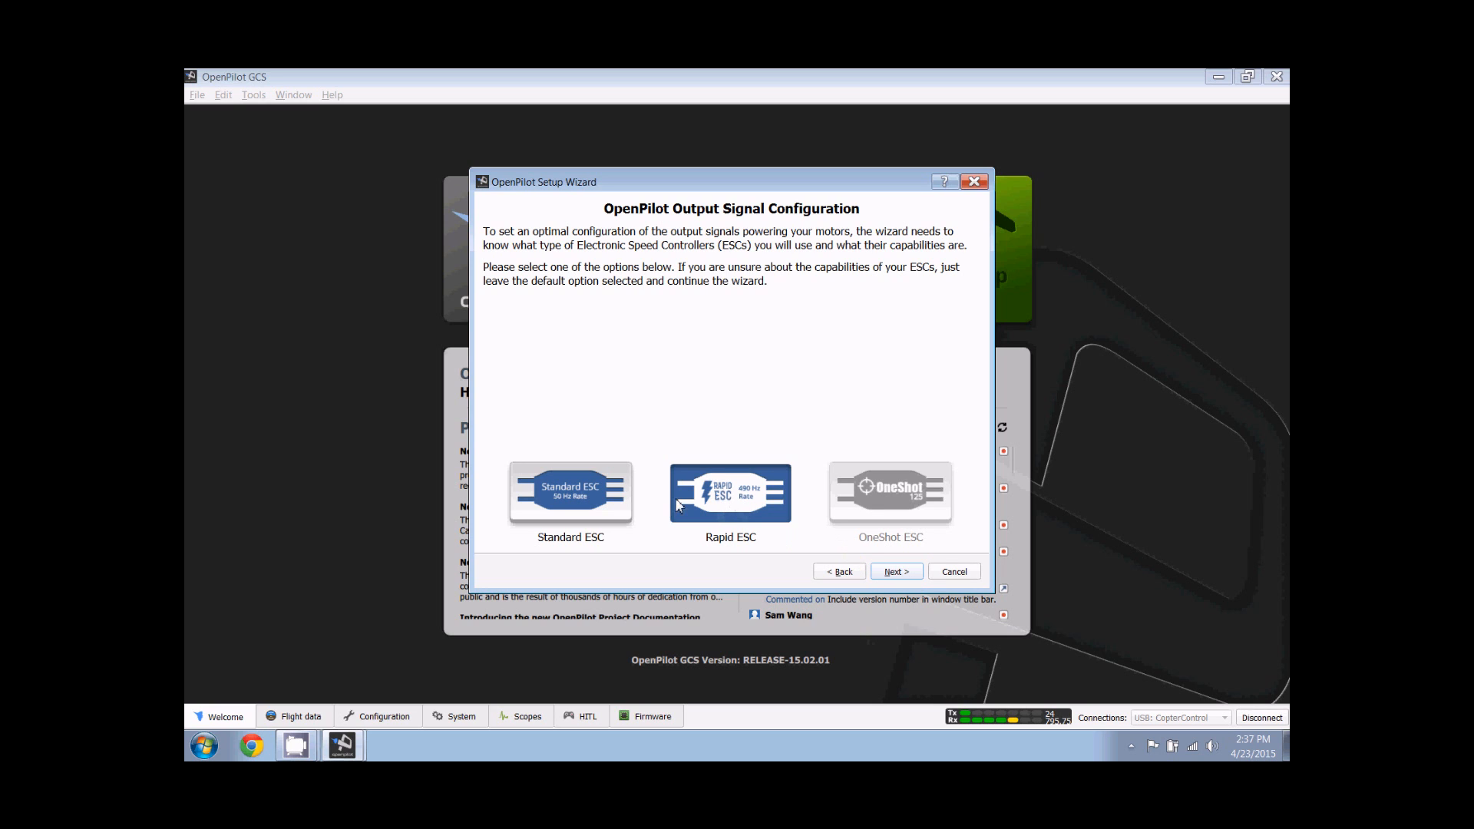
- Keep Rapid ESC (490 Hz) as the speed controller type and choose Digital Servos (333 Hz) for the servo
{"action": "left_click", "coordinate": [897, 572]}
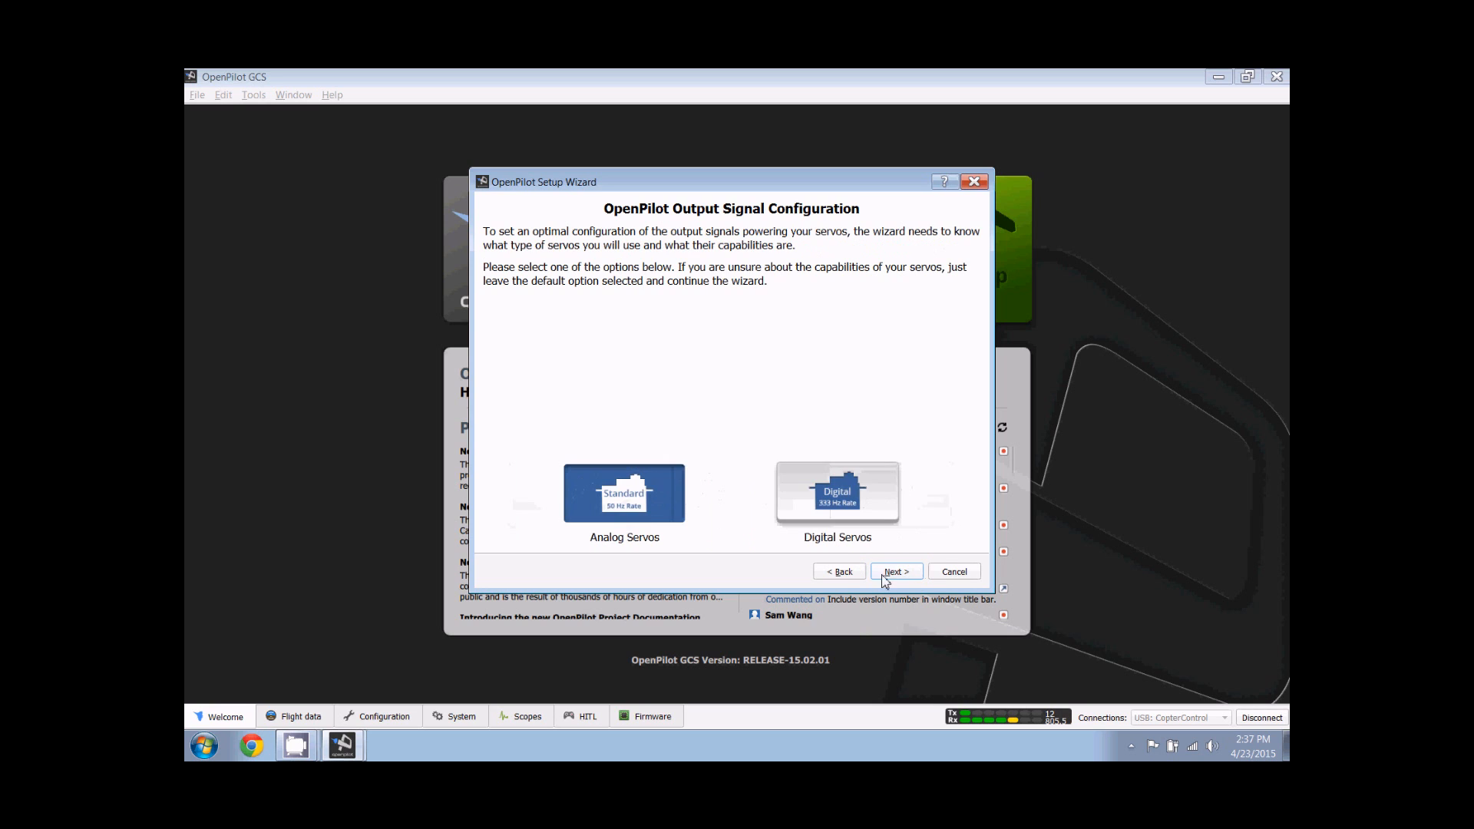
{"action": "left_click", "coordinate": [845, 507]}
{"action": "left_click", "coordinate": [903, 576]}
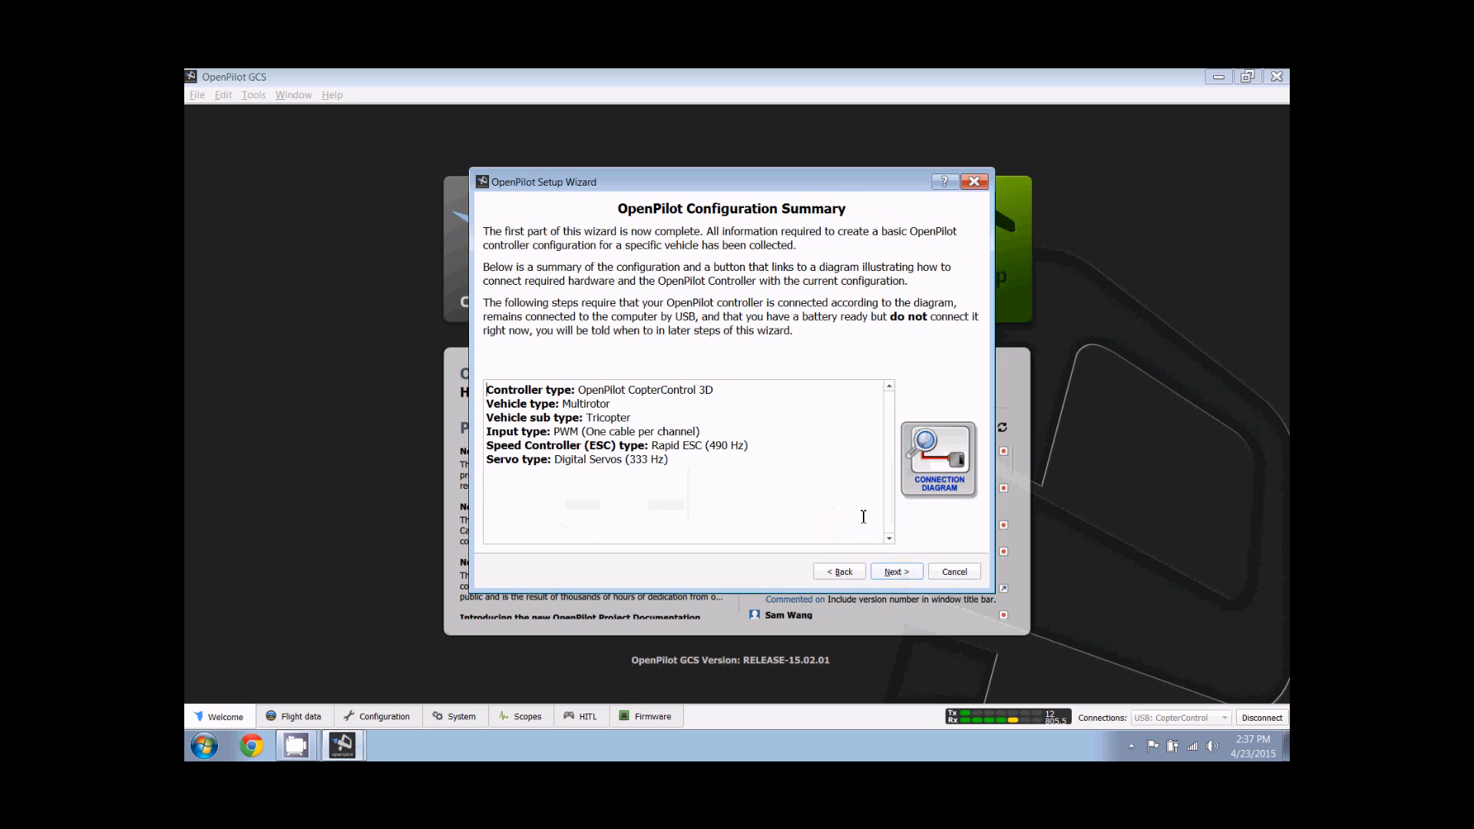
- Review the tricopter's connection diagram and run the sensor calibration with the vehicle level
{"action": "left_click", "coordinate": [917, 488]}
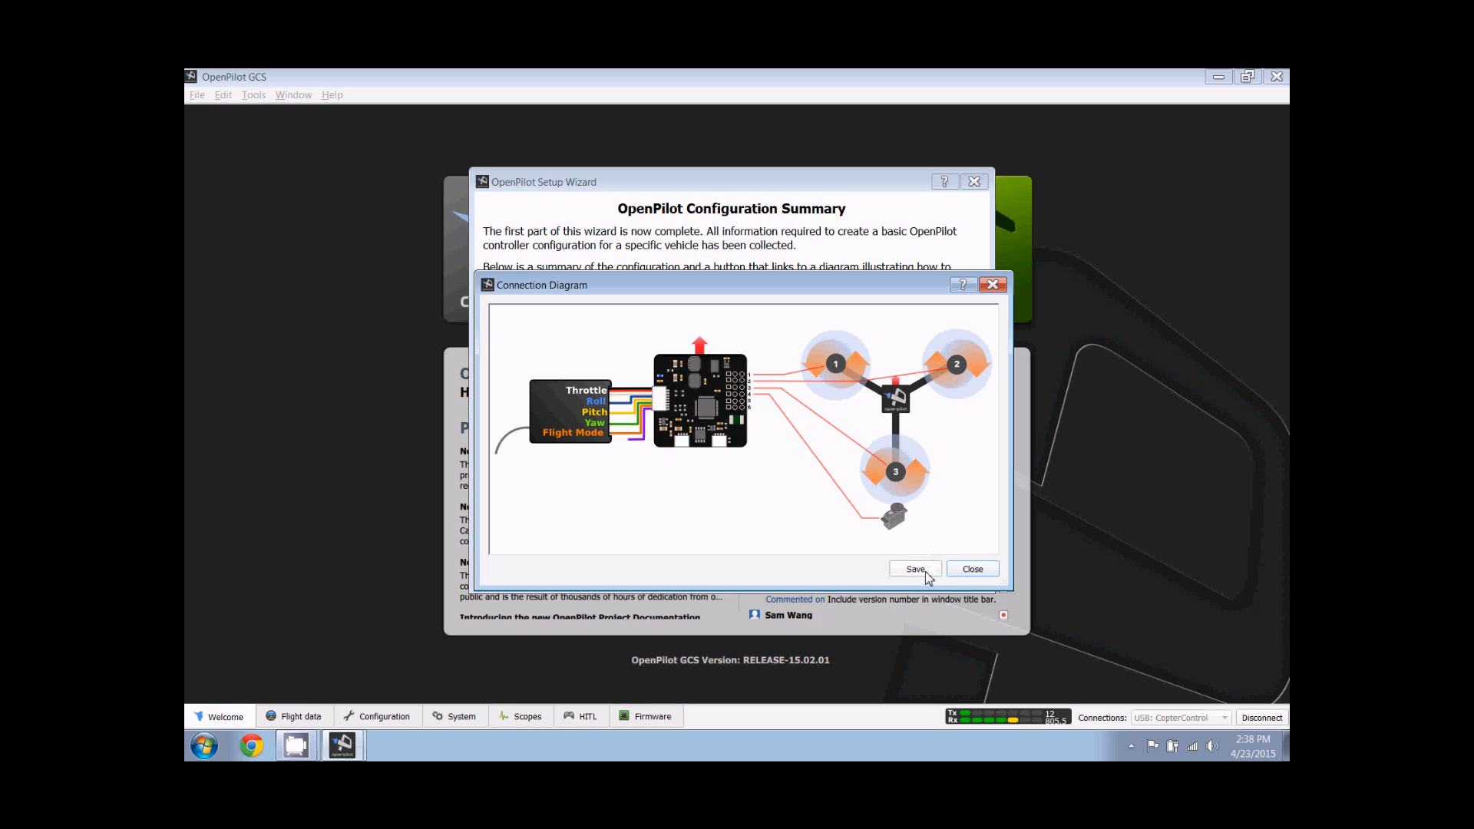
{"action": "left_click", "coordinate": [973, 570]}
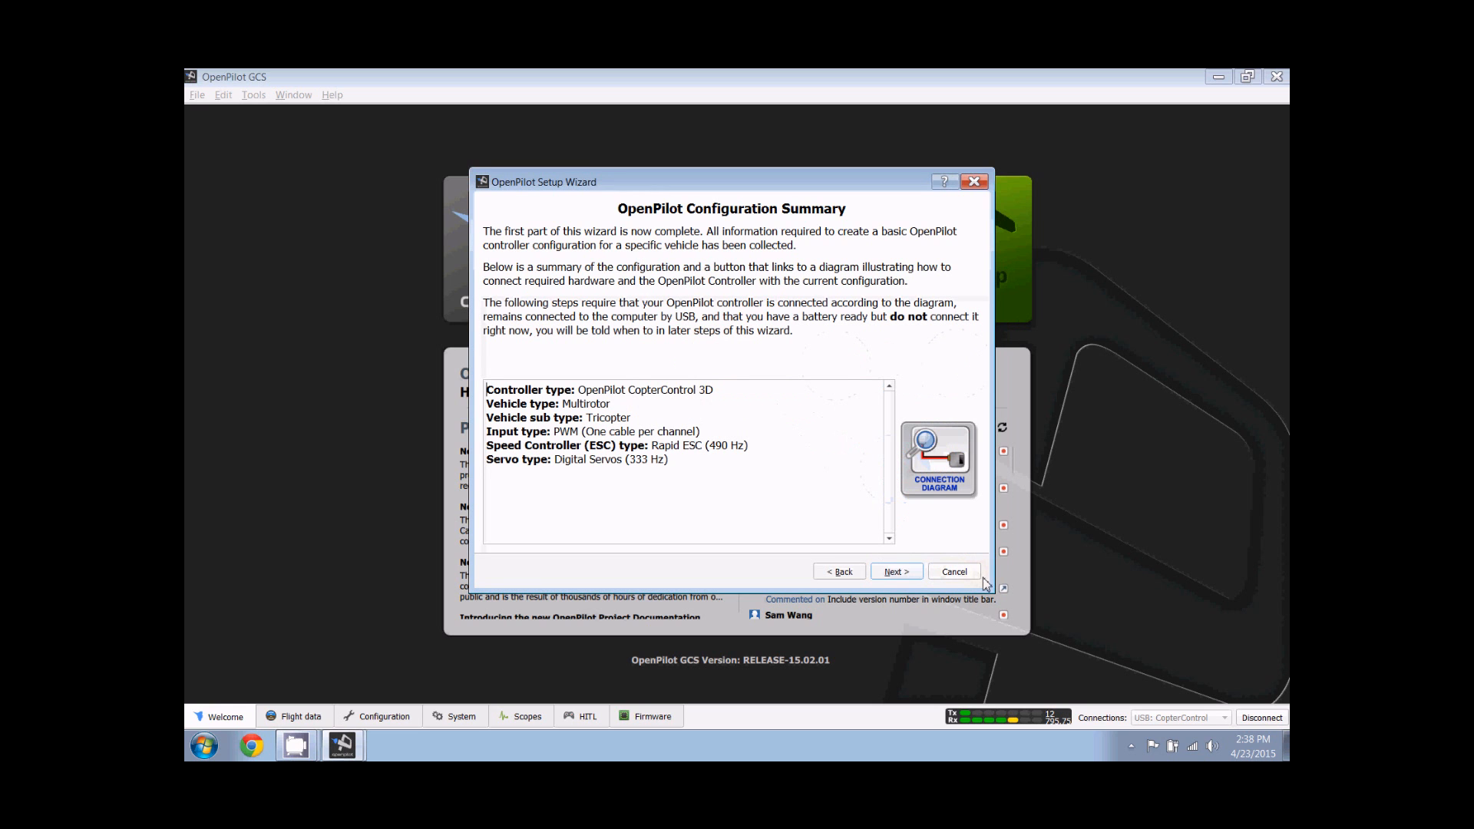
{"action": "left_click", "coordinate": [895, 573]}
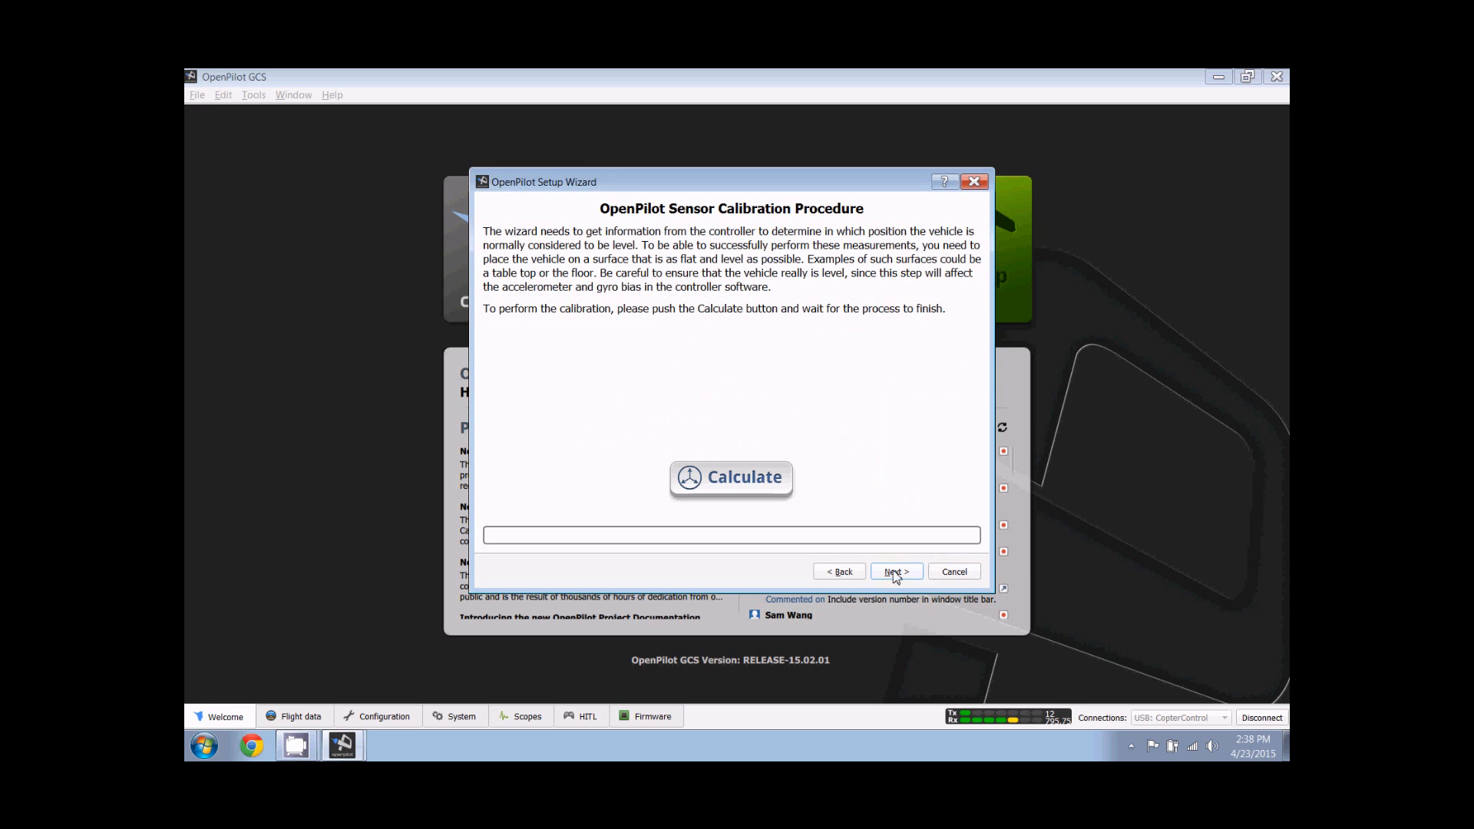
{"action": "left_click", "coordinate": [722, 485]}
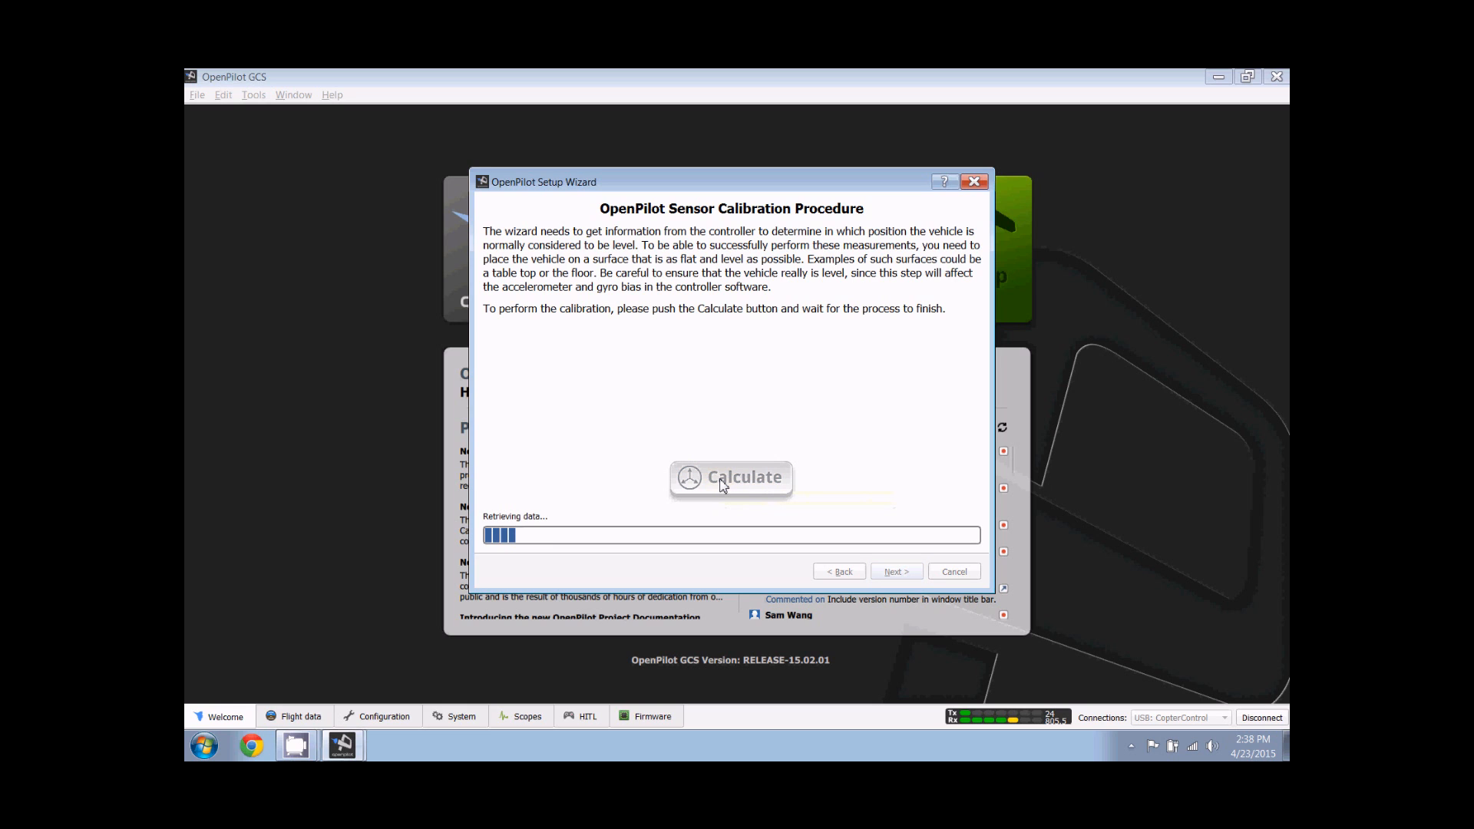
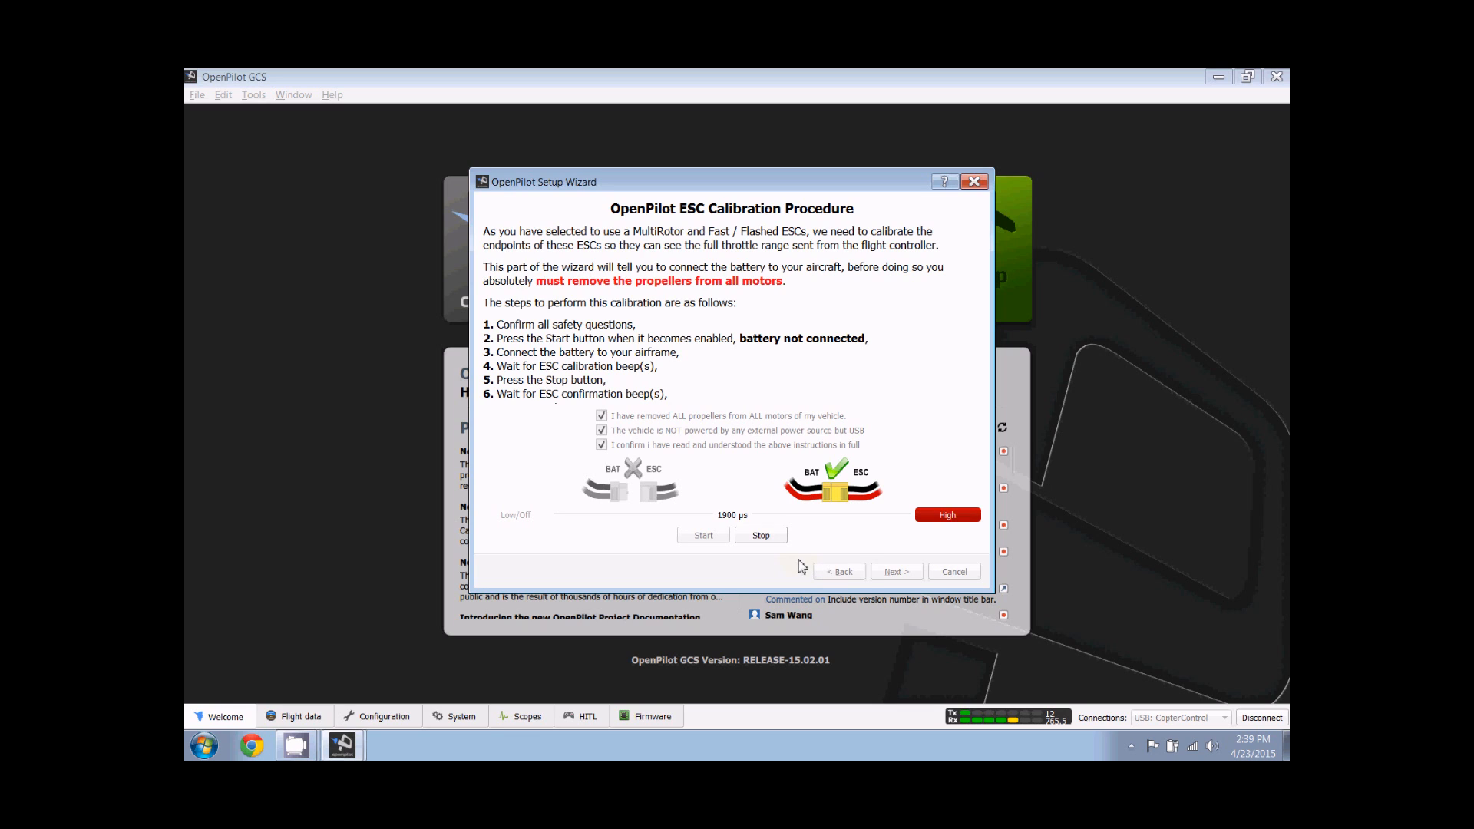
- Stop the running ESC calibration and proceed to the output calibration of motor 1
{"action": "left_click", "coordinate": [763, 537]}
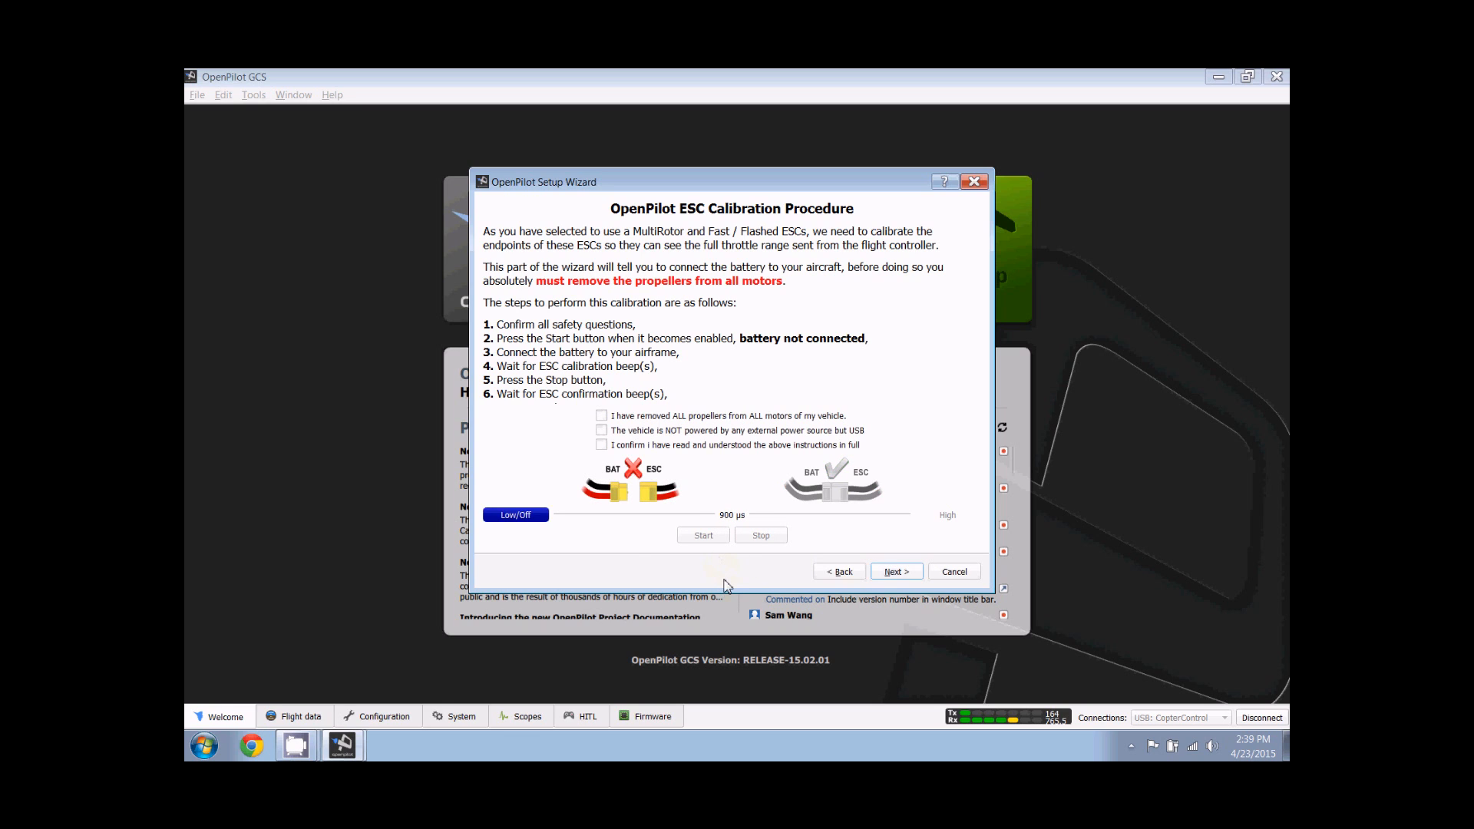
{"action": "left_click", "coordinate": [885, 576]}
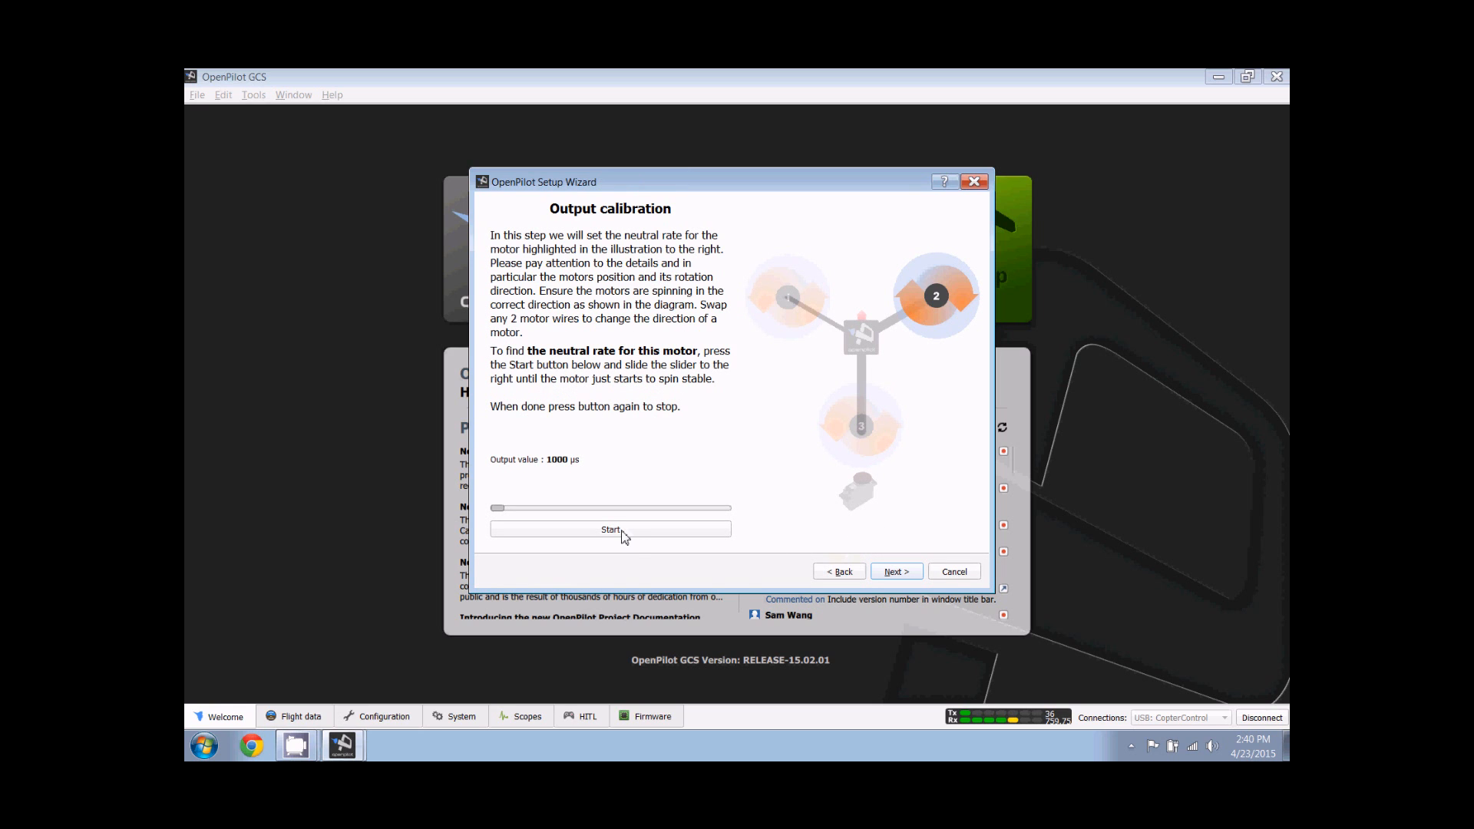
{"action": "left_click", "coordinate": [852, 572]}
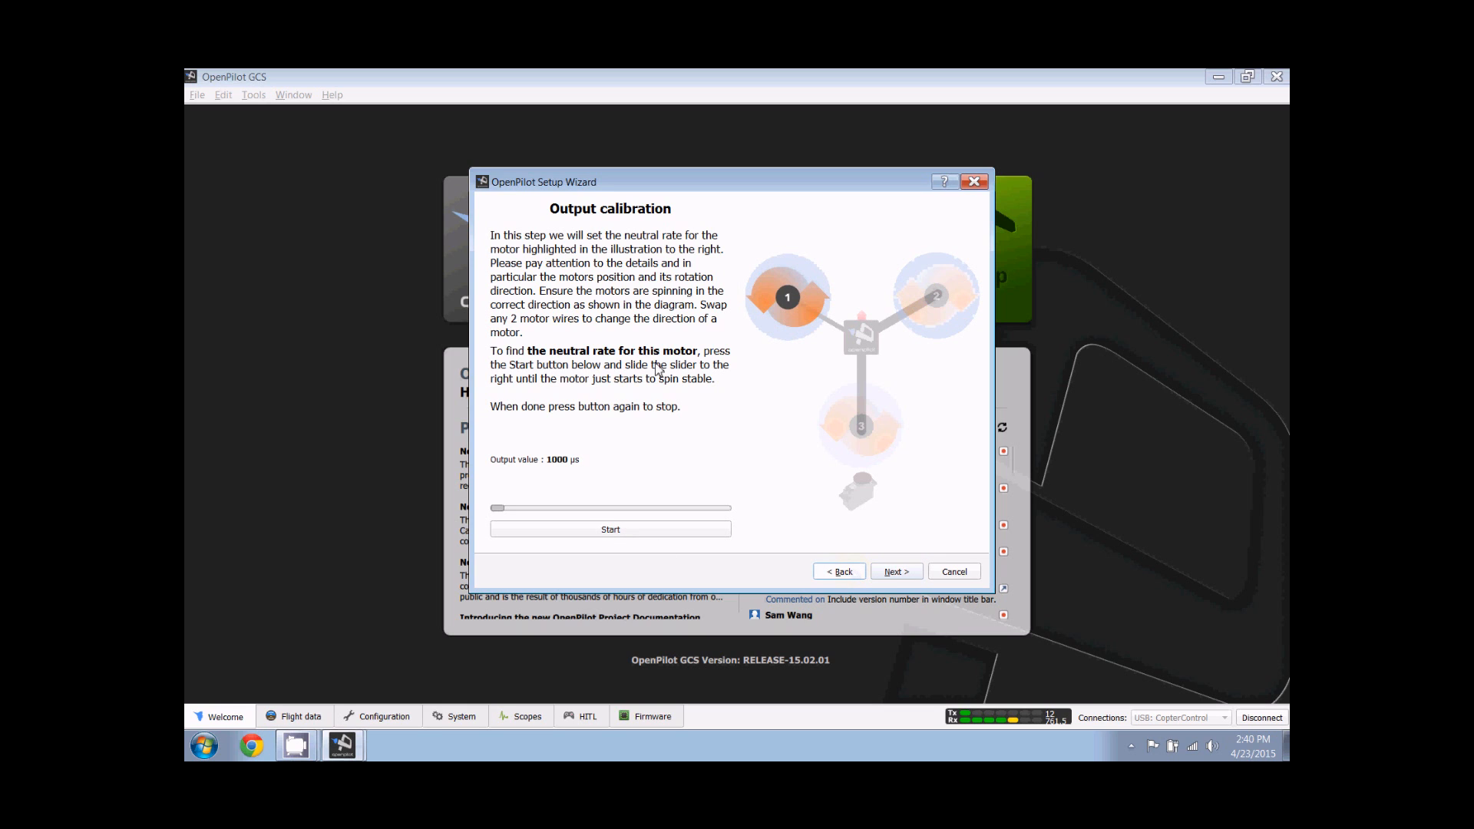
- Calibrate motor 1's neutral rate with an output value of 1117 µs
{"action": "left_click", "coordinate": [610, 529]}
{"action": "left_click_drag", "start_coordinate": [498, 508], "coordinate": [555, 508]}
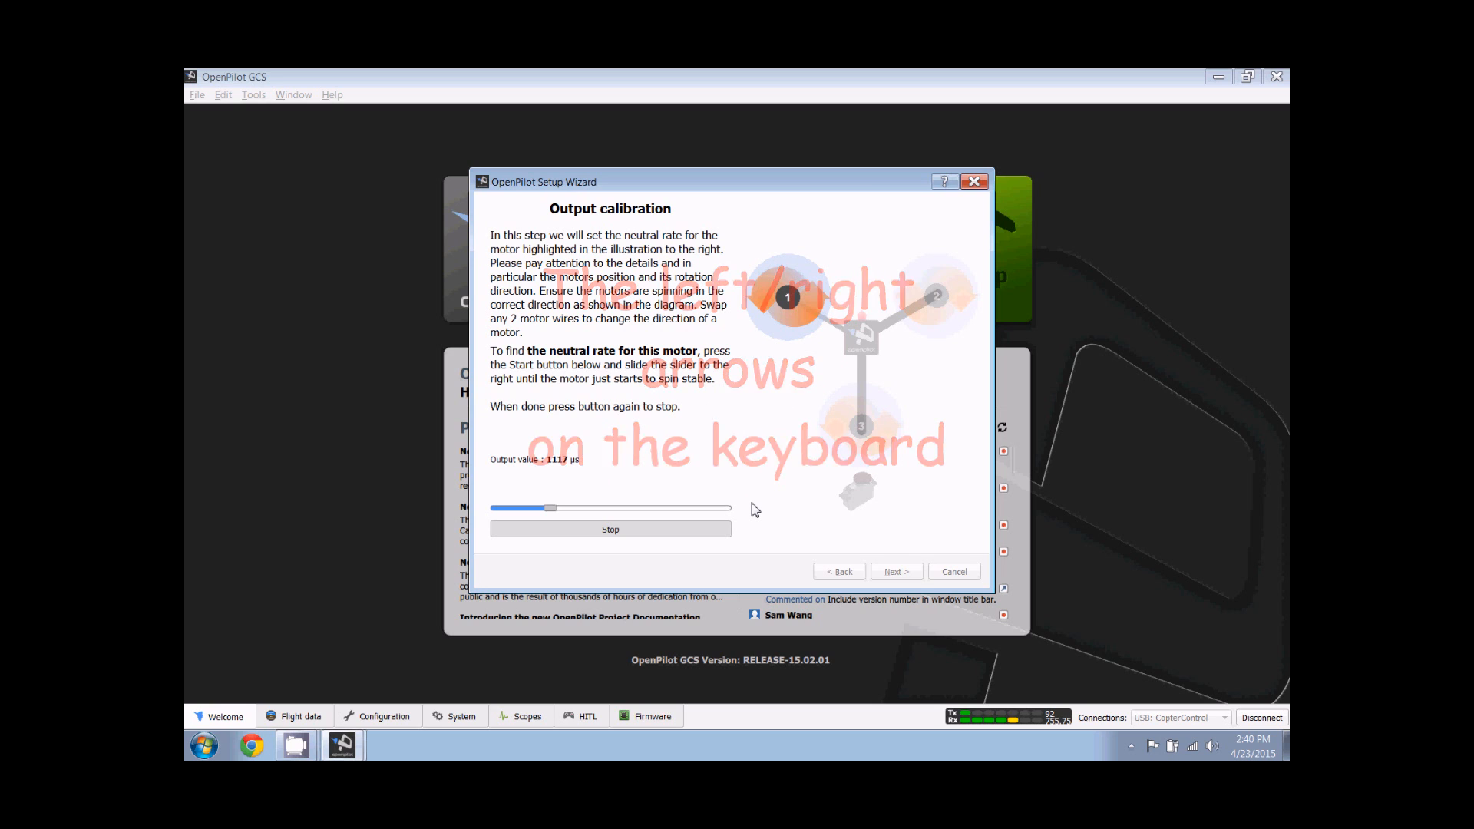
{"action": "left_click", "coordinate": [614, 531]}
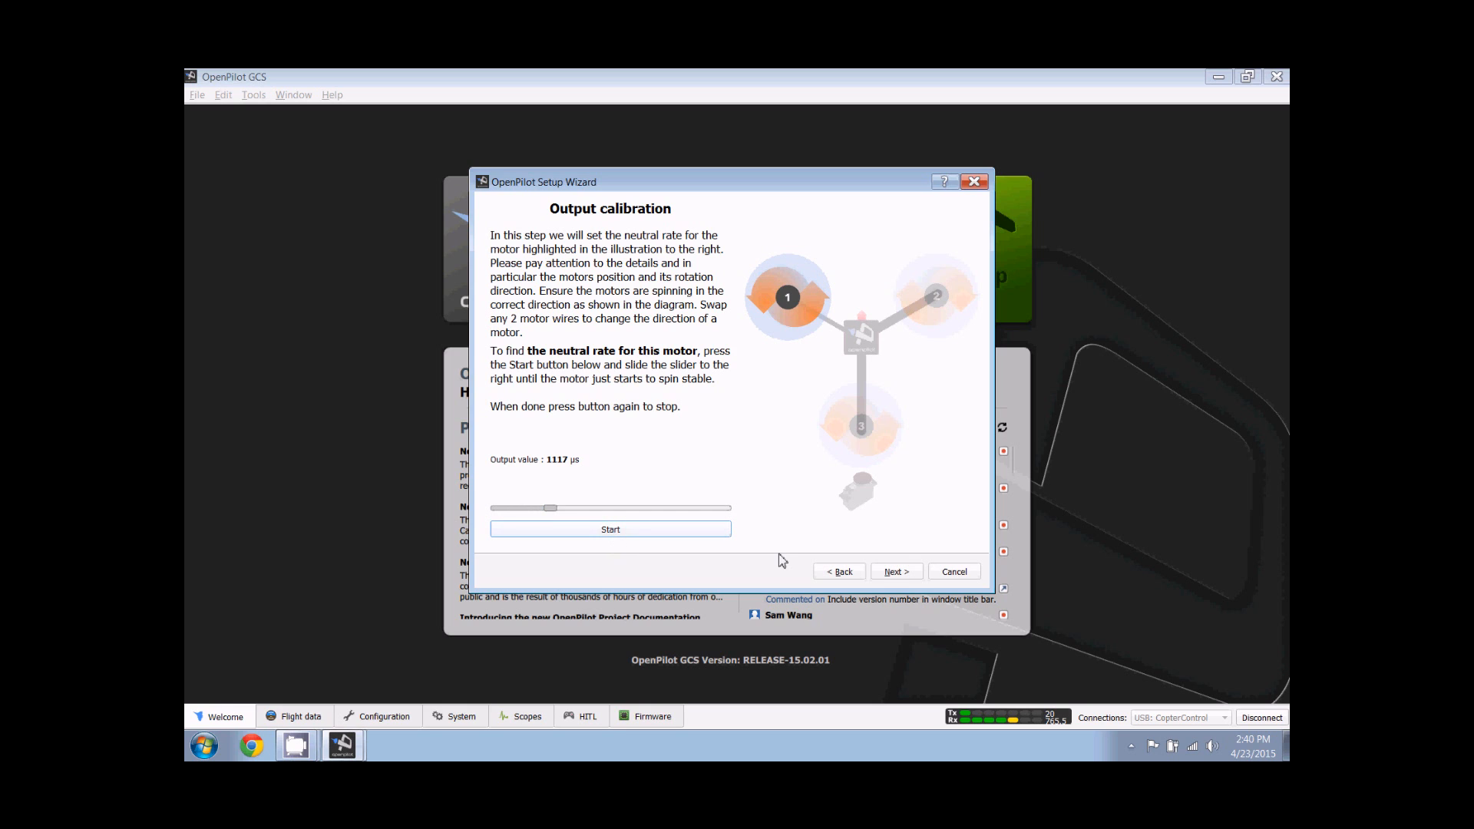
{"action": "left_click", "coordinate": [895, 572]}
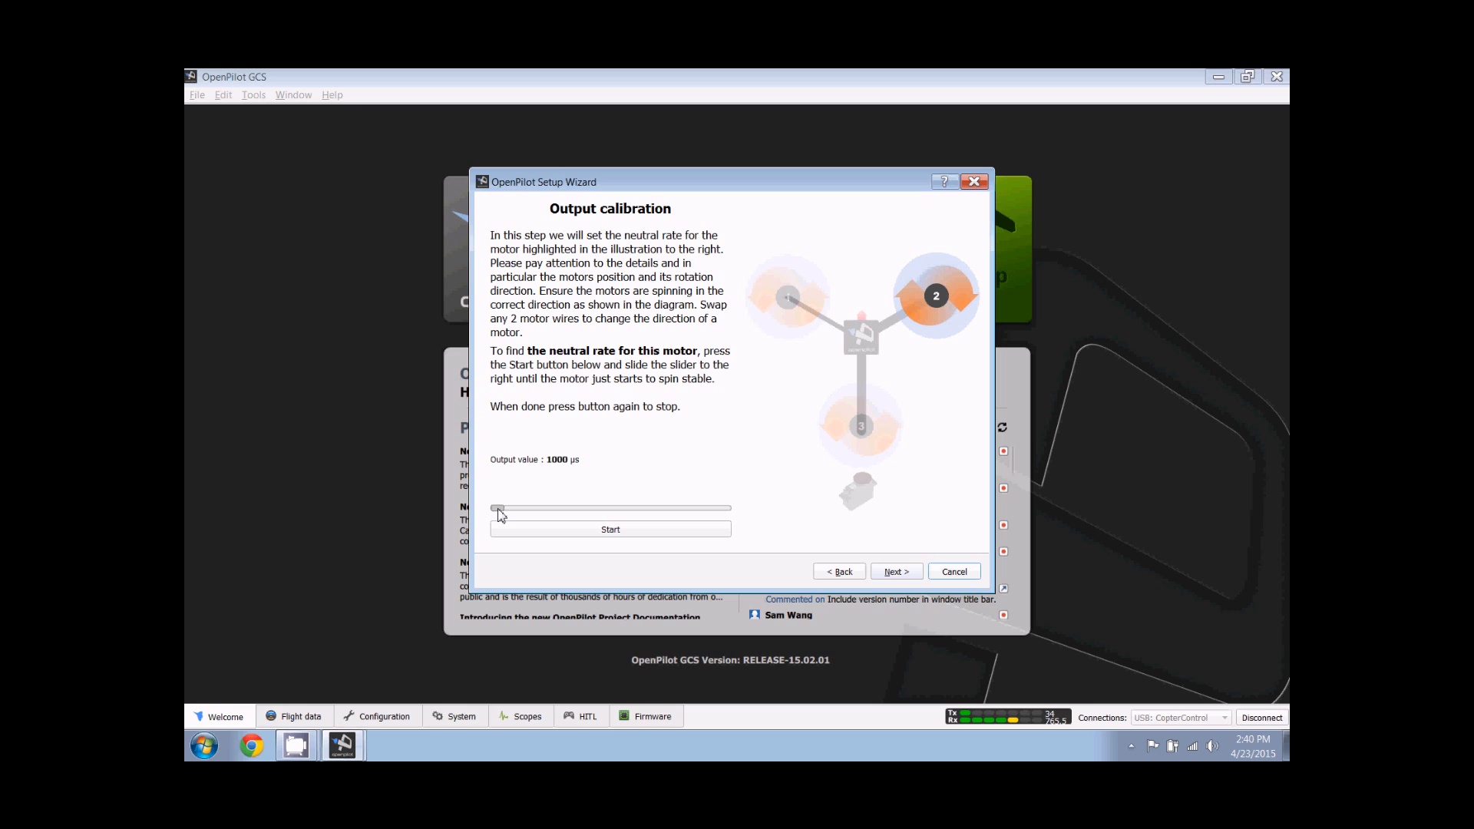
- Calibrate motor 2's neutral rate with an output value of 1117 µs
{"action": "left_click", "coordinate": [574, 529]}
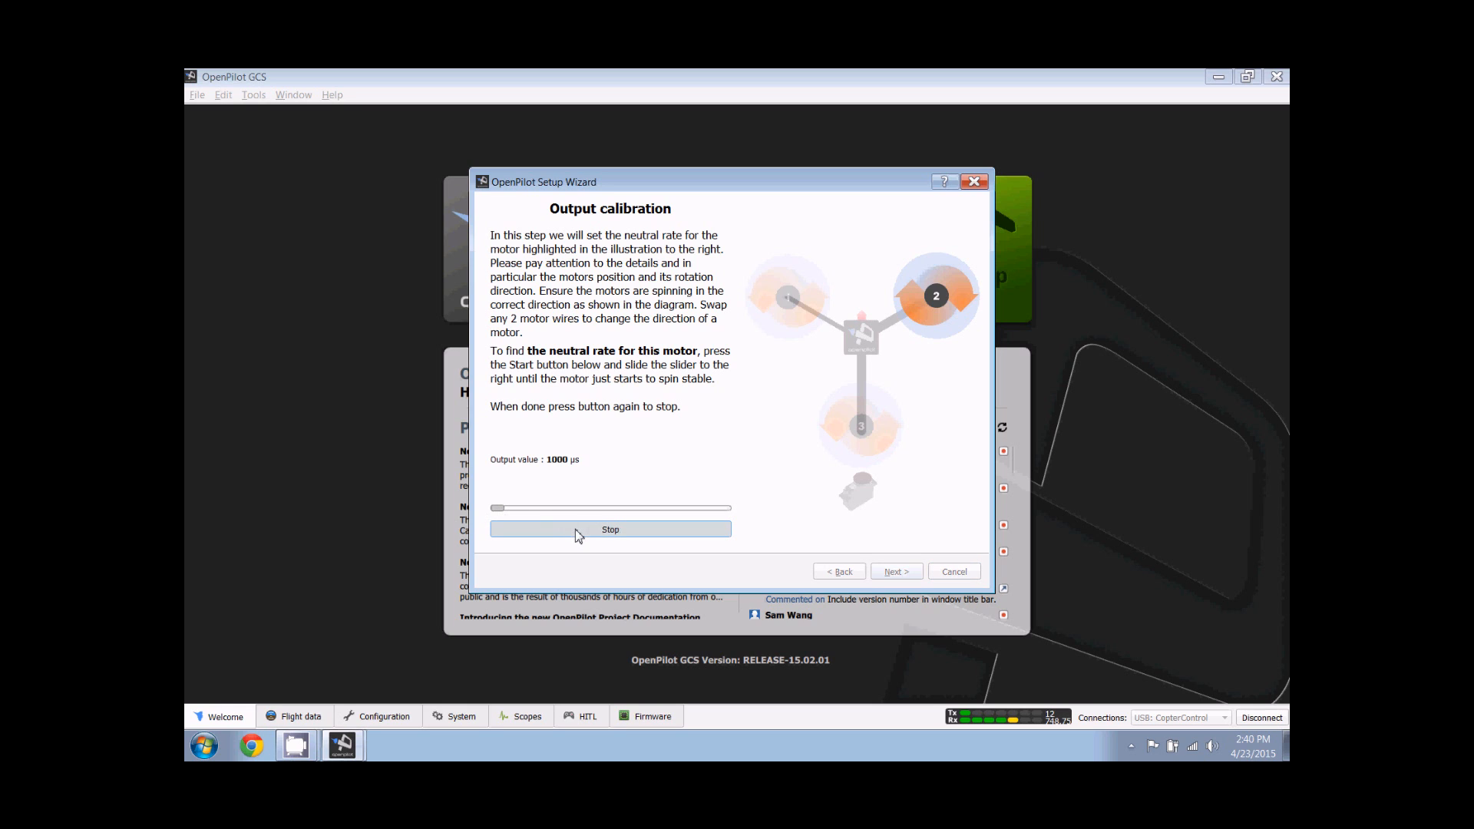
{"action": "left_click_drag", "start_coordinate": [497, 508], "coordinate": [550, 510]}
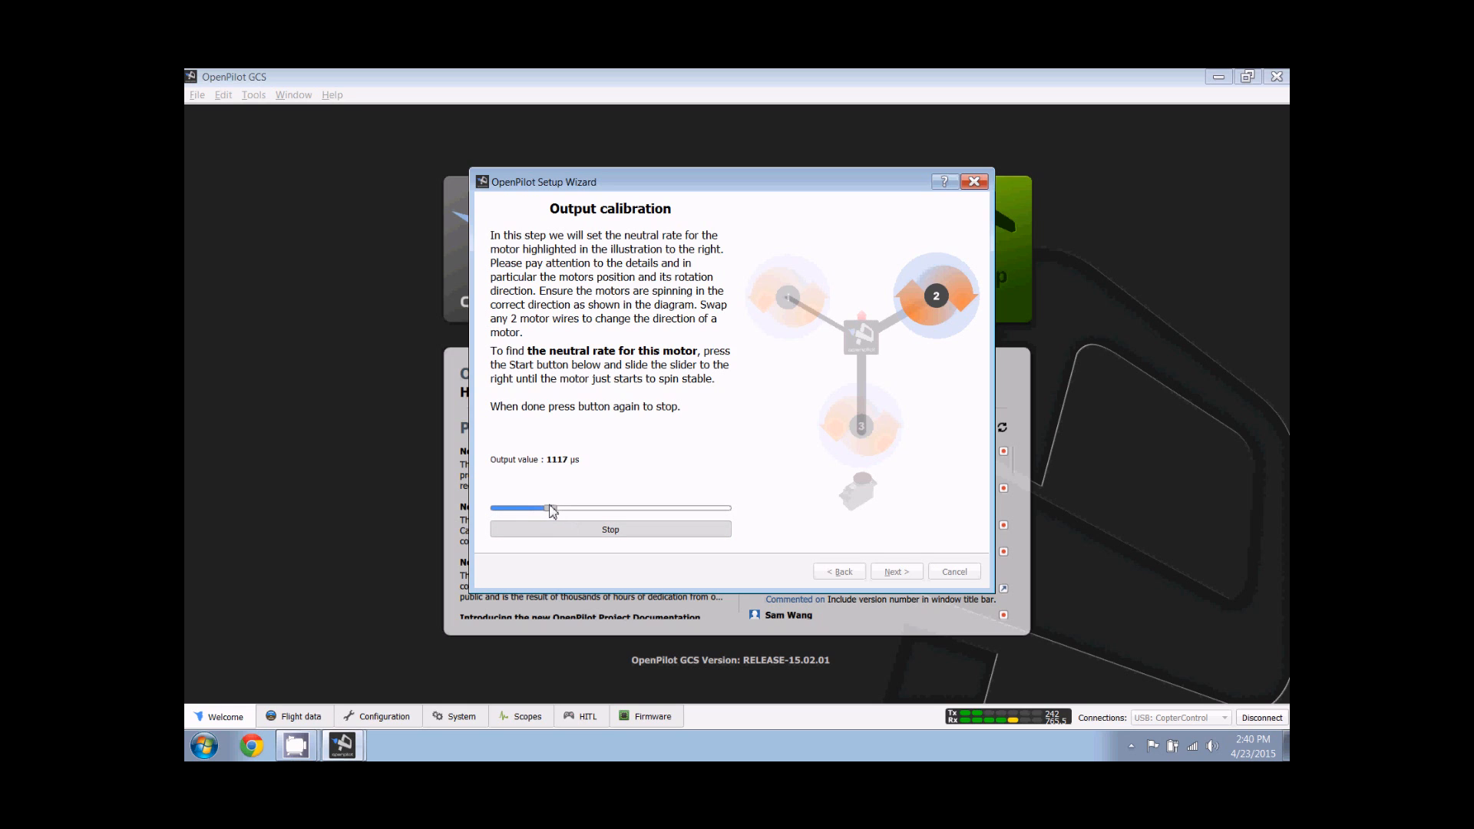
{"action": "left_click", "coordinate": [624, 531]}
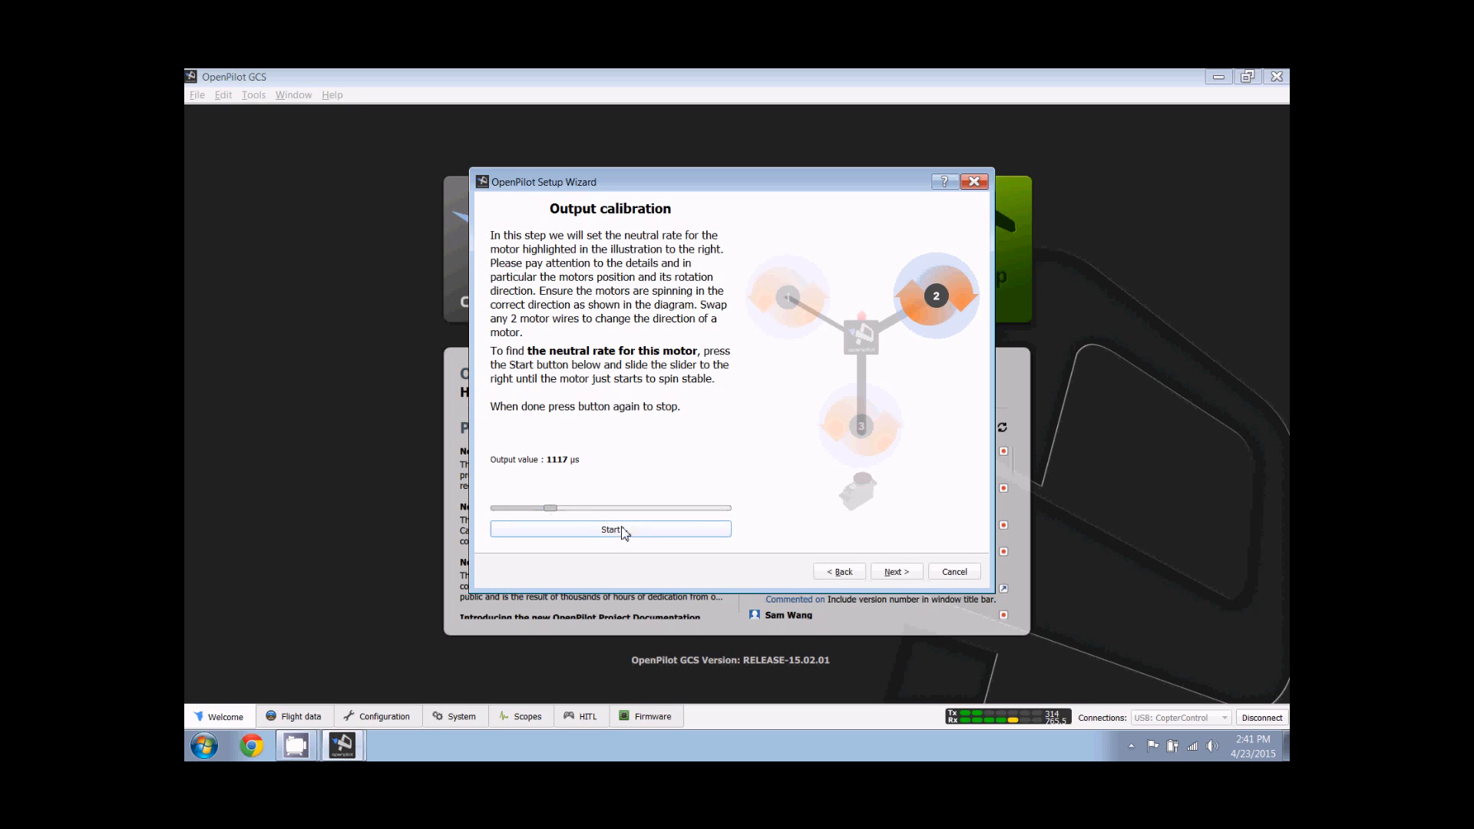
{"action": "left_click", "coordinate": [883, 568]}
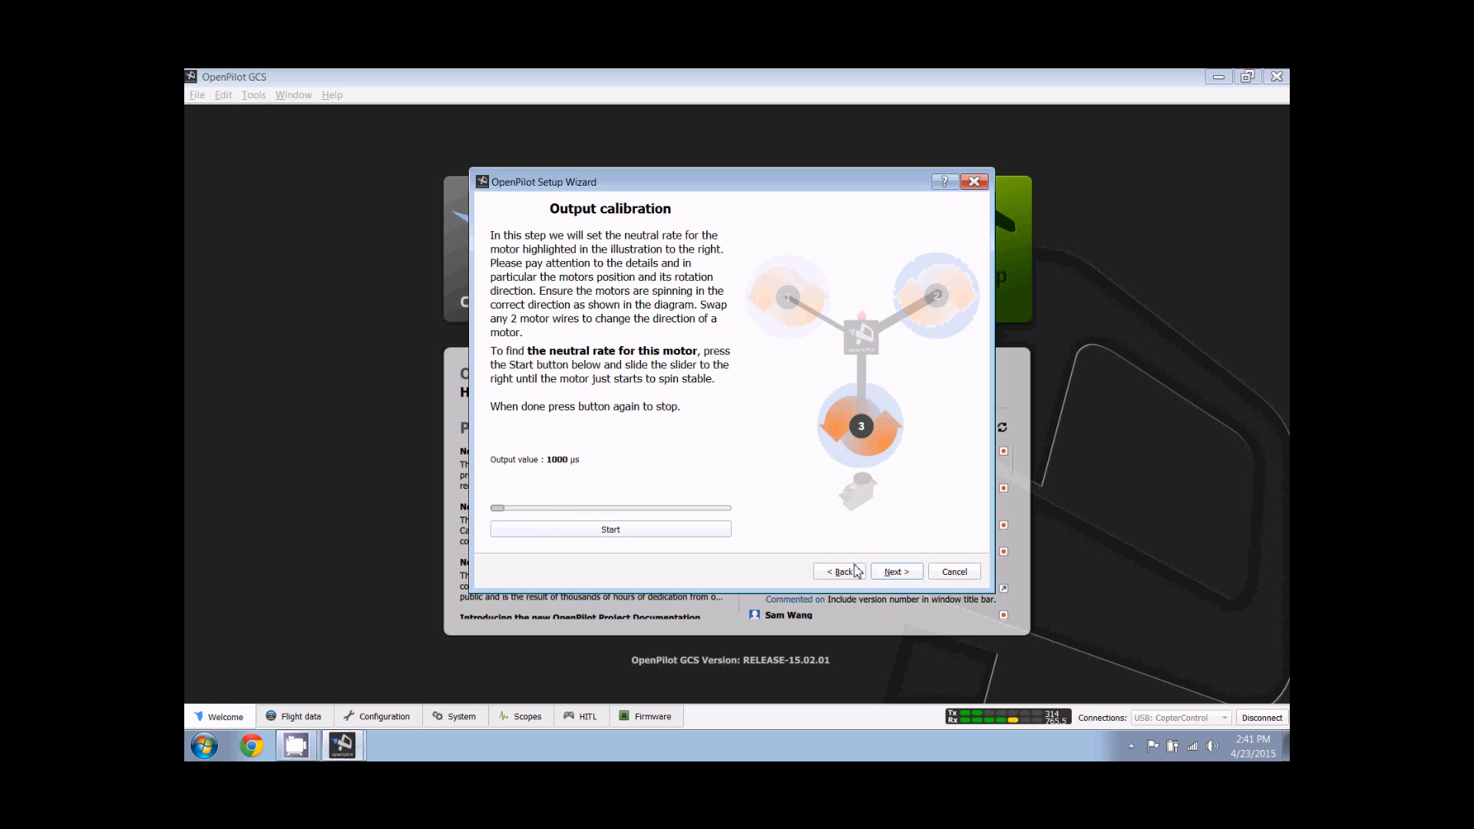
- Calibrate rear motor 3's neutral rate at 1117 µs and continue to the servo calibration
{"action": "left_click", "coordinate": [611, 532]}
{"action": "left_click_drag", "start_coordinate": [500, 509], "coordinate": [525, 510]}
{"action": "key", "text": "Right"}
{"action": "key", "text": "Right"}
{"action": "key", "text": "Right"}
{"action": "key", "text": "Right"}
{"action": "key", "text": "Right"}
{"action": "key", "text": "Right"}
{"action": "key", "text": "Right"}
{"action": "key", "text": "Right"}
{"action": "key", "text": "Right"}
{"action": "key", "text": "Right"}
{"action": "key", "text": "Right"}
{"action": "key", "text": "Right"}
{"action": "key", "text": "Right"}
{"action": "key", "text": "Right"}
{"action": "key", "text": "Right"}
{"action": "key", "text": "Right"}
{"action": "key", "text": "Right"}
{"action": "key", "text": "Right"}
{"action": "key", "text": "Right"}
{"action": "key", "text": "Right"}
{"action": "key", "text": "Right"}
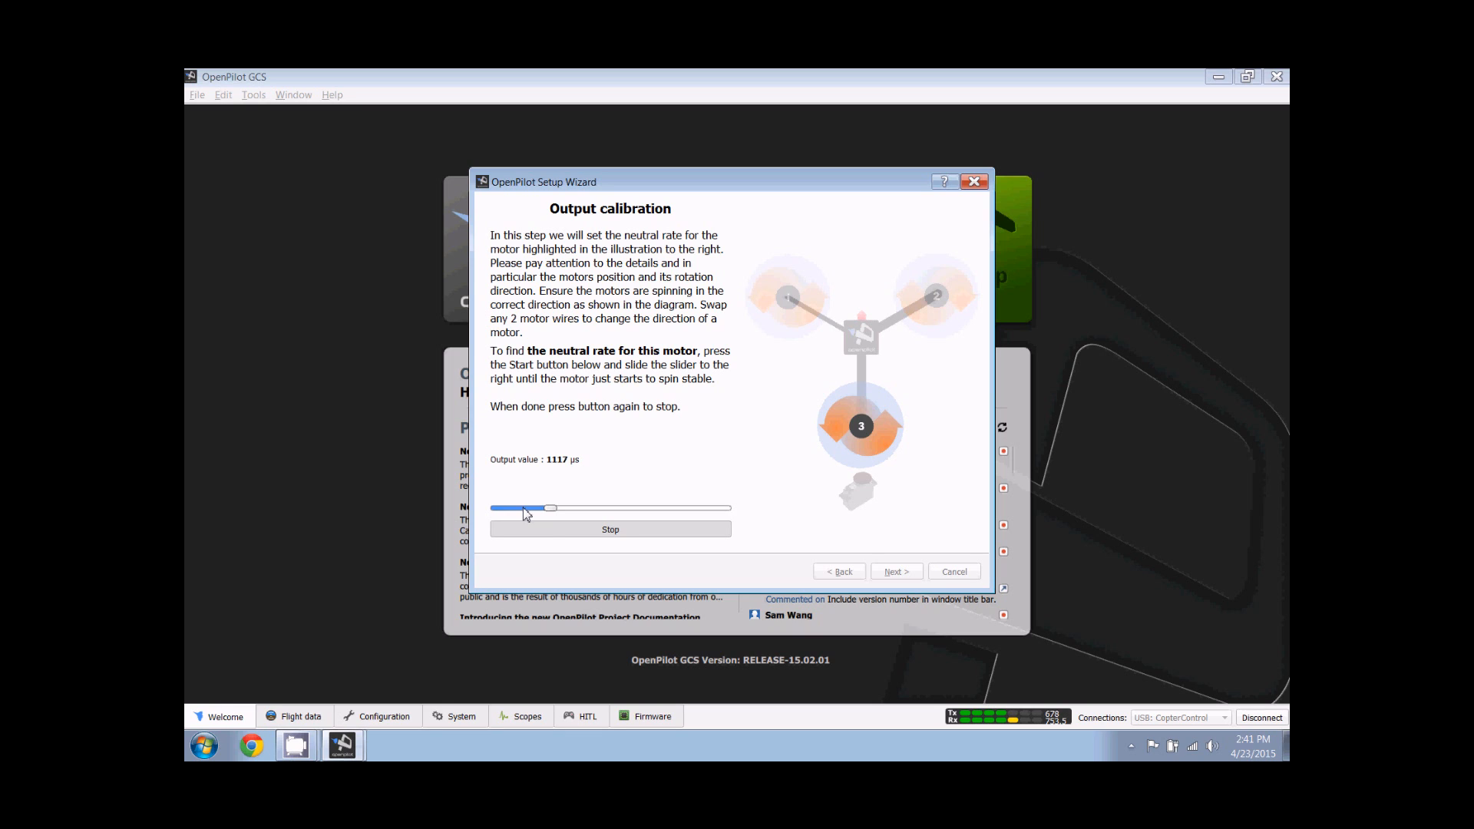
{"action": "left_click", "coordinate": [624, 531]}
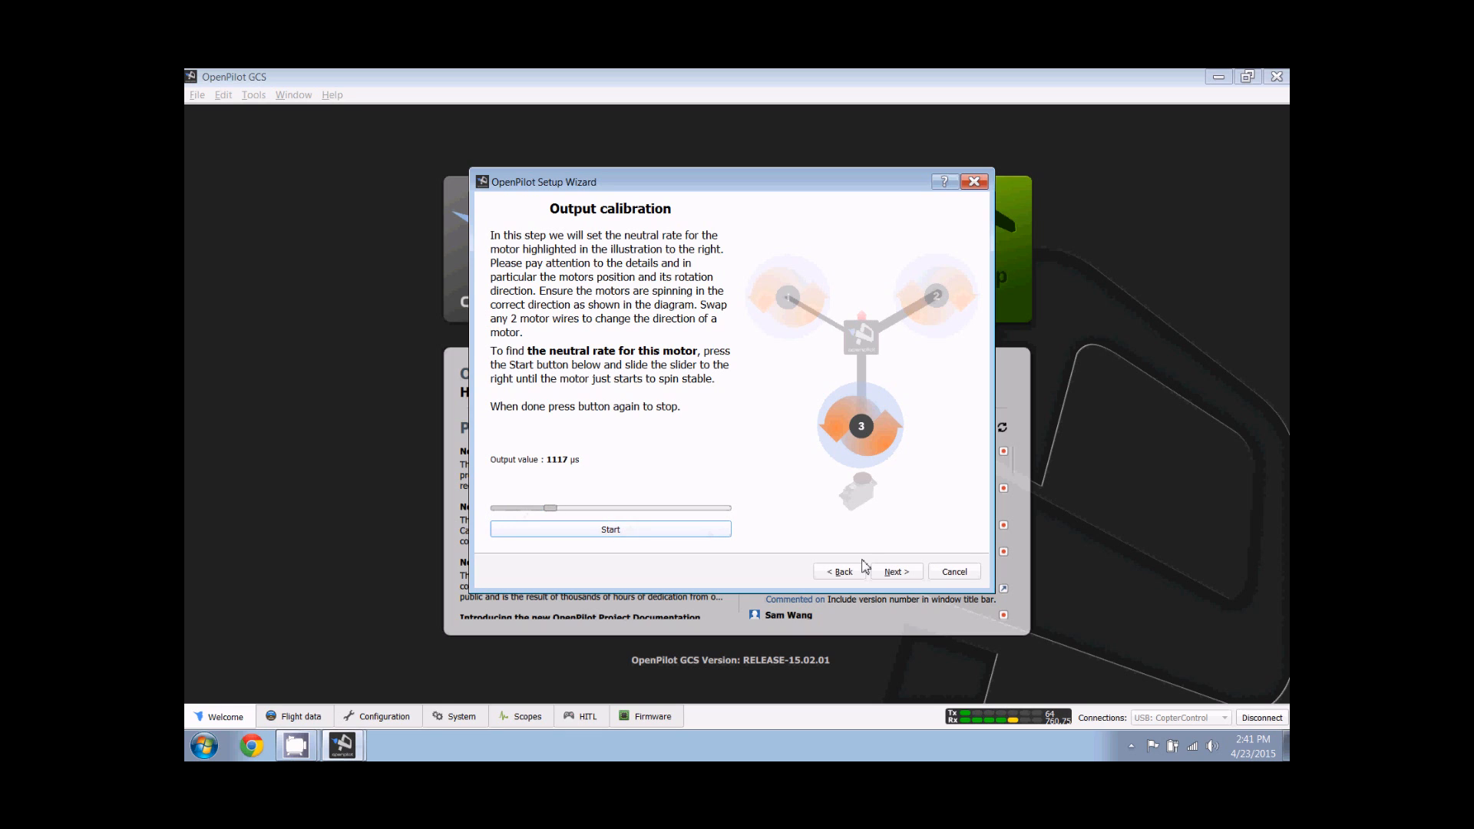
{"action": "left_click", "coordinate": [900, 577]}
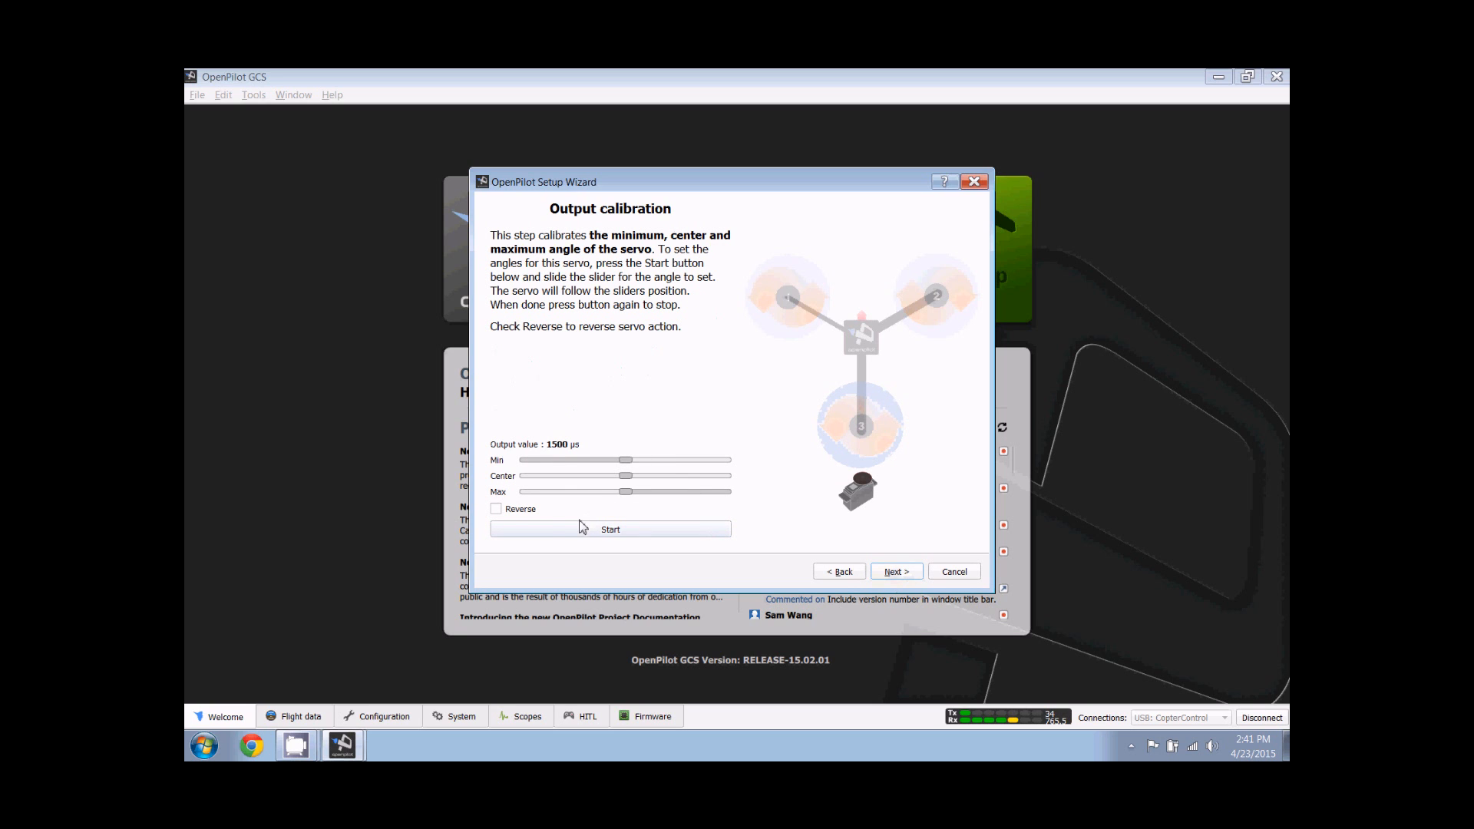
- Reverse the tail servo's action and calibrate its minimum at 1832 µs and its maximum at 951 µs
{"action": "left_click", "coordinate": [497, 512]}
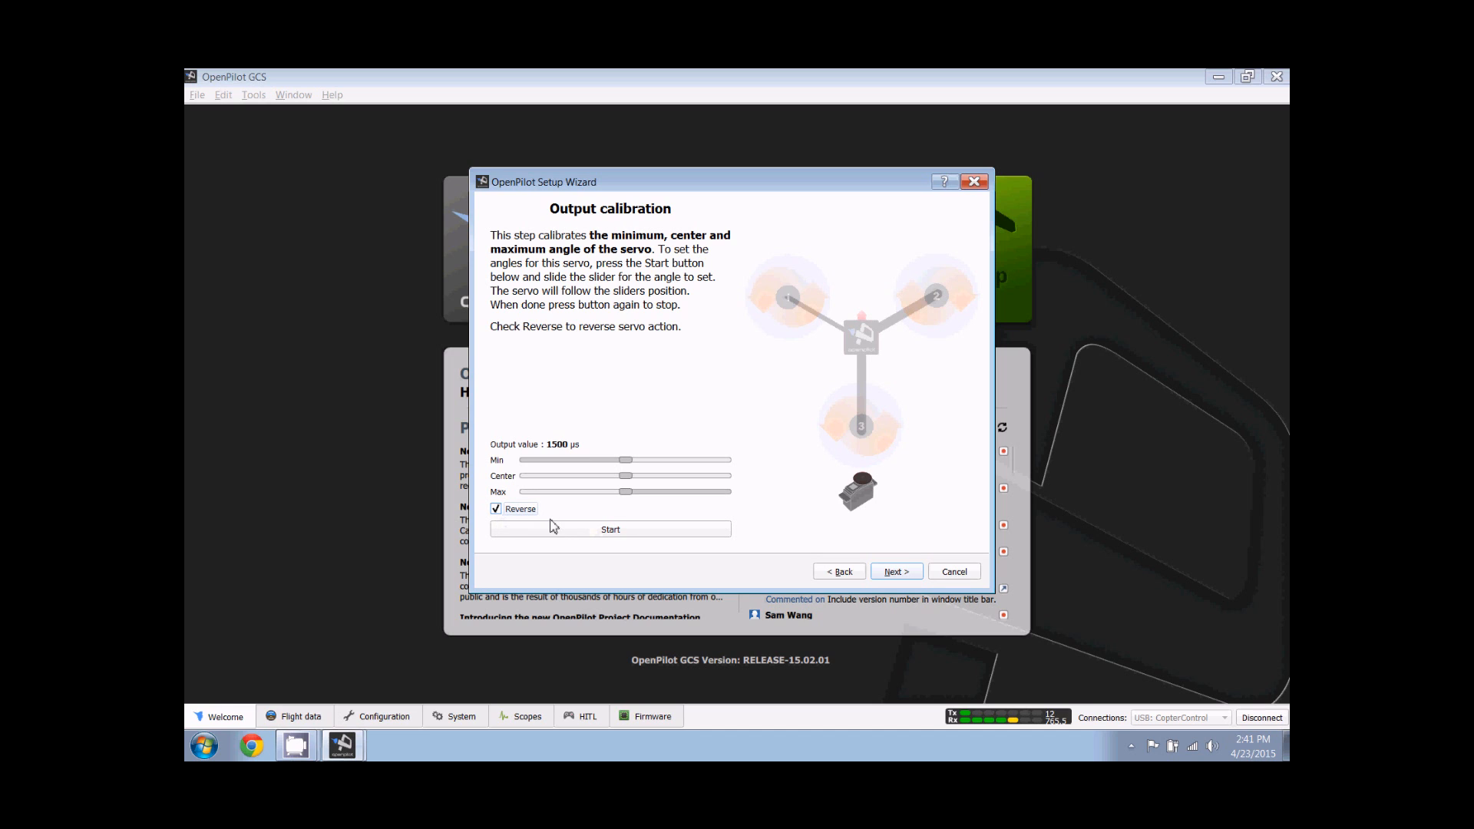
{"action": "left_click", "coordinate": [601, 537]}
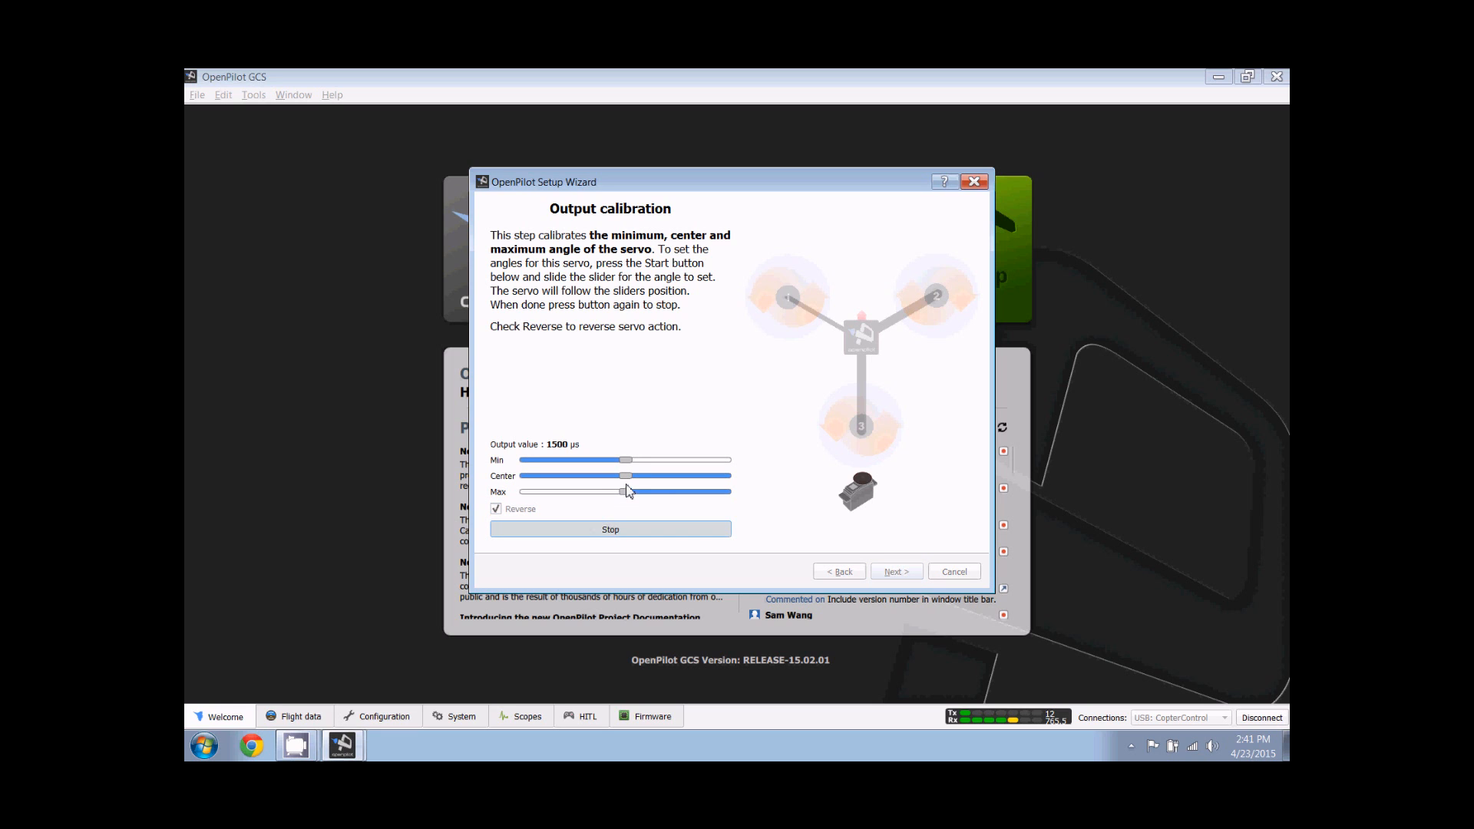
{"action": "left_click_drag", "start_coordinate": [627, 462], "coordinate": [597, 465]}
{"action": "left_click_drag", "start_coordinate": [597, 459], "coordinate": [587, 462]}
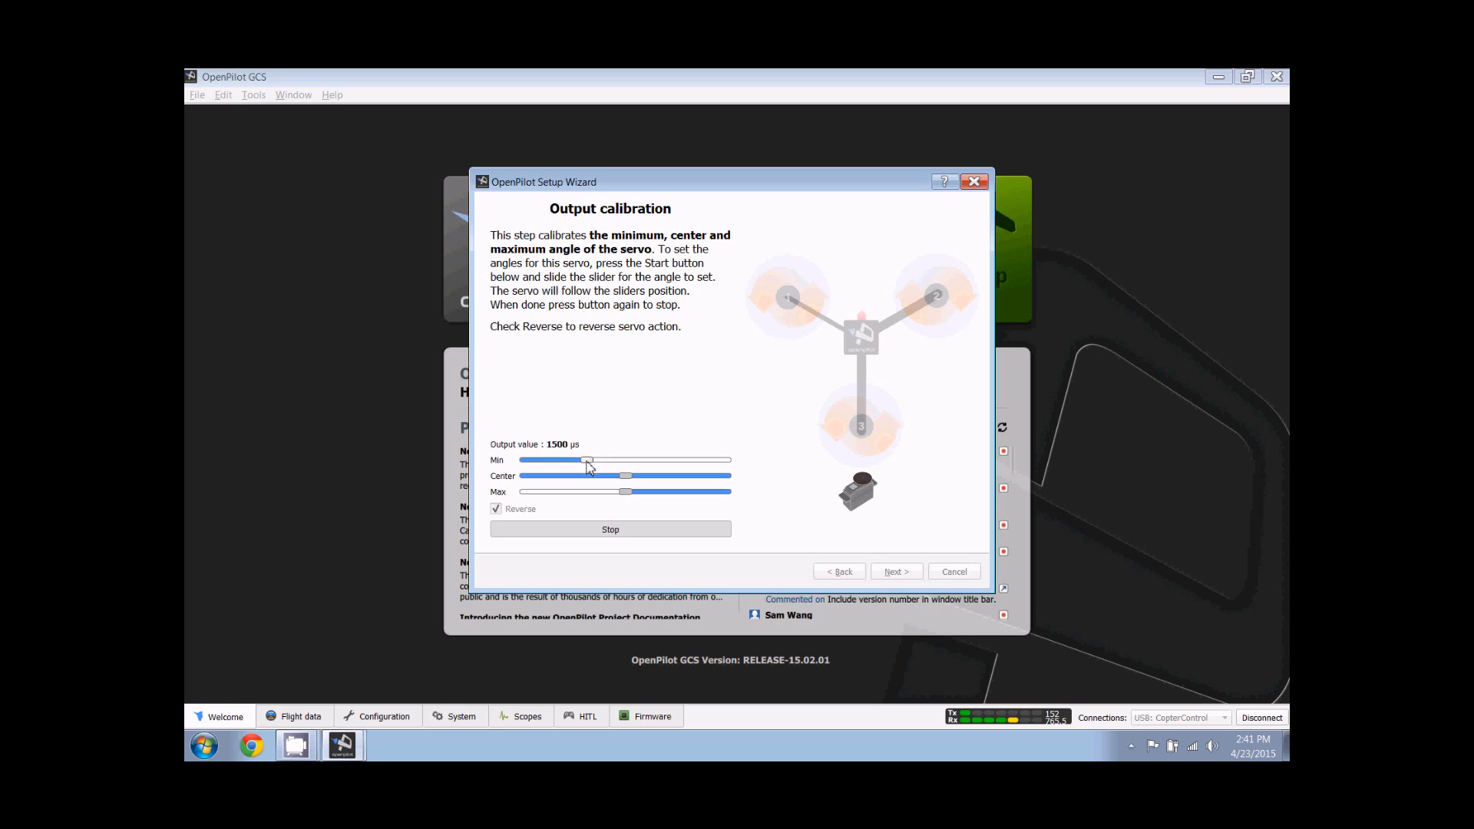
{"action": "mouse_move", "coordinate": [586, 461]}
{"action": "left_mouse_down"}
{"action": "mouse_move", "coordinate": [551, 464]}
{"action": "mouse_move", "coordinate": [575, 464]}
{"action": "left_mouse_up"}
{"action": "left_click_drag", "start_coordinate": [625, 494], "coordinate": [695, 508]}
- Set the tail servo's center to 1380 µs, then stop its calibration and continue to the initial tuning
{"action": "left_click_drag", "start_coordinate": [628, 479], "coordinate": [628, 481]}
{"action": "key", "text": "Left"}
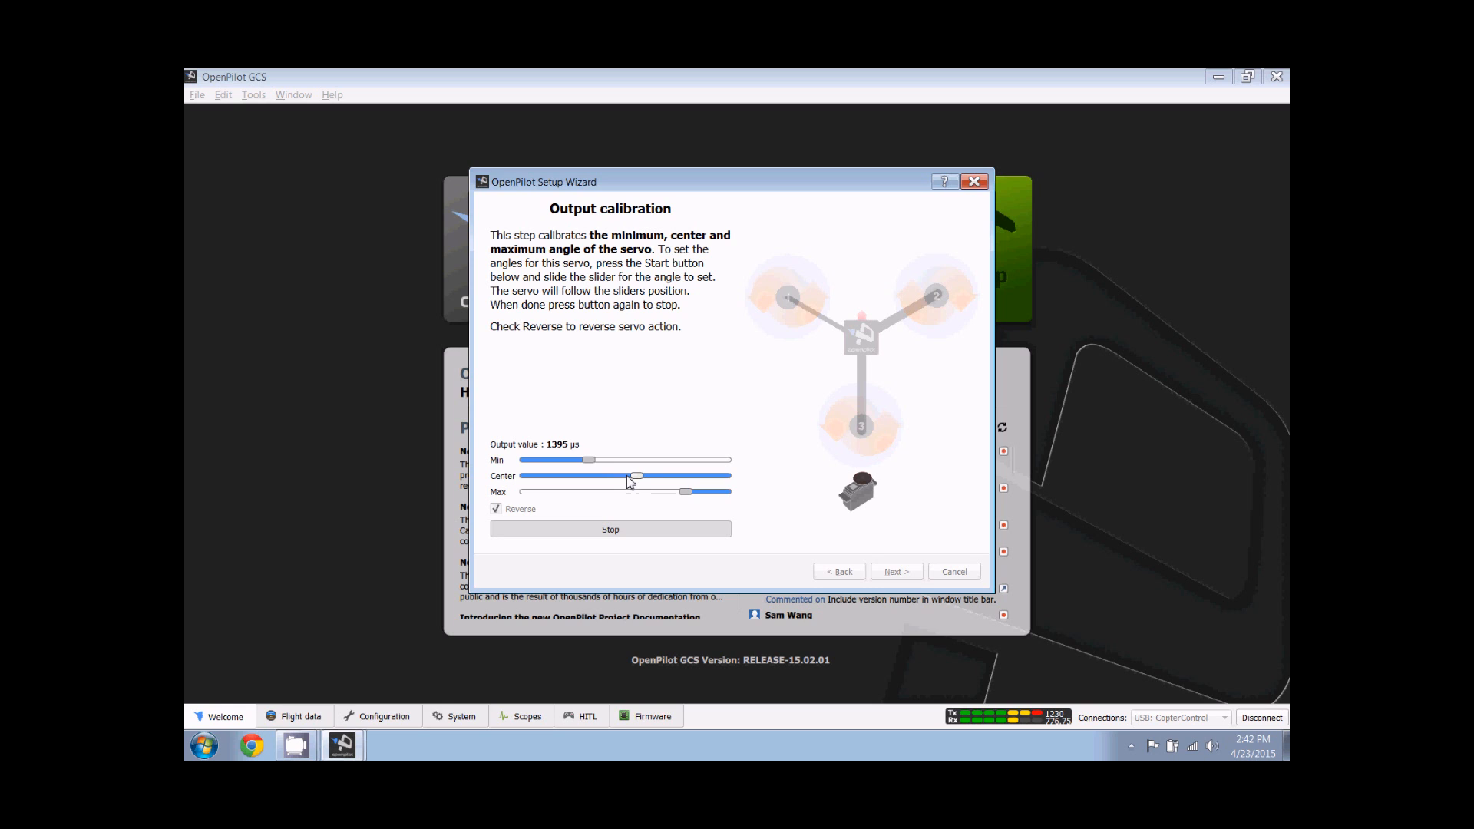
{"action": "key", "text": "Right"}
{"action": "key", "text": "Right"}
{"action": "left_click", "coordinate": [657, 528]}
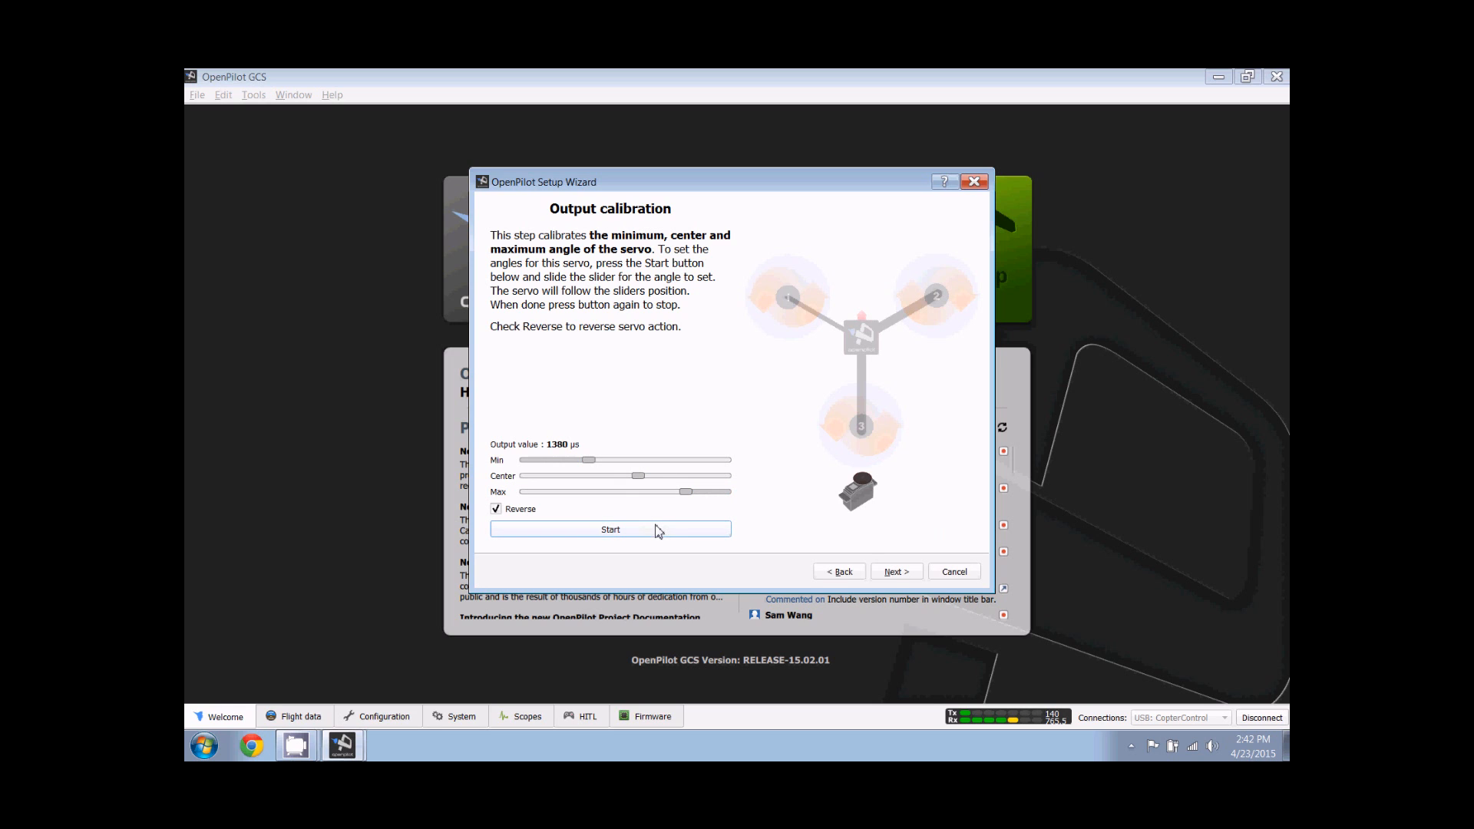
{"action": "left_click", "coordinate": [895, 577]}
{"action": "left_click", "coordinate": [883, 577]}
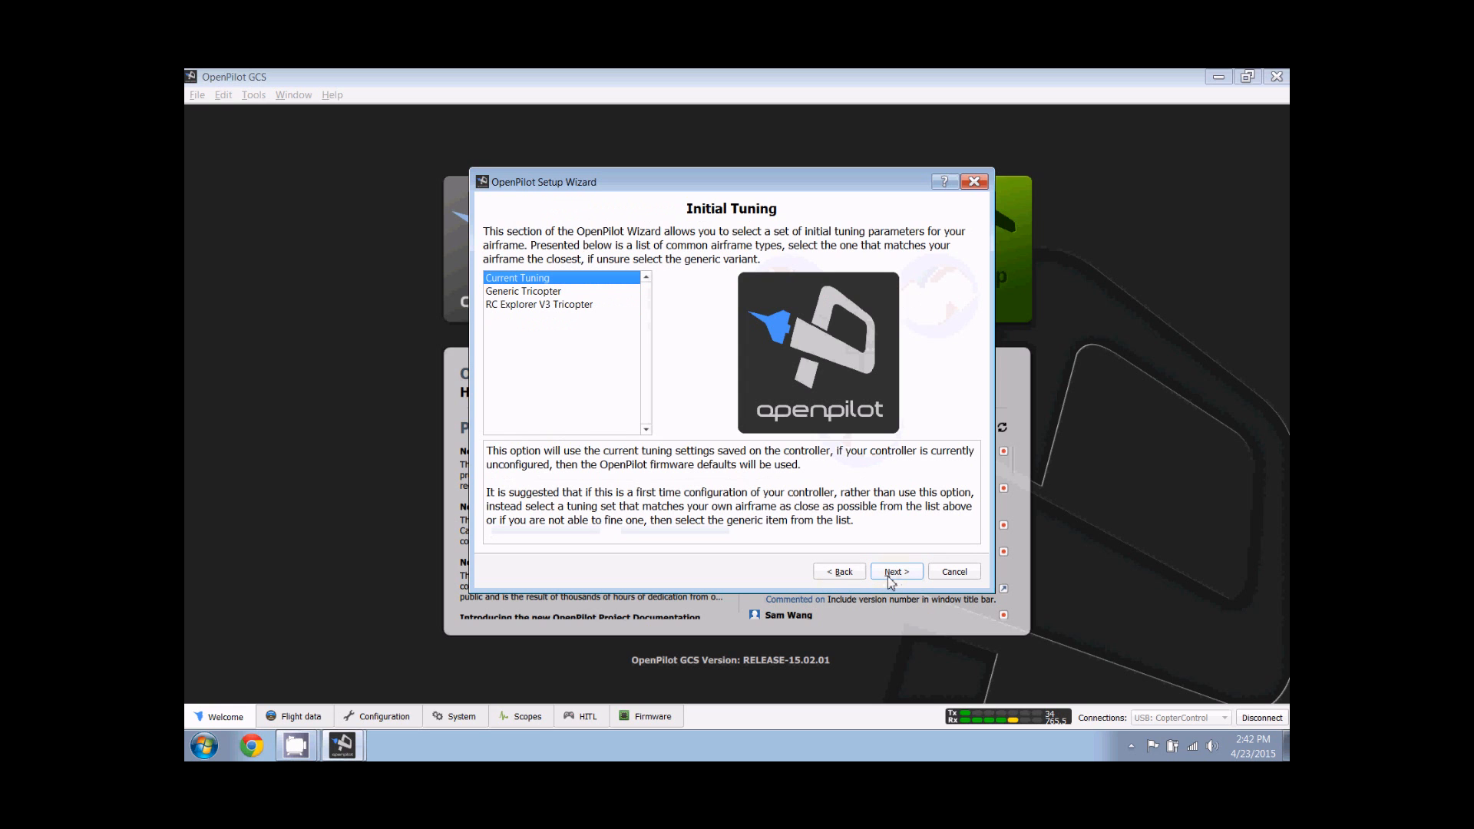
- Choose the Generic Tricopter initial tuning and save the configuration to the controller
{"action": "left_click", "coordinate": [529, 291]}
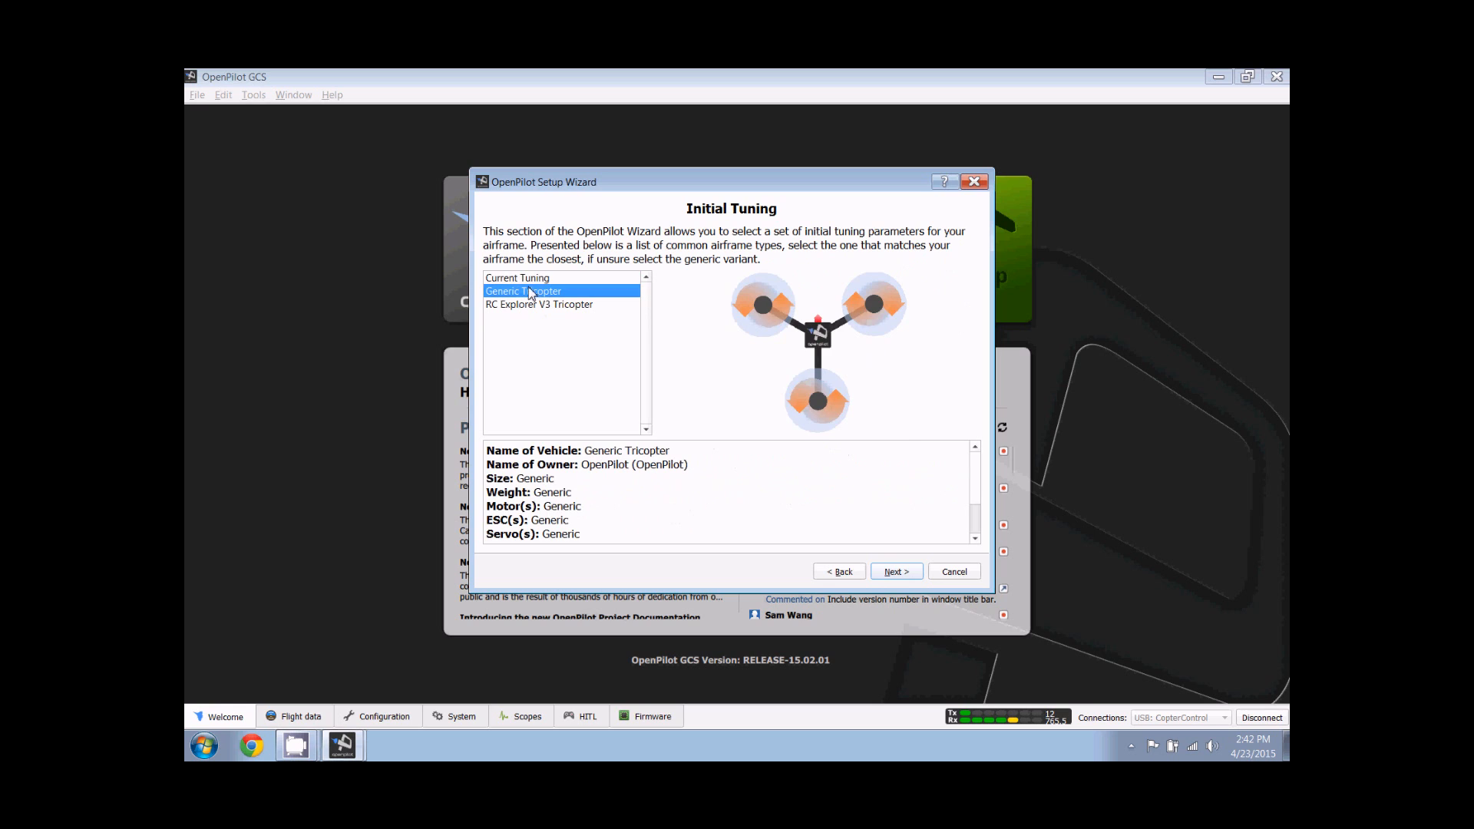
{"action": "left_click", "coordinate": [543, 305]}
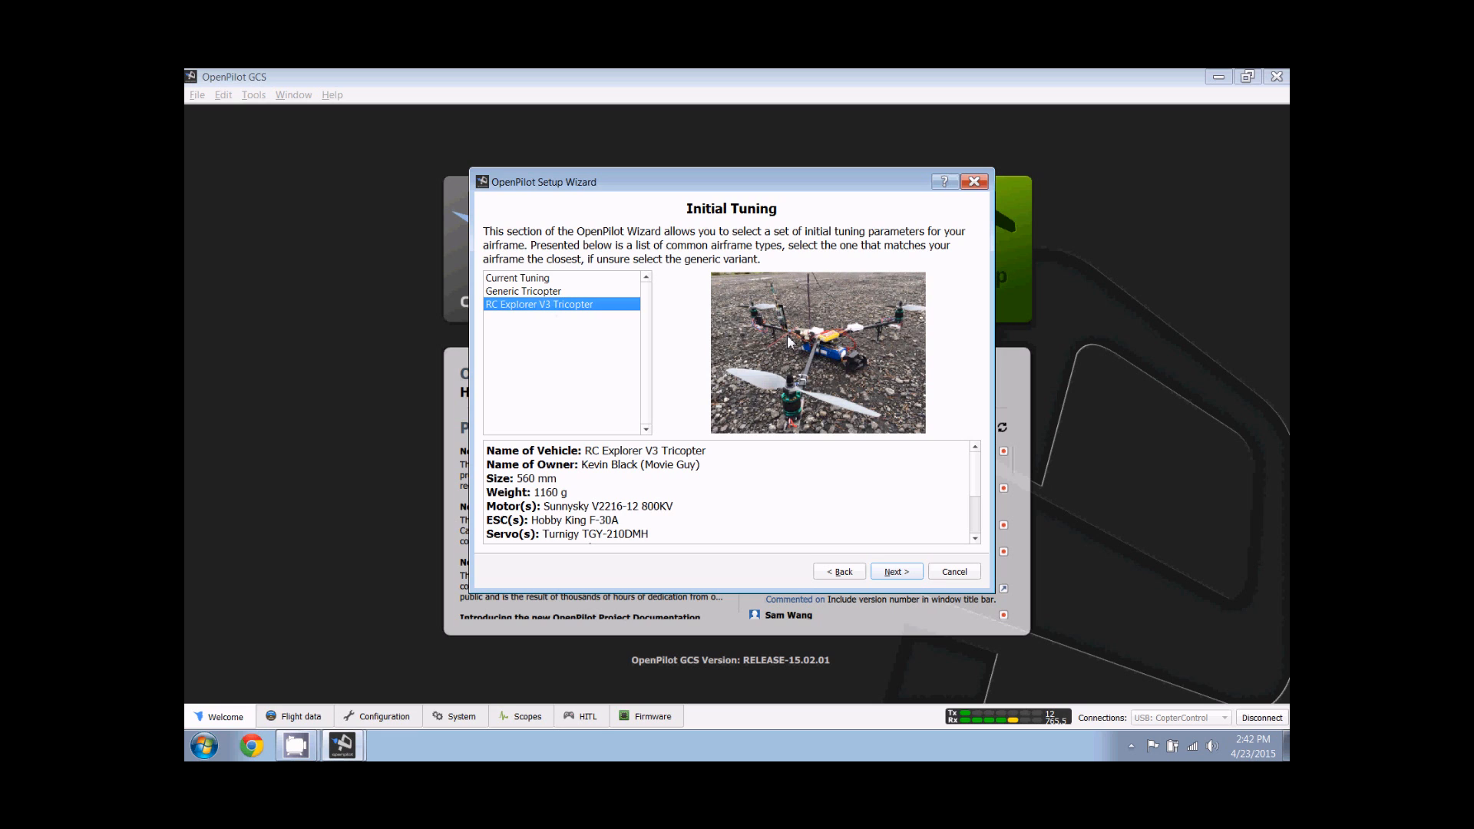
{"action": "mouse_move", "coordinate": [976, 481]}
{"action": "left_mouse_down"}
{"action": "mouse_move", "coordinate": [975, 521]}
{"action": "mouse_move", "coordinate": [982, 462]}
{"action": "left_mouse_up"}
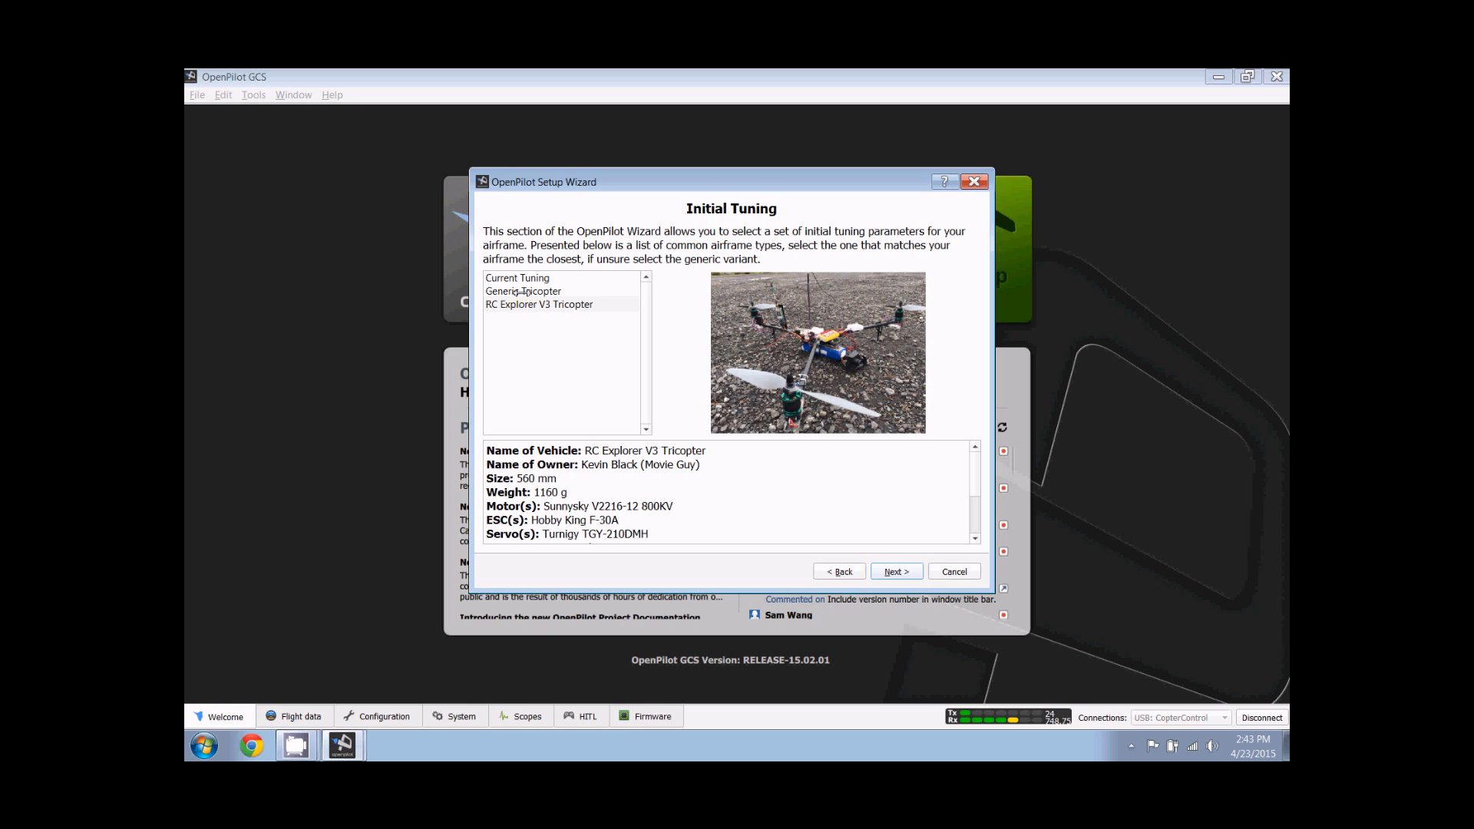
{"action": "left_click", "coordinate": [522, 295]}
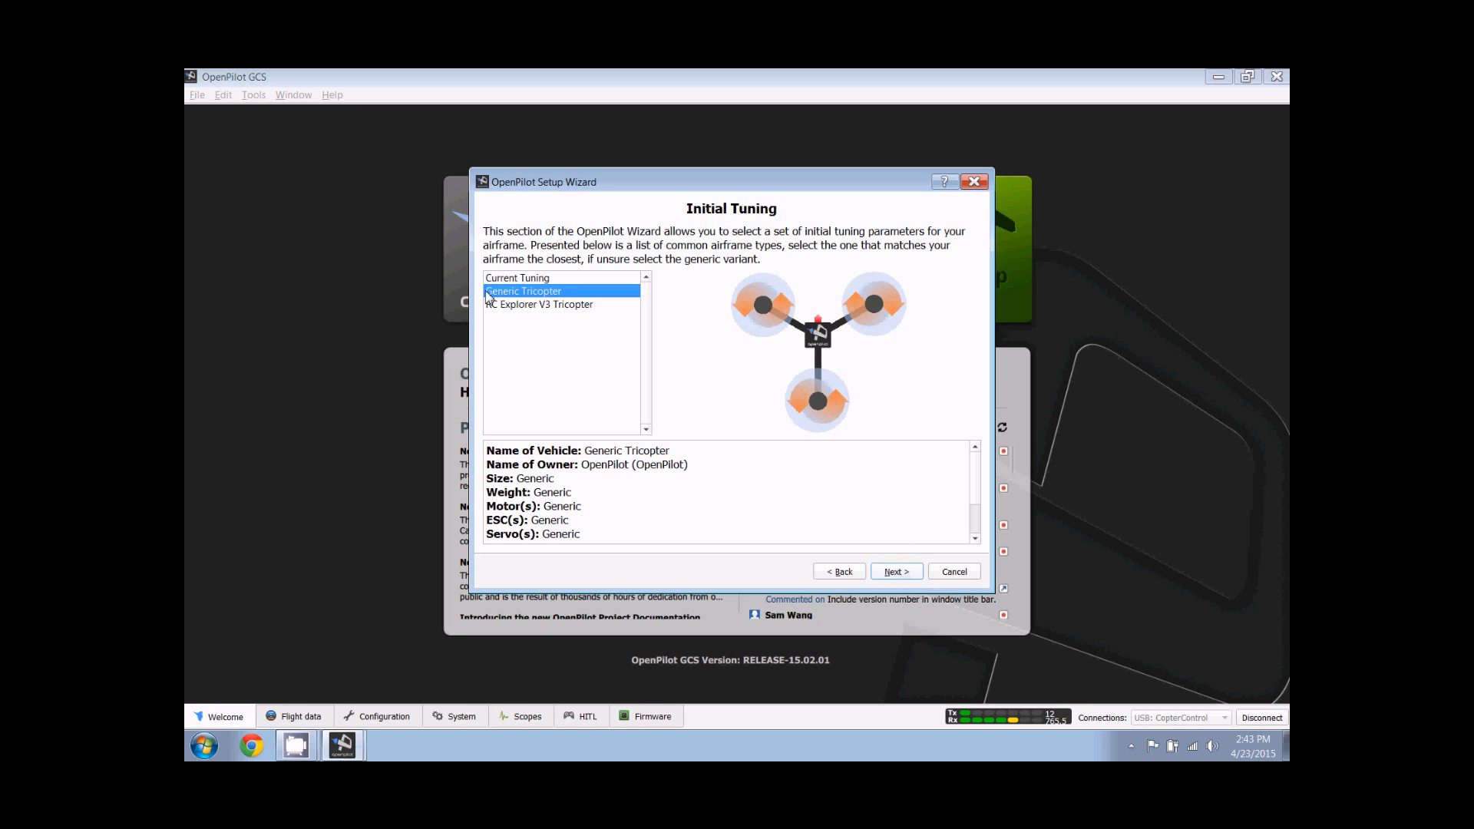
{"action": "left_click", "coordinate": [892, 571]}
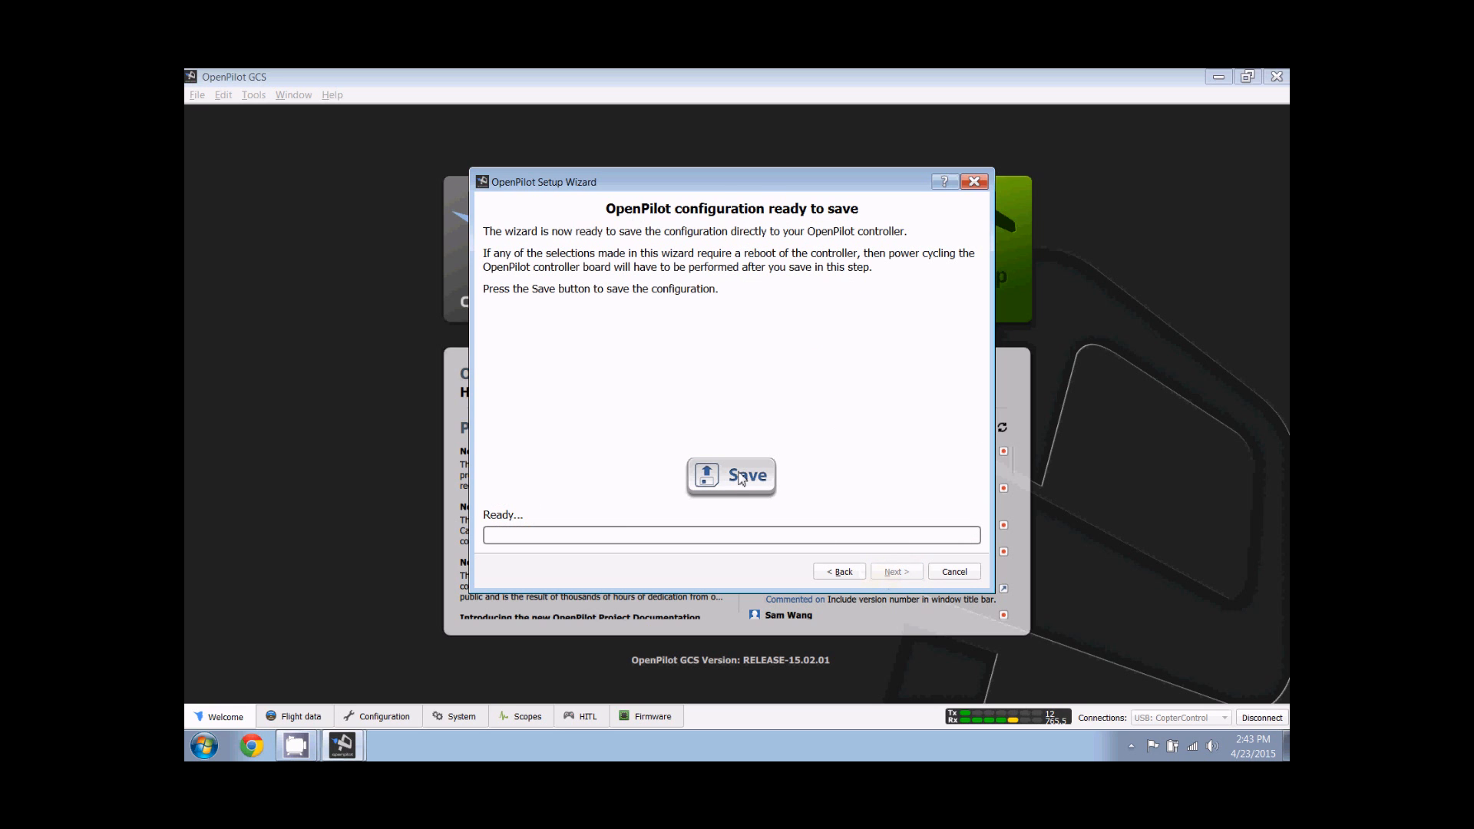
{"action": "left_click", "coordinate": [742, 478]}
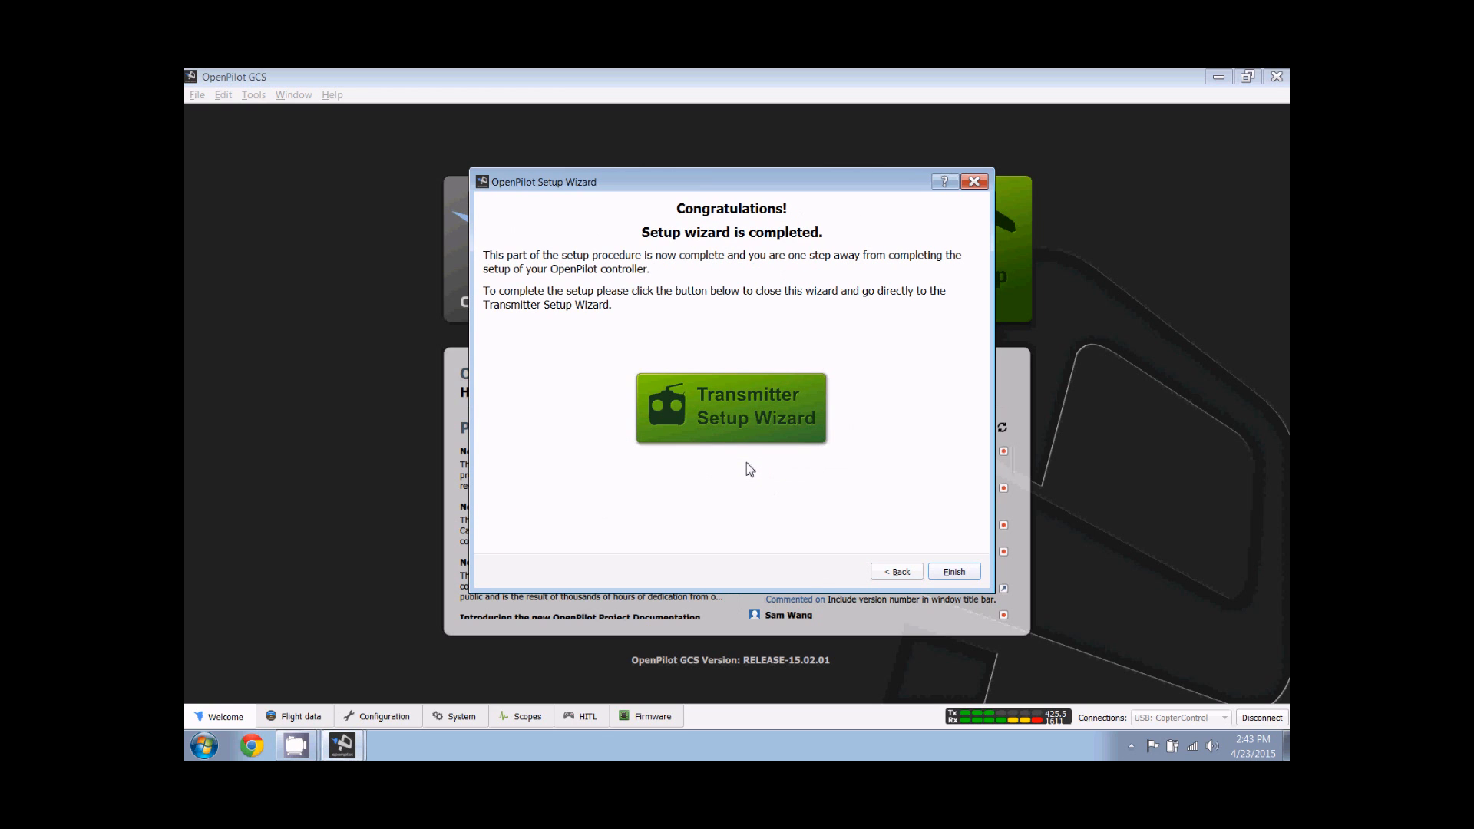
- Launch the transmitter setup wizard and choose an Acro transmitter with Mode 2 stick layout
{"action": "left_click", "coordinate": [735, 403]}
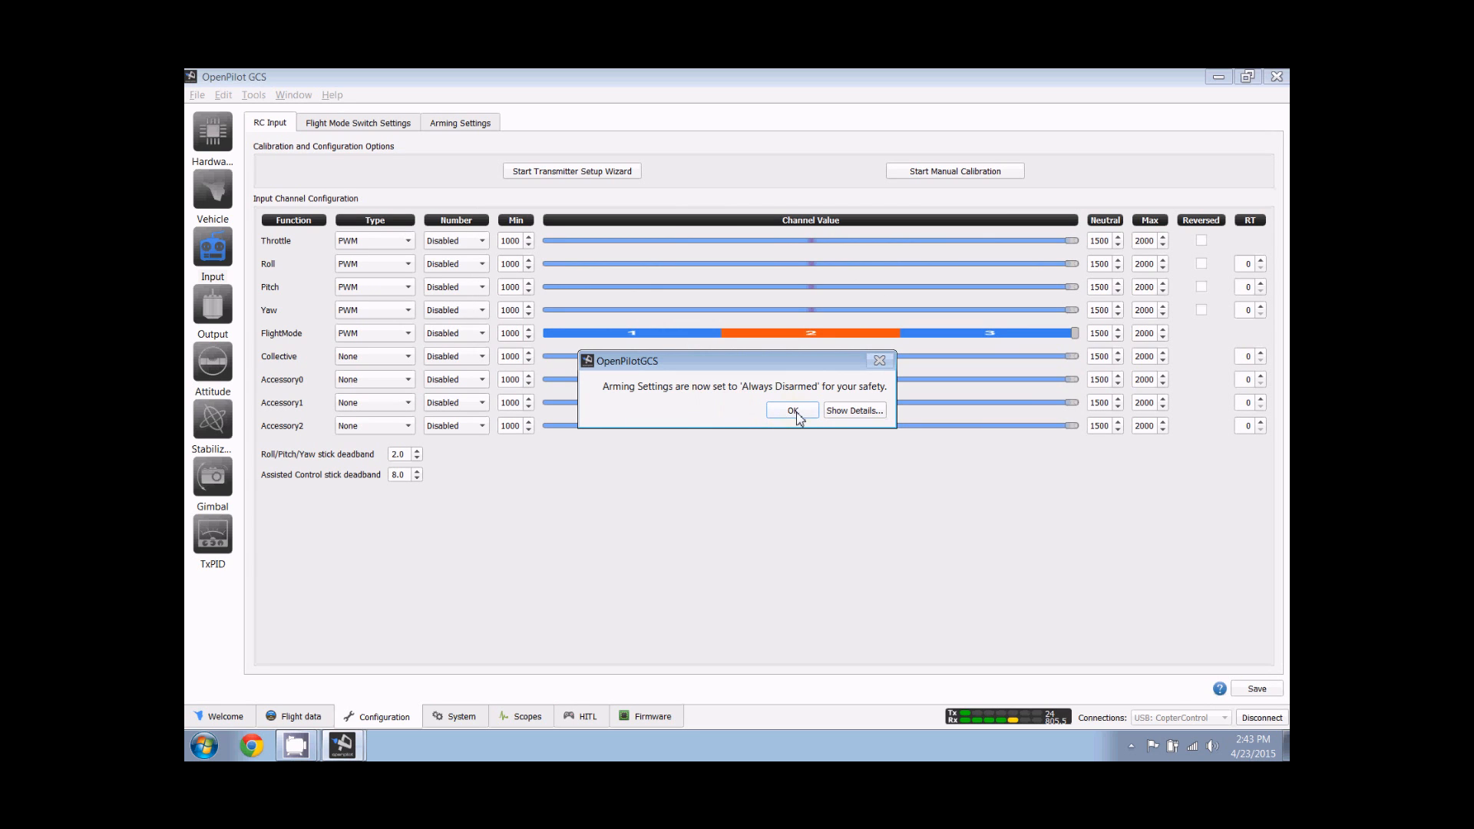
{"action": "left_click", "coordinate": [794, 415]}
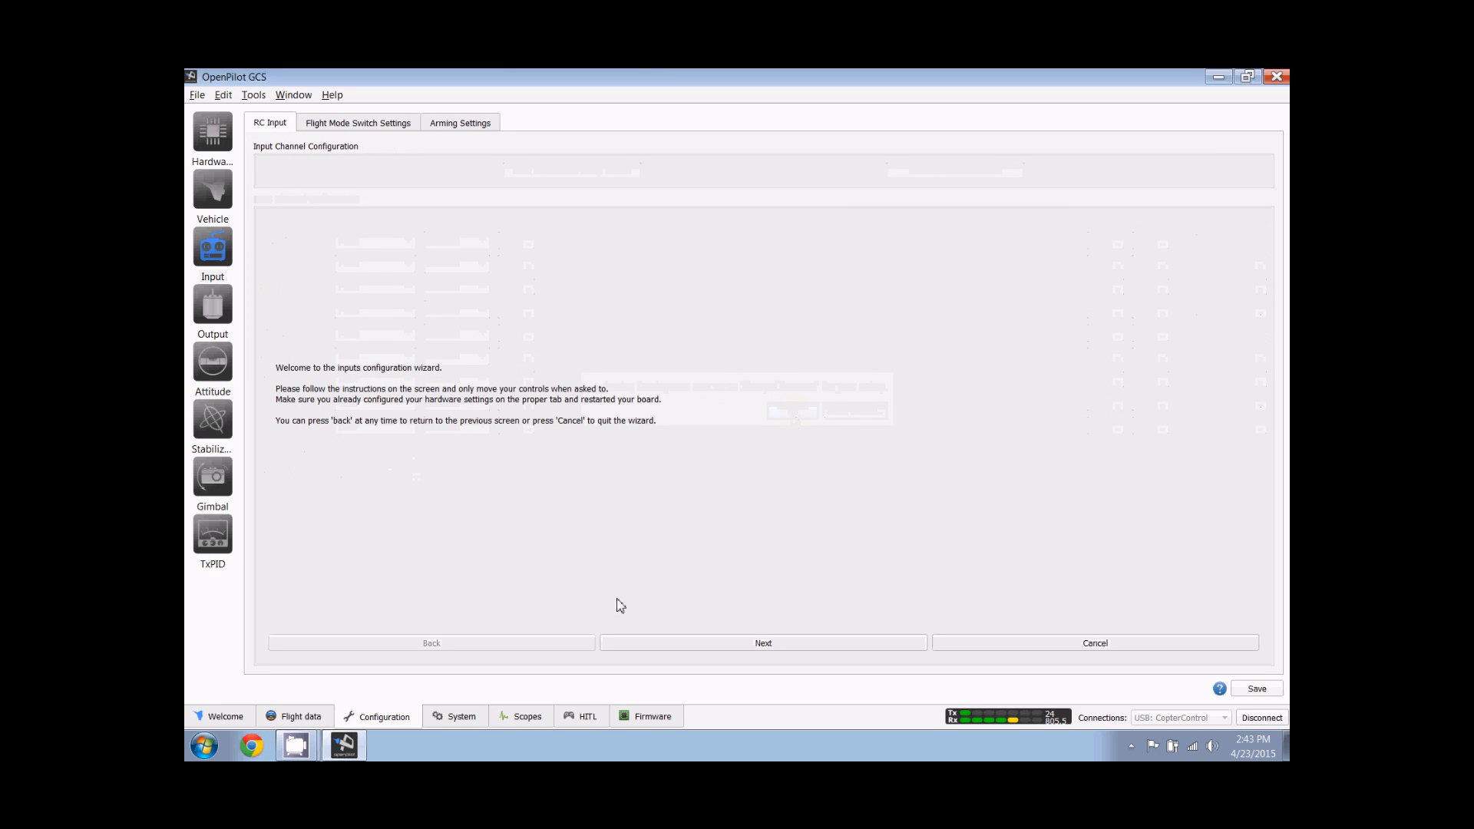
{"action": "left_click", "coordinate": [737, 648]}
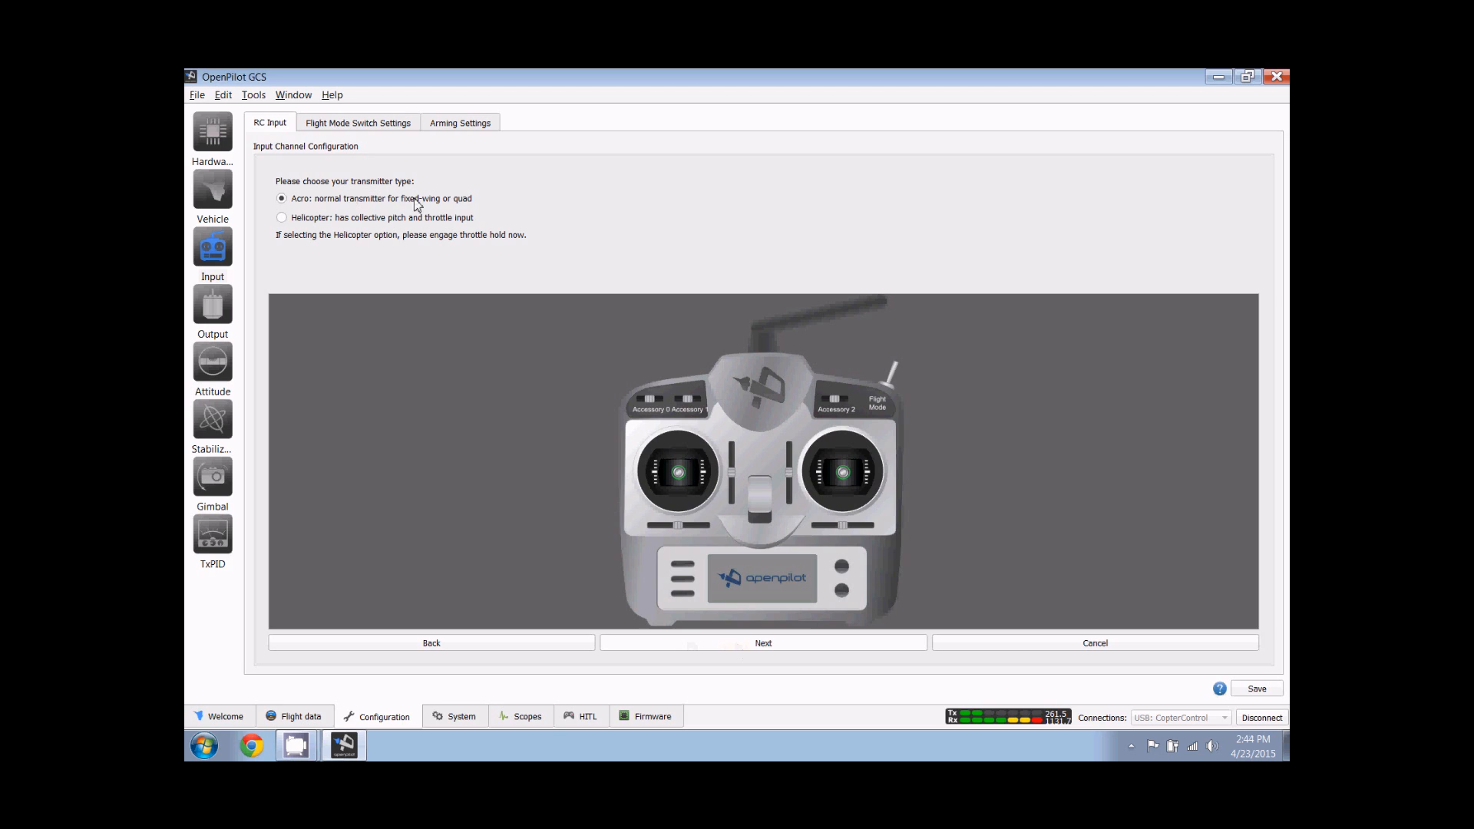
{"action": "left_click", "coordinate": [778, 648]}
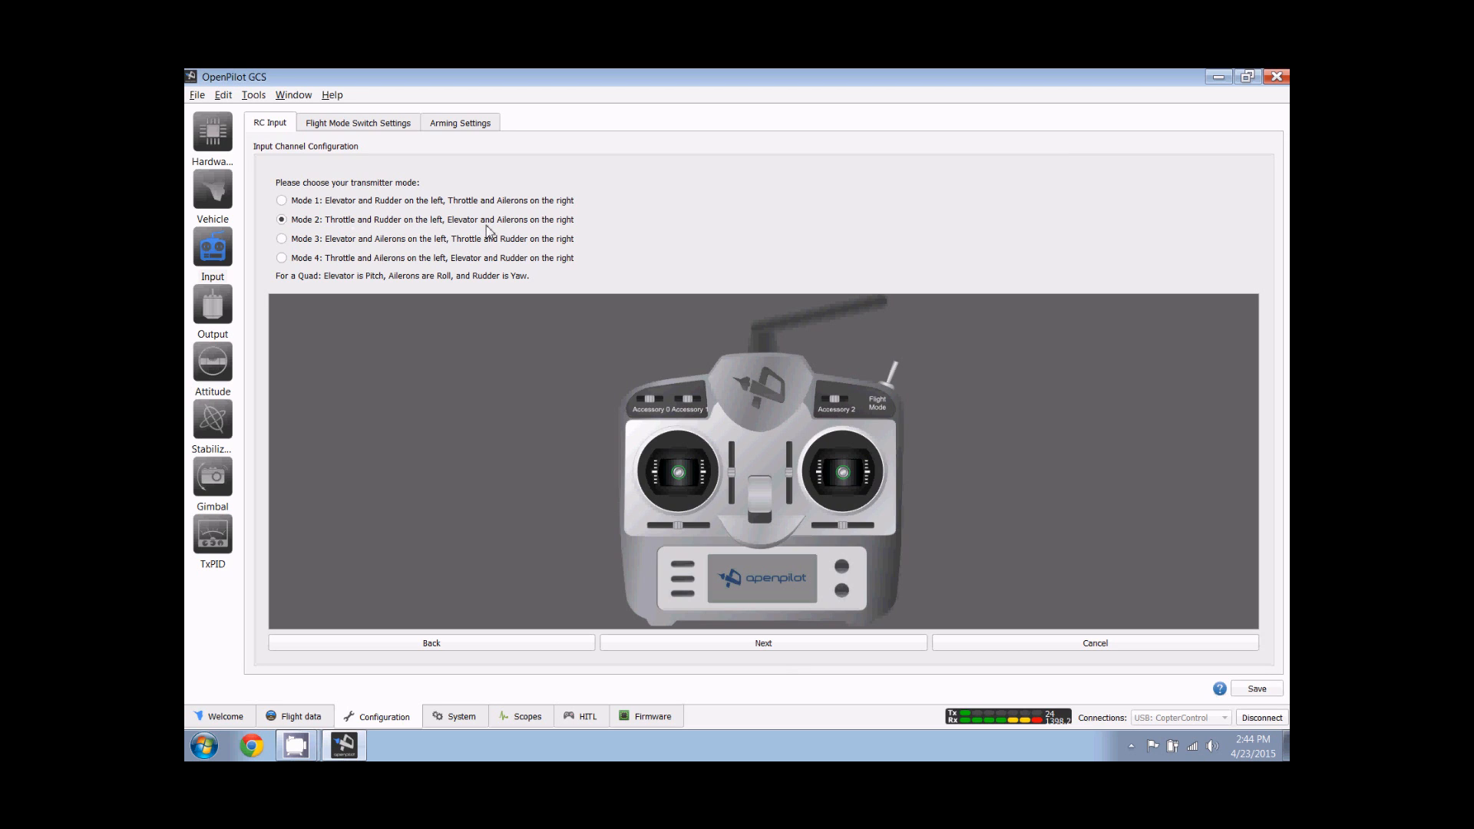
{"action": "left_click", "coordinate": [746, 644]}
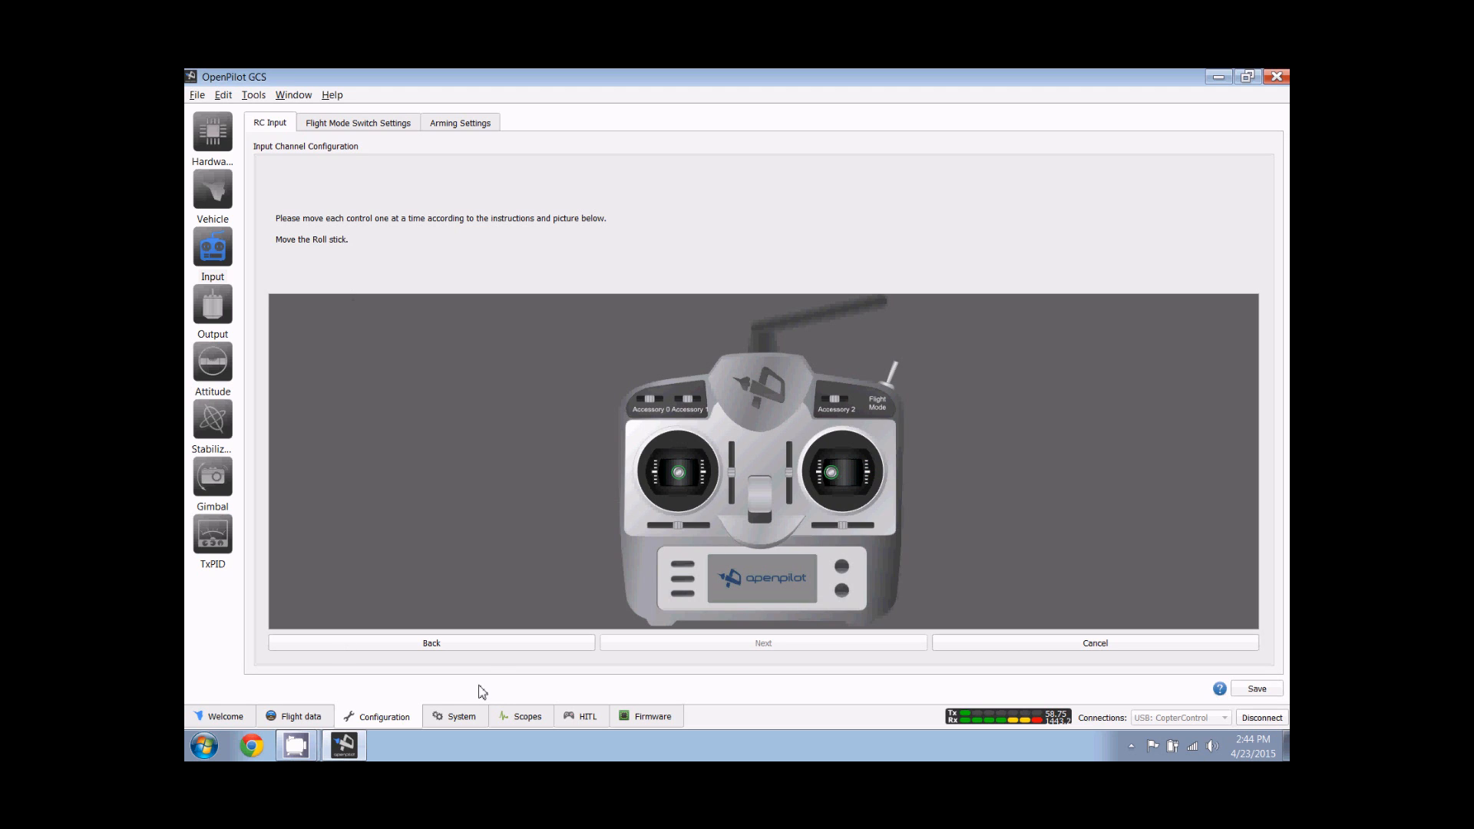
- Identify the transmitter channels, skipping Accessory1 and Accessory2, and record the controls' centered positions and maximum extents
{"action": "left_click", "coordinate": [490, 642]}
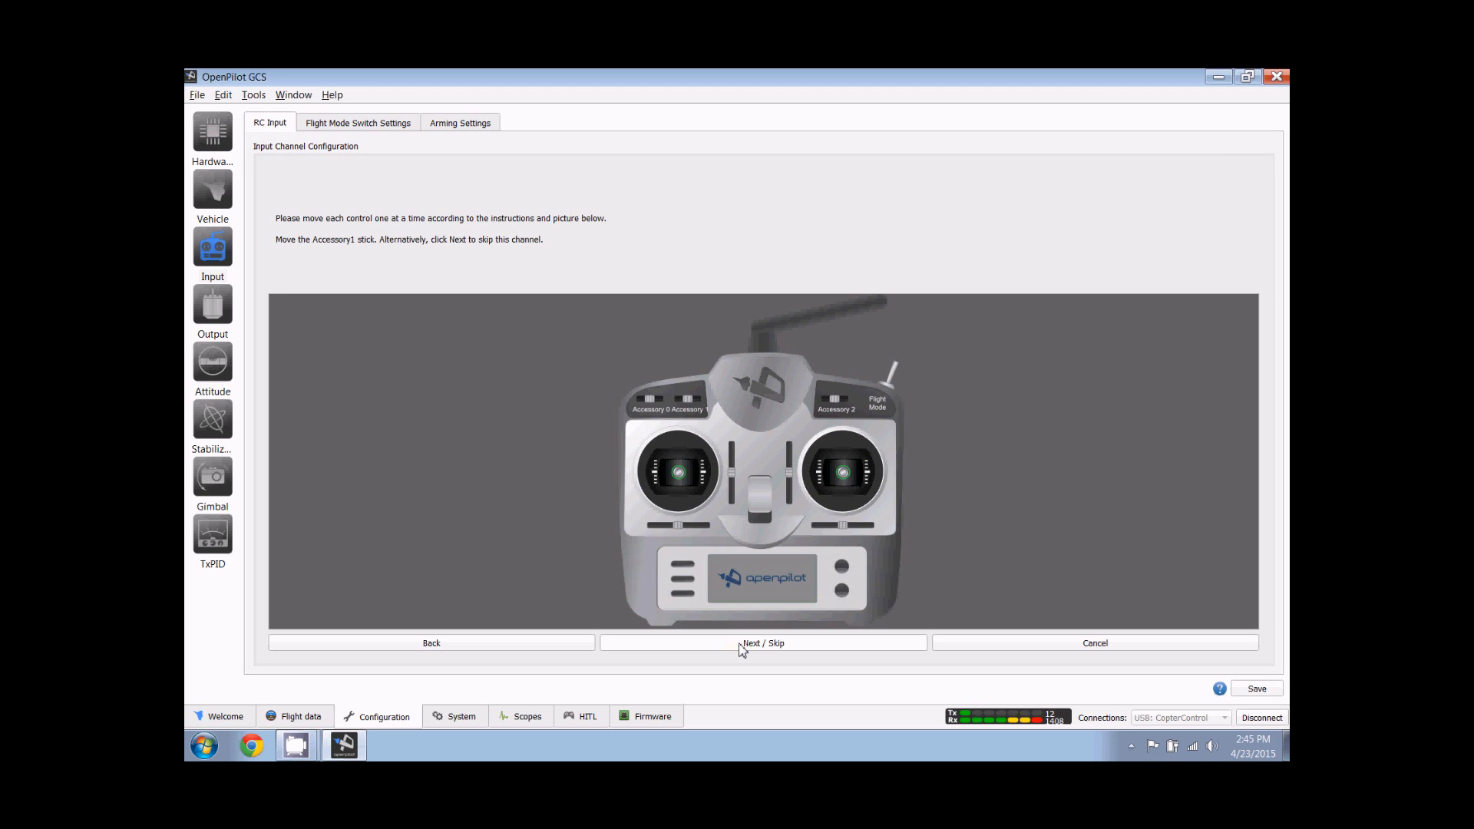
{"action": "left_click", "coordinate": [743, 646]}
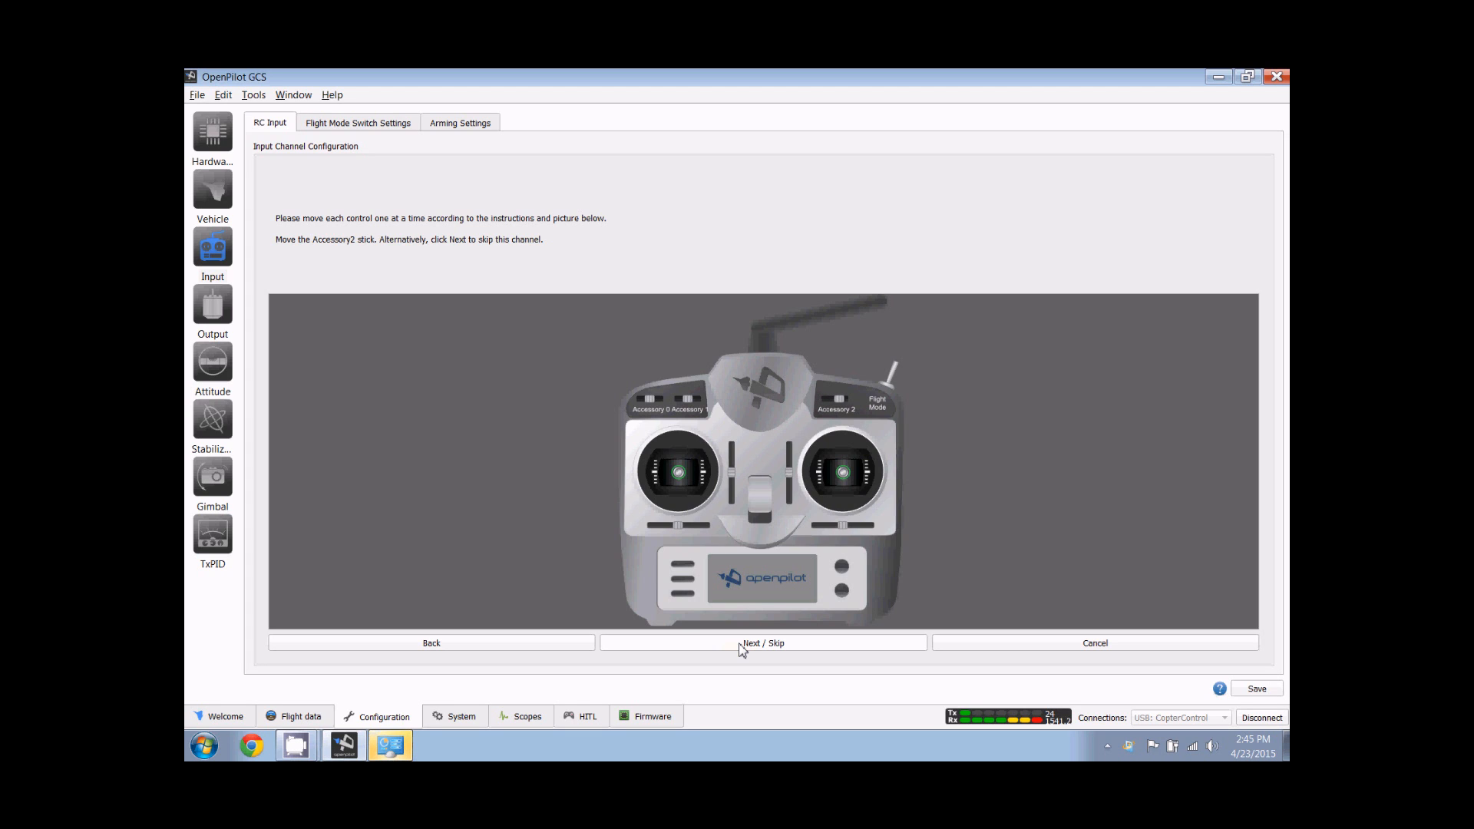
{"action": "left_click", "coordinate": [743, 648]}
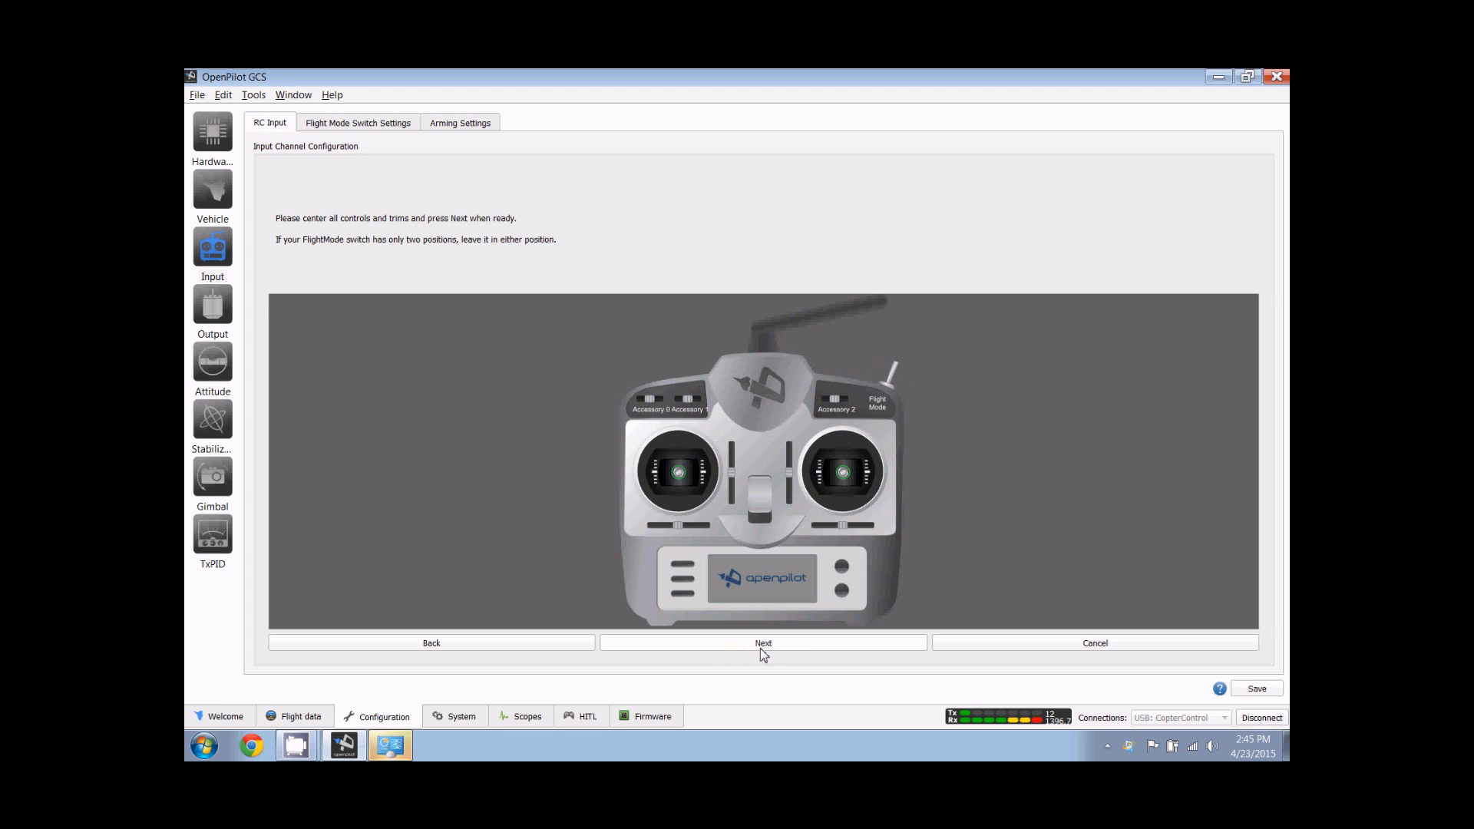
{"action": "left_click", "coordinate": [763, 647]}
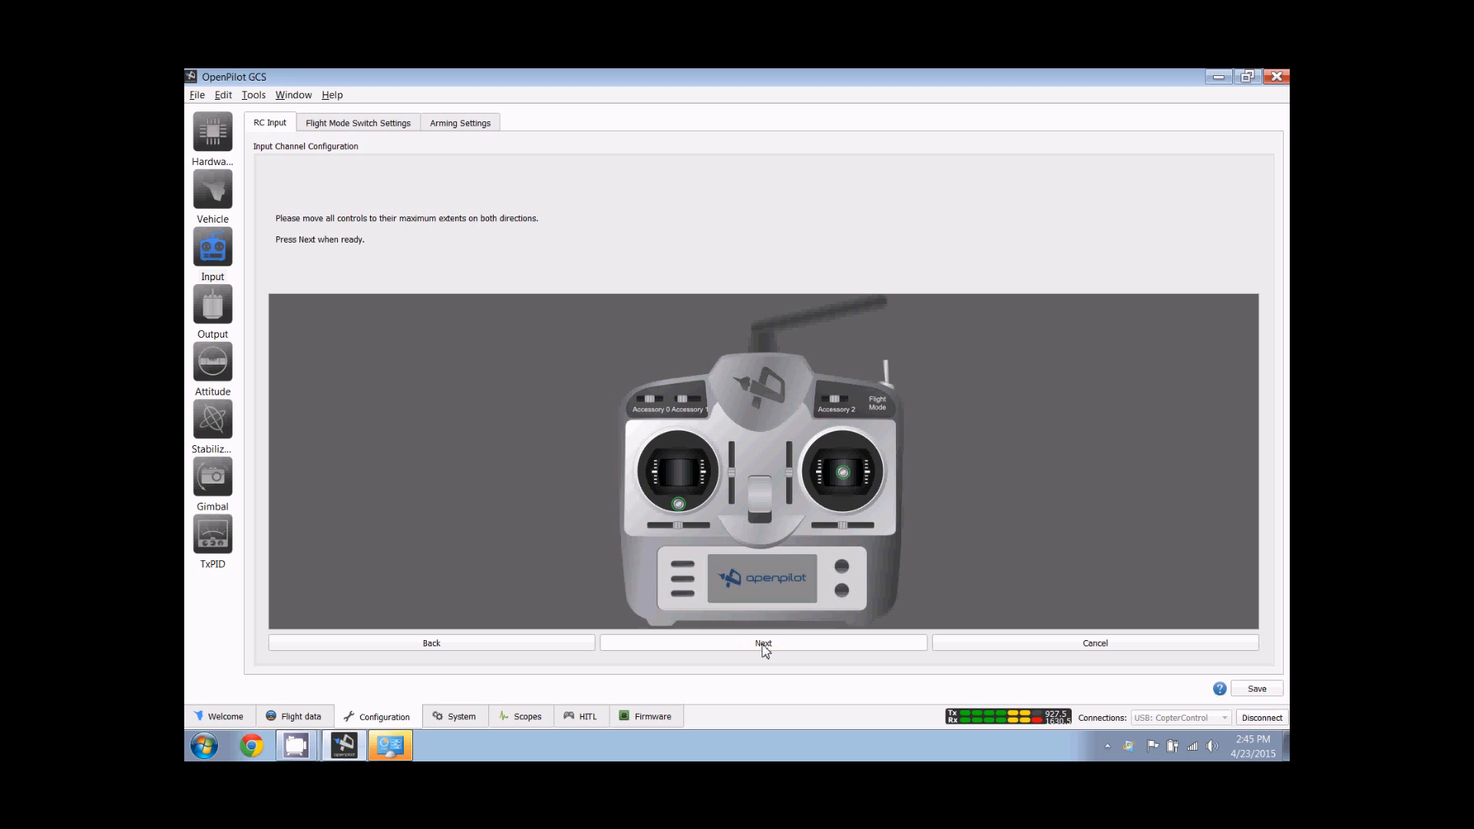
{"action": "left_click", "coordinate": [763, 646]}
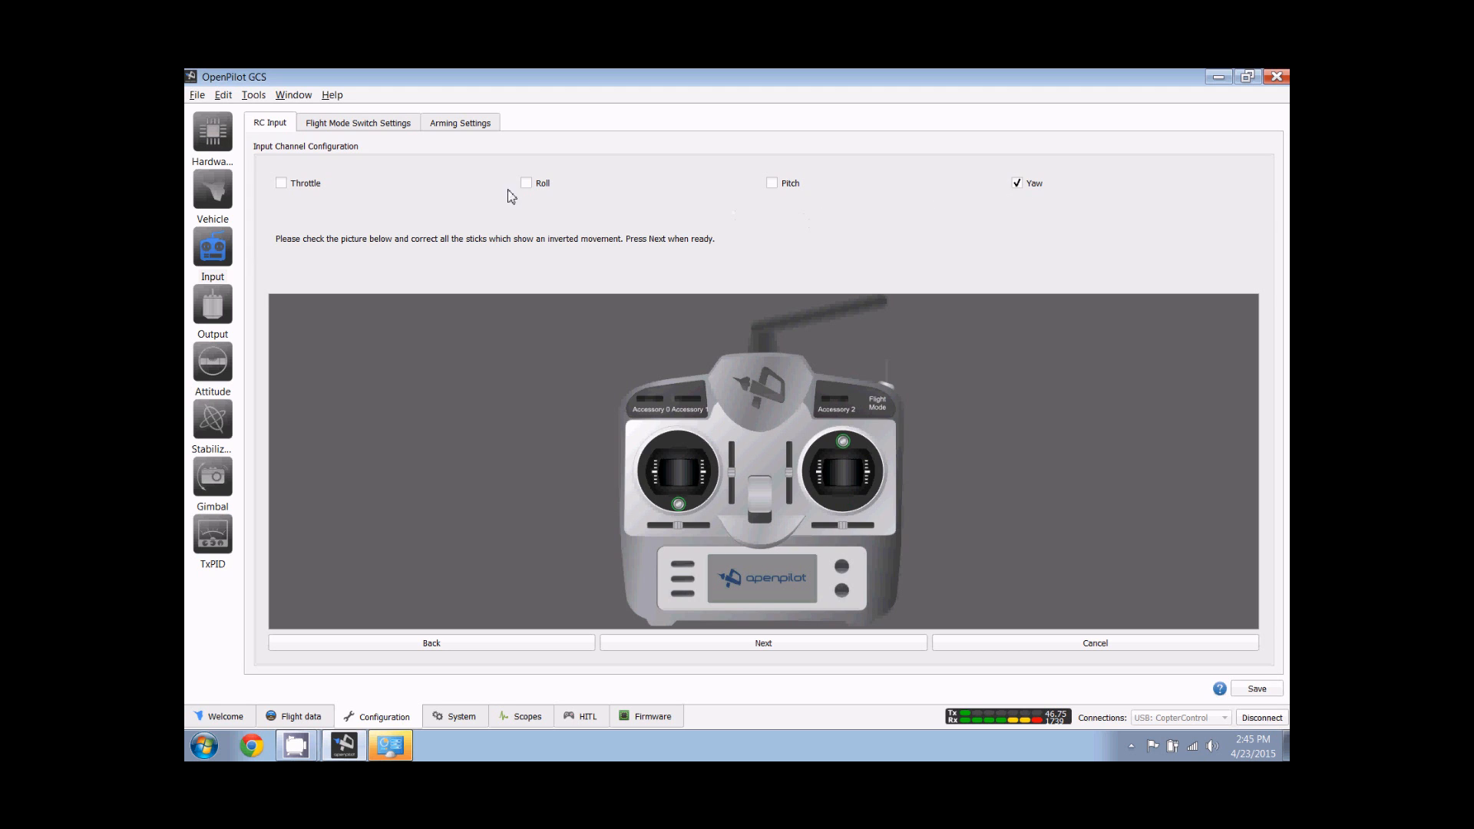
- Correct the inverted pitch and roll stick movements and complete the transmitter wizard
{"action": "left_click", "coordinate": [771, 187]}
{"action": "left_click", "coordinate": [526, 184]}
{"action": "left_click", "coordinate": [767, 649]}
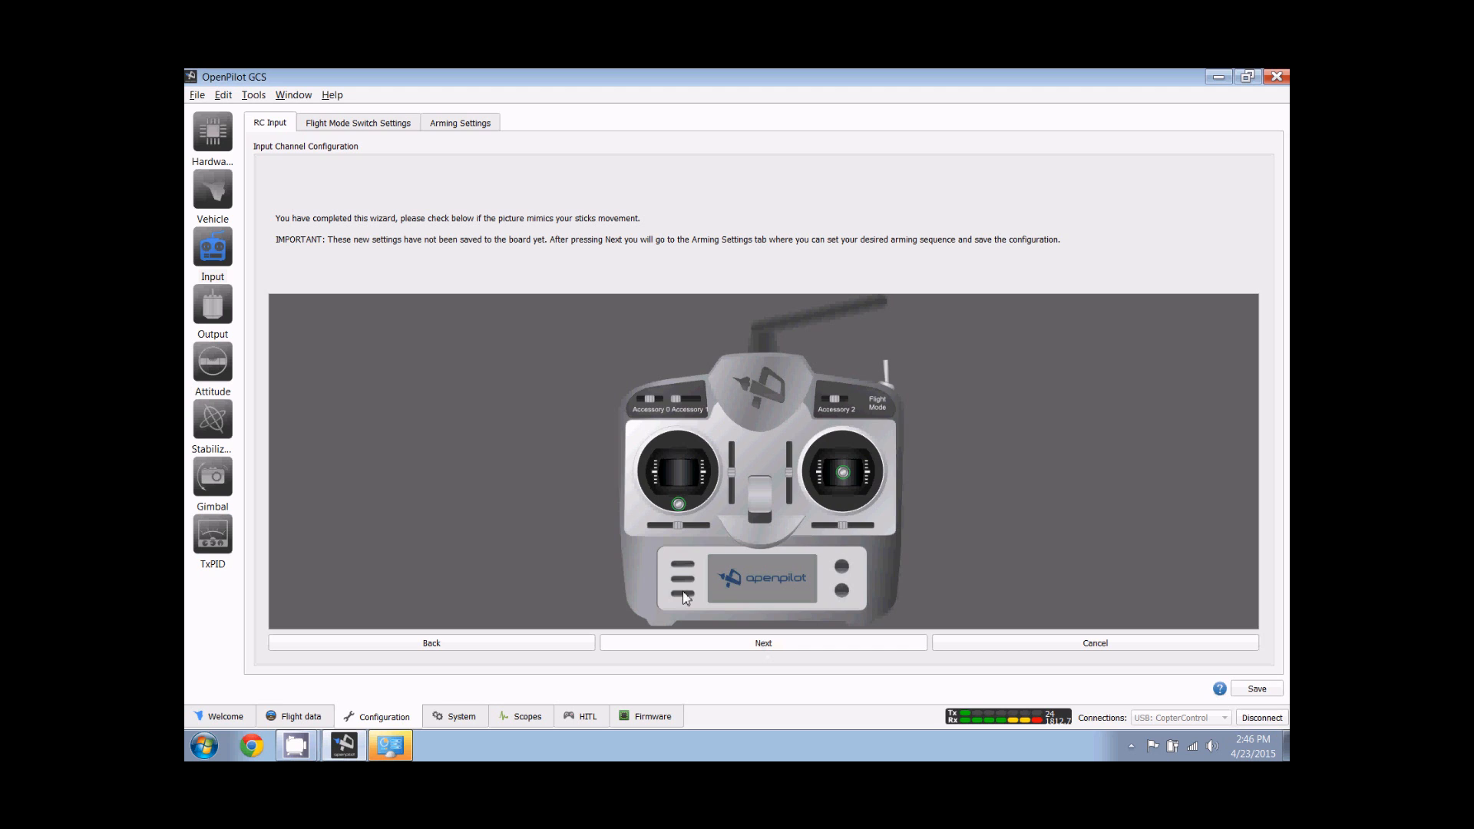
{"action": "left_click", "coordinate": [763, 643]}
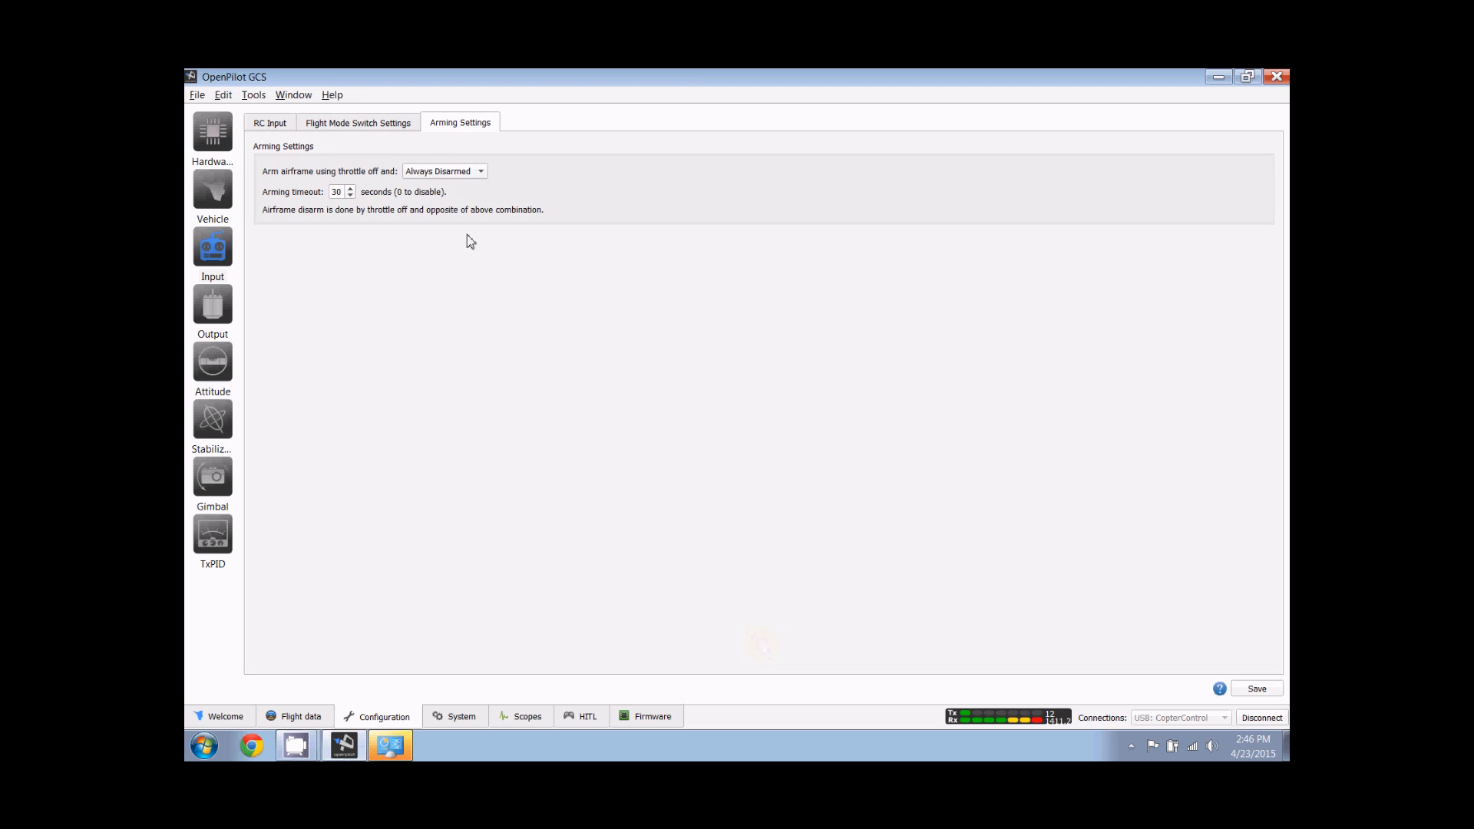
- Set the airframe to arm with throttle off and Roll Left, and save the arming settings
{"action": "left_click", "coordinate": [440, 172]}
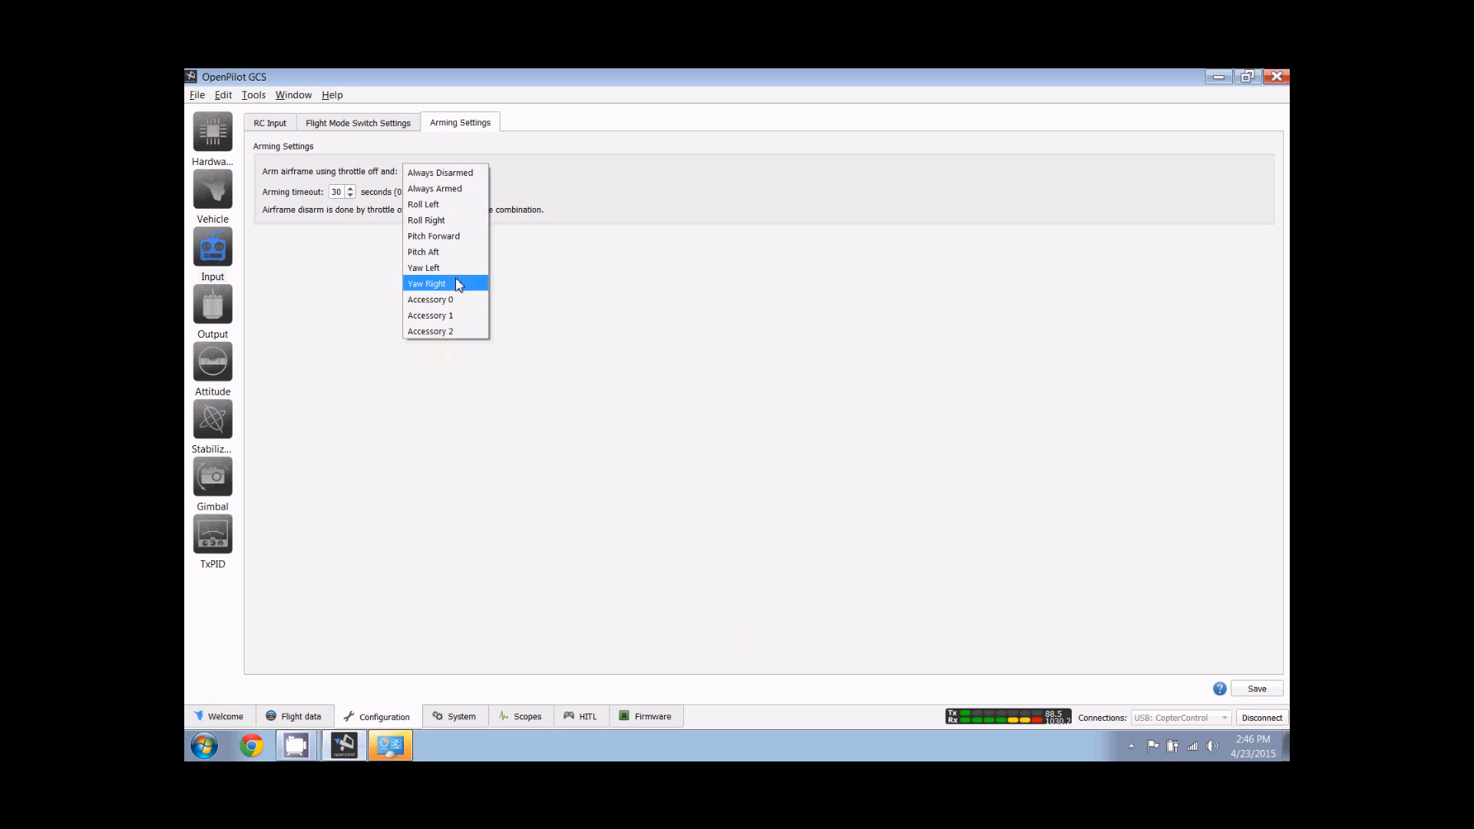
{"action": "left_click", "coordinate": [454, 206]}
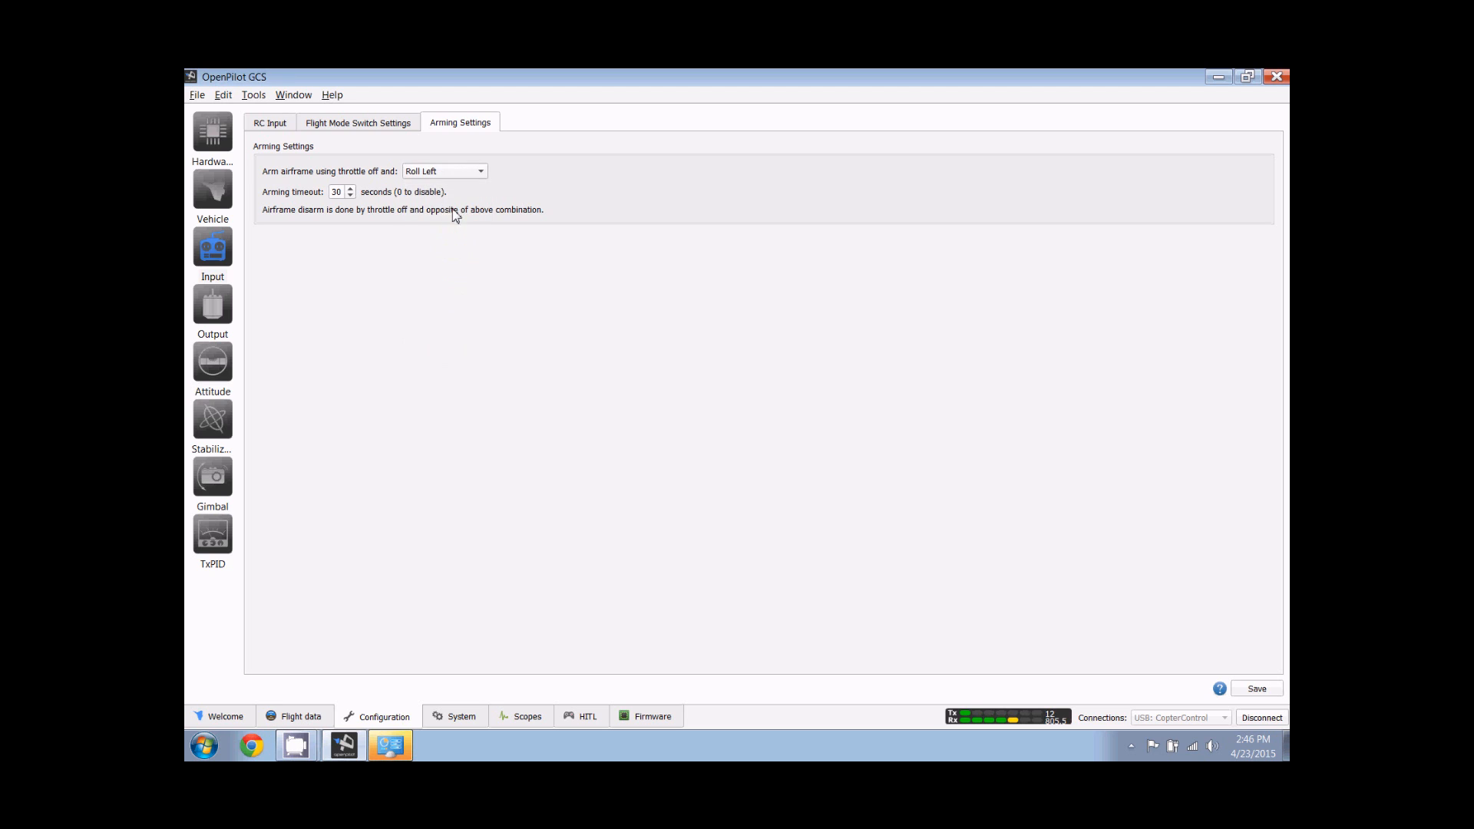
{"action": "left_click", "coordinate": [1270, 690]}
- Set the vehicle's roll, pitch and yaw mix levels to 50 and reverse all motors, saving the mixer settings
{"action": "left_click", "coordinate": [219, 184]}
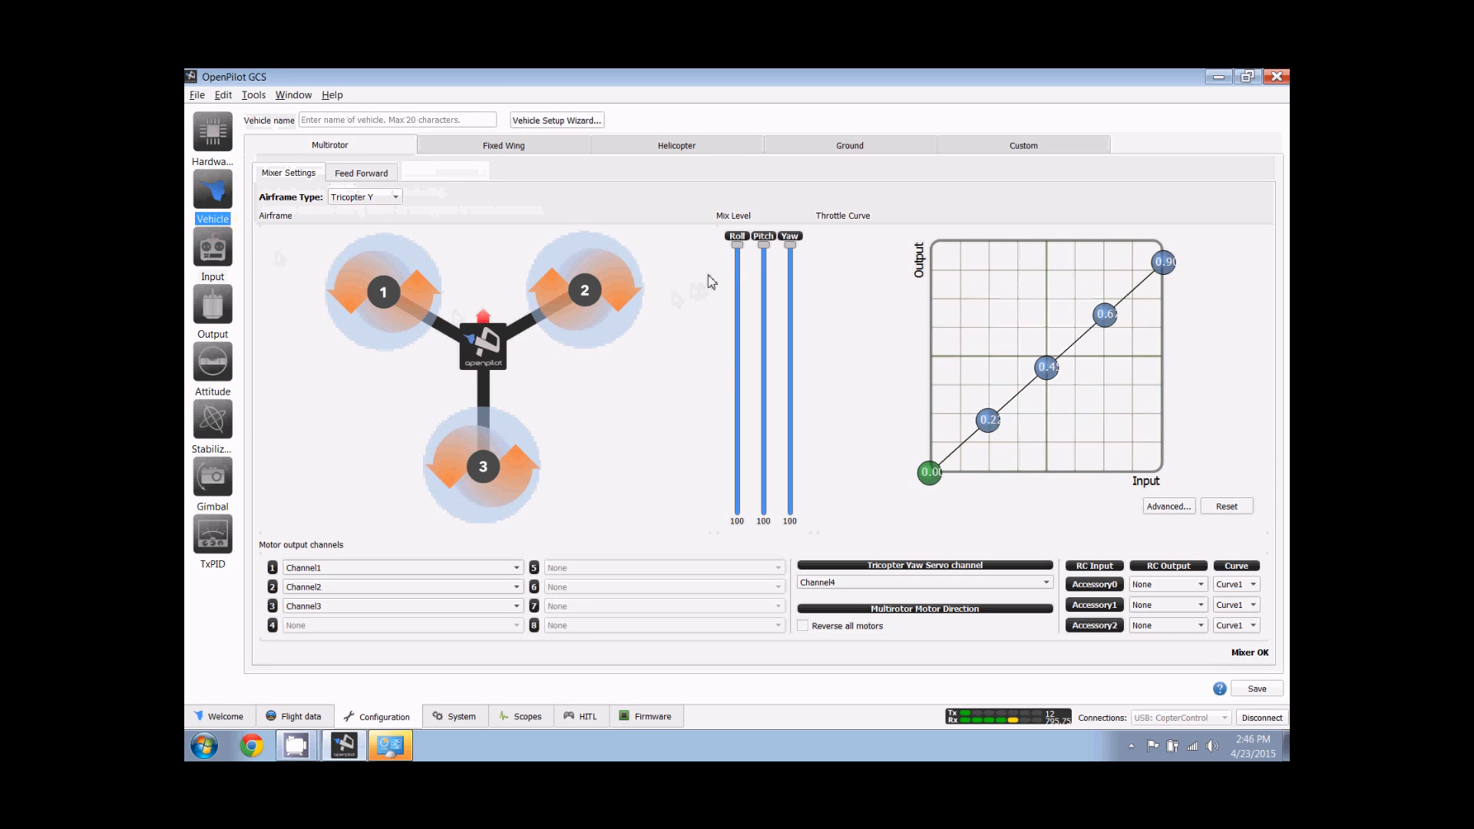
{"action": "left_click_drag", "start_coordinate": [738, 246], "coordinate": [741, 386]}
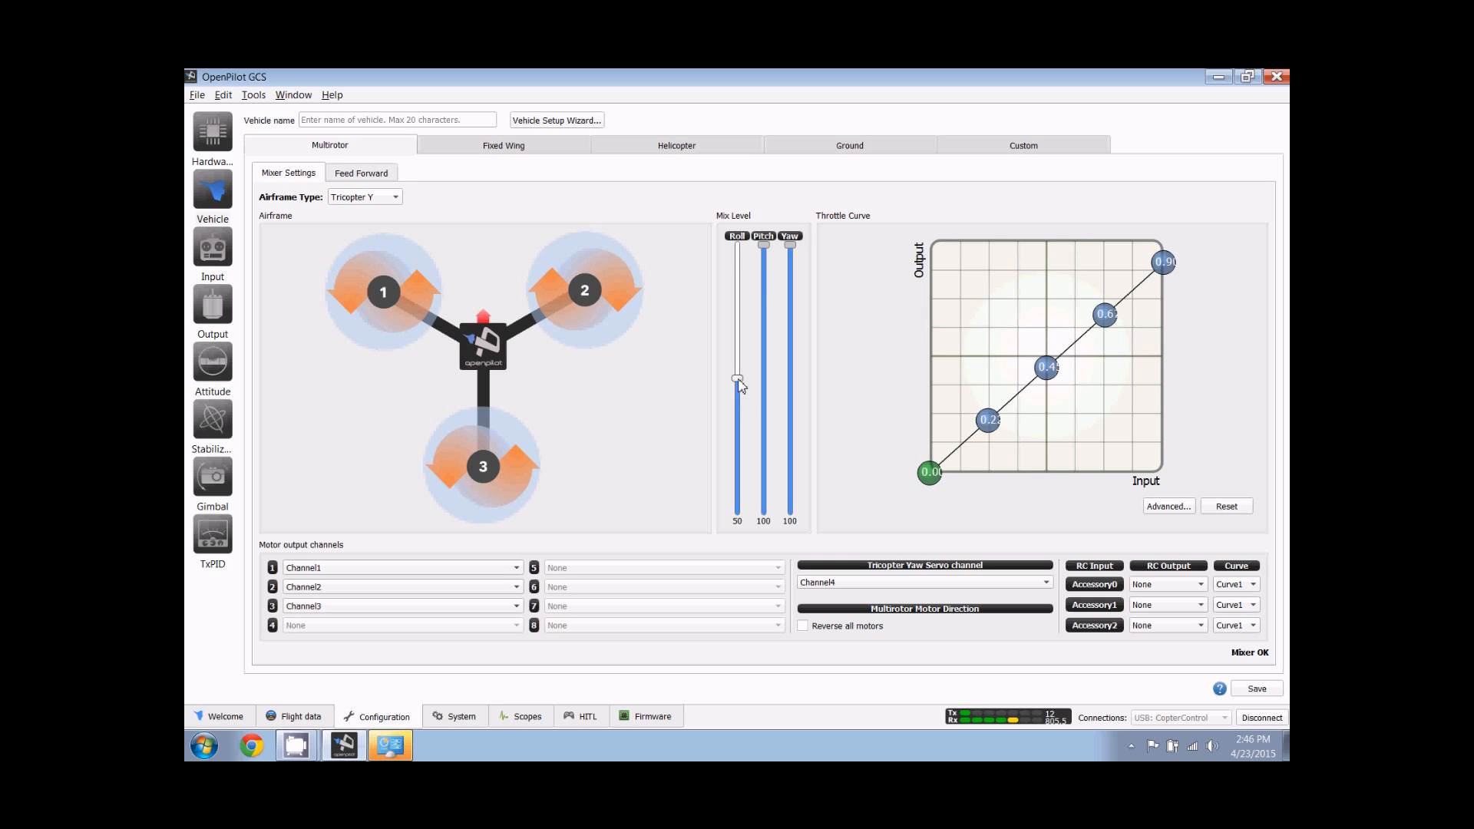
{"action": "left_click_drag", "start_coordinate": [764, 245], "coordinate": [760, 384]}
{"action": "left_click_drag", "start_coordinate": [791, 250], "coordinate": [792, 384]}
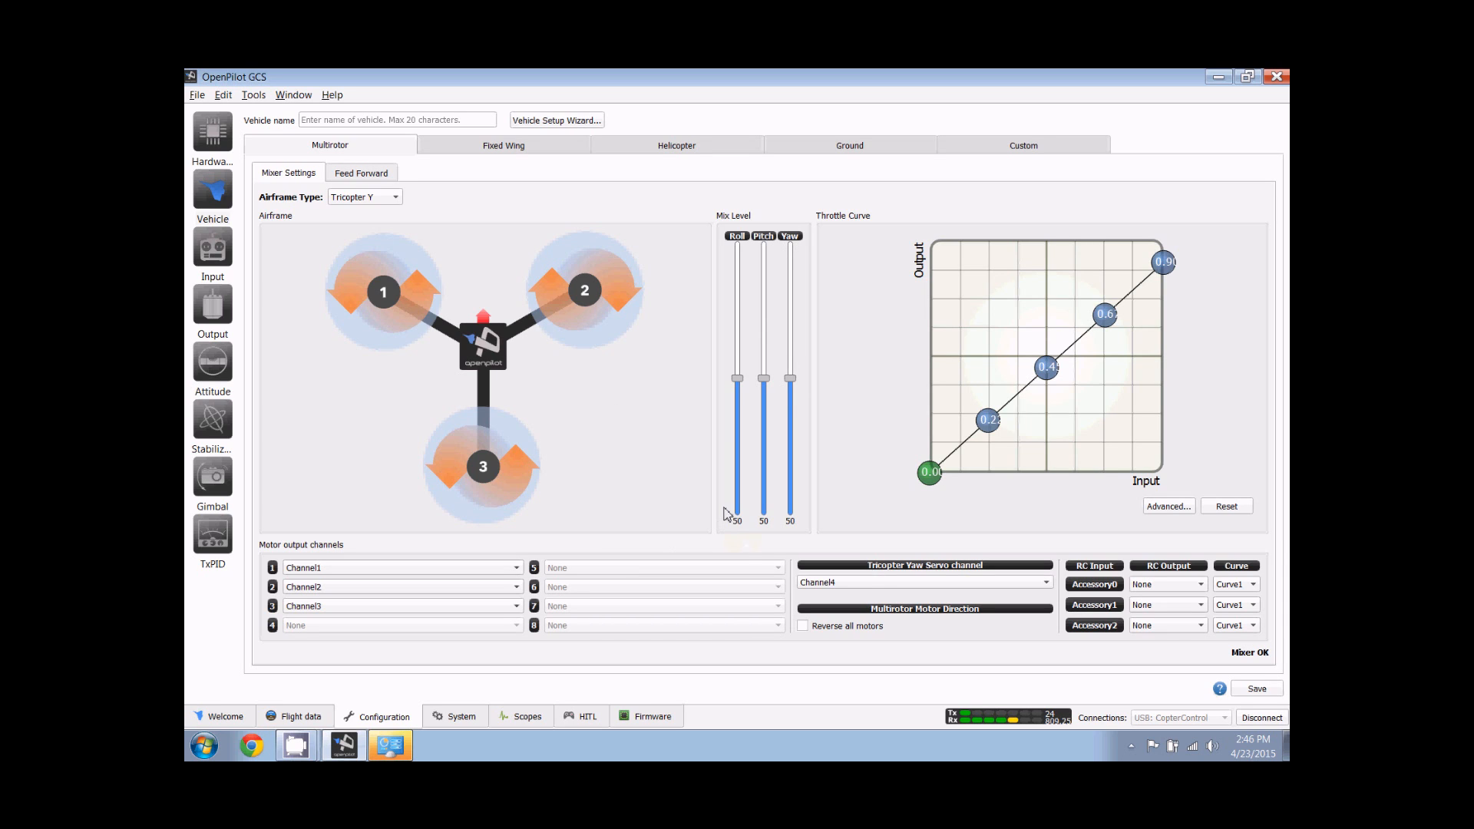
{"action": "left_click", "coordinate": [804, 627]}
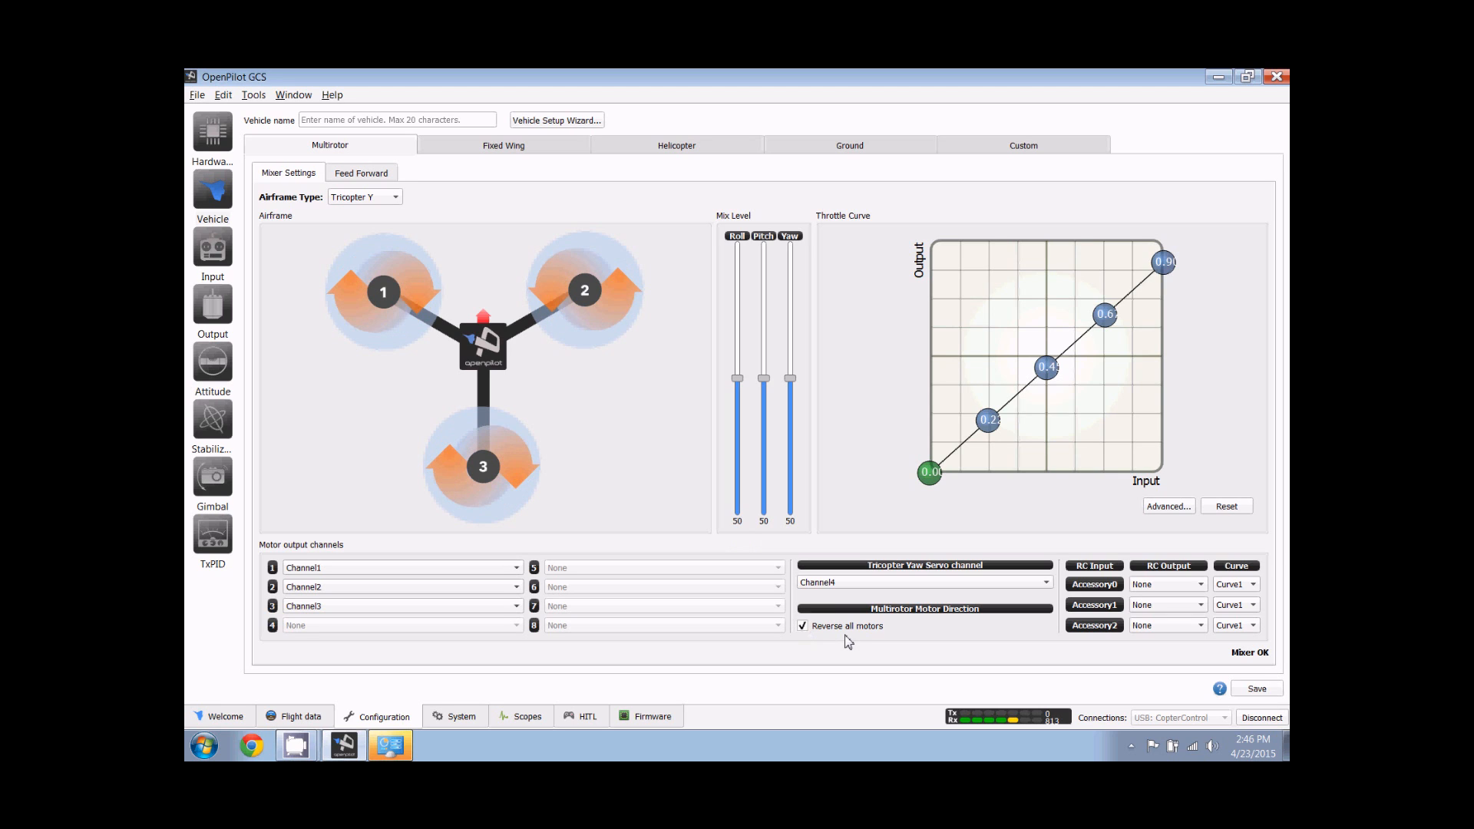
{"action": "left_click", "coordinate": [1263, 688]}
- Set the basic stabilization expo to 5 for roll, 5 for pitch and 2 for yaw in Settings Bank 1, and save
{"action": "left_click", "coordinate": [213, 270]}
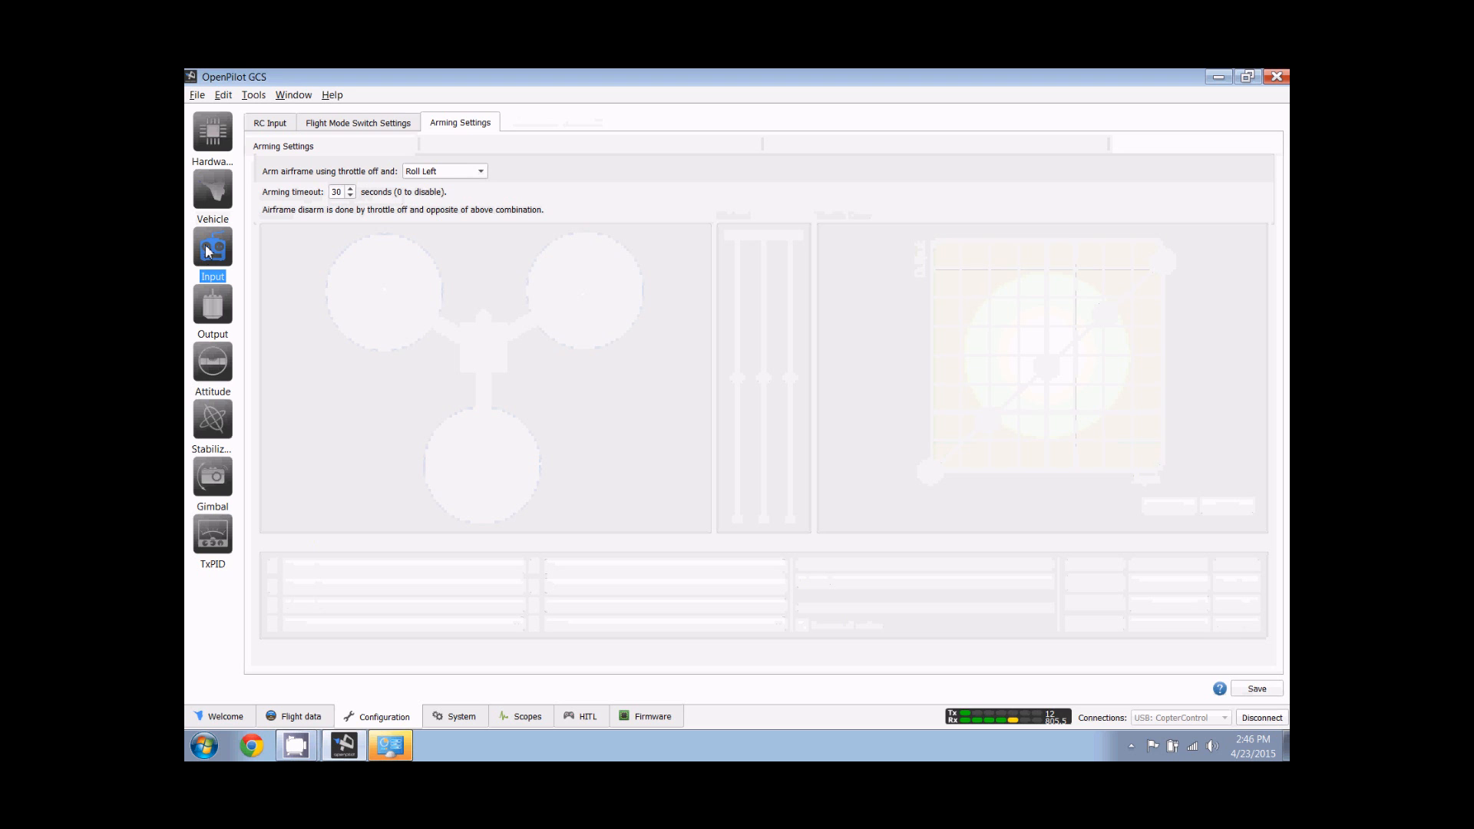
{"action": "left_click", "coordinate": [218, 321]}
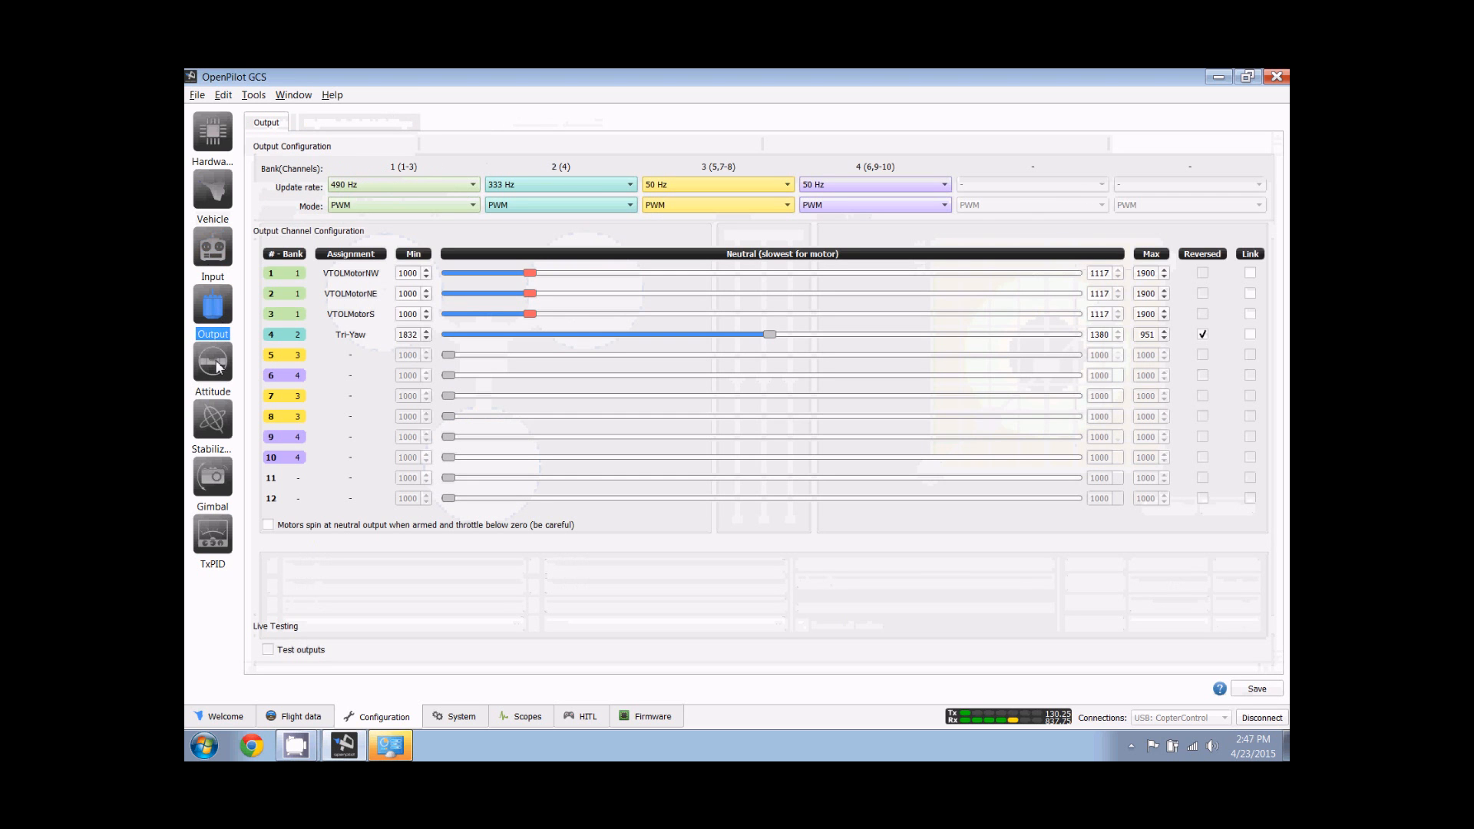
{"action": "left_click", "coordinate": [223, 364]}
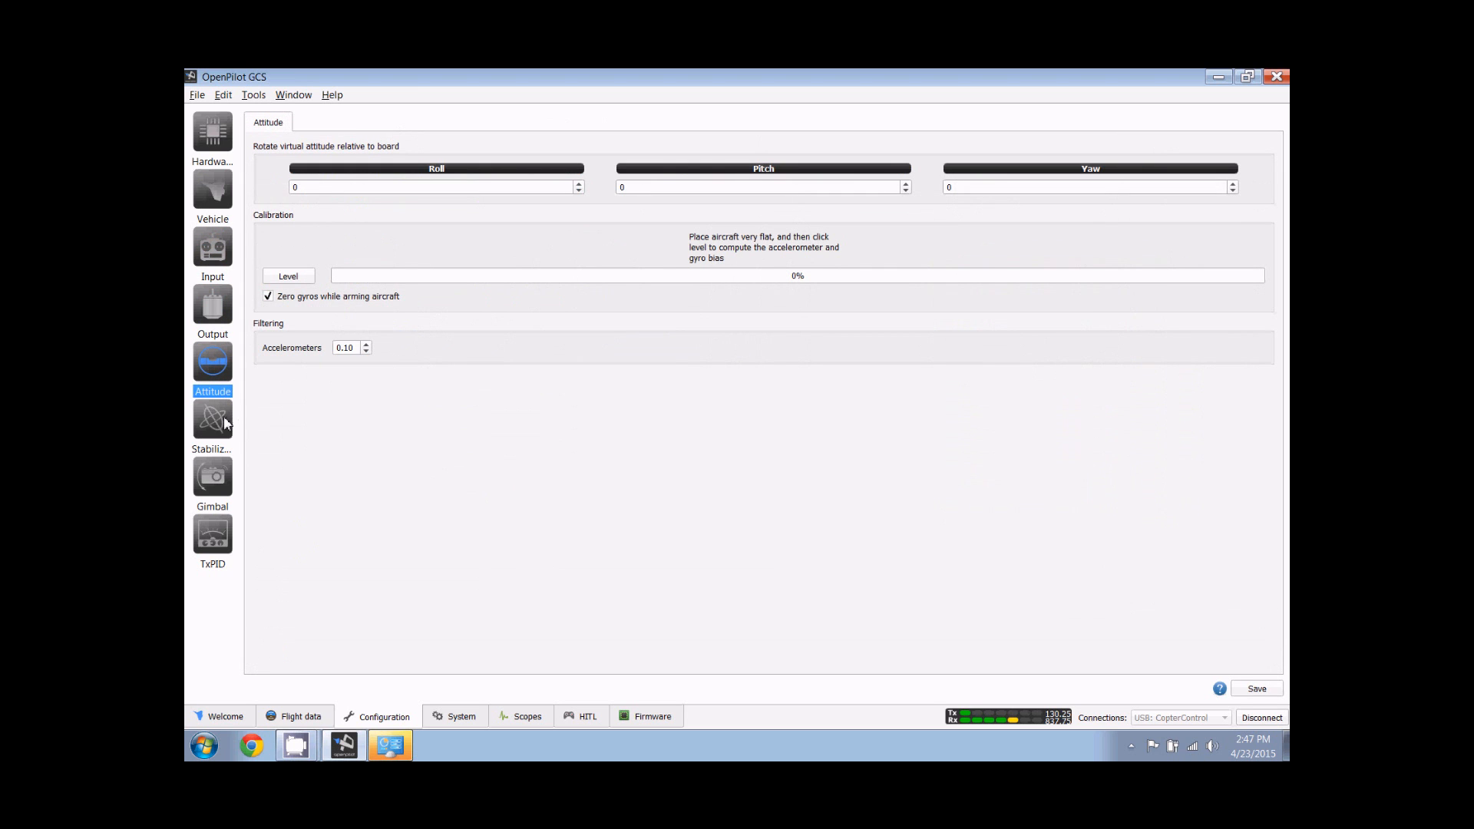
{"action": "left_click", "coordinate": [226, 422]}
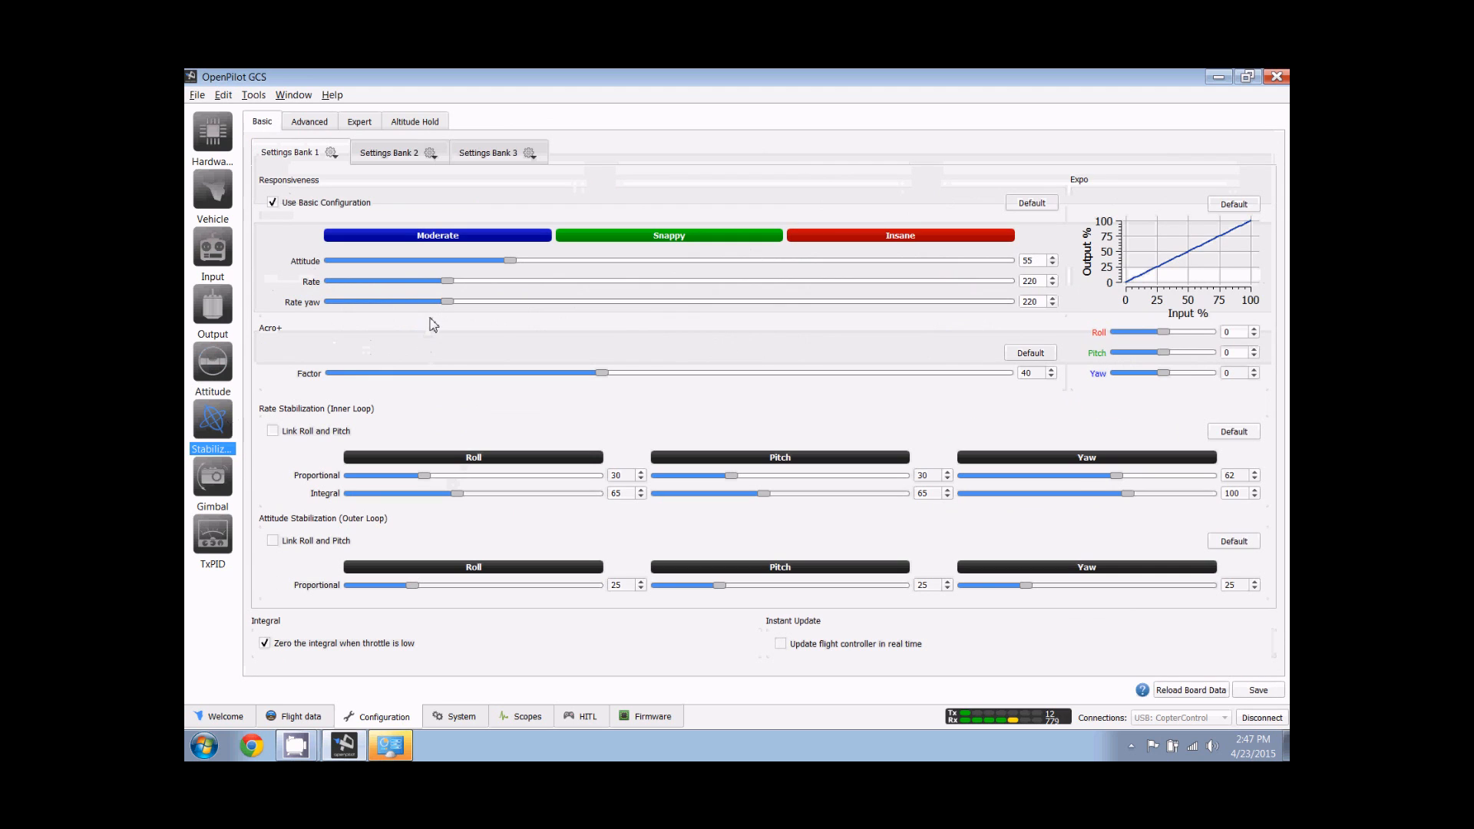
{"action": "left_click", "coordinate": [1255, 329]}
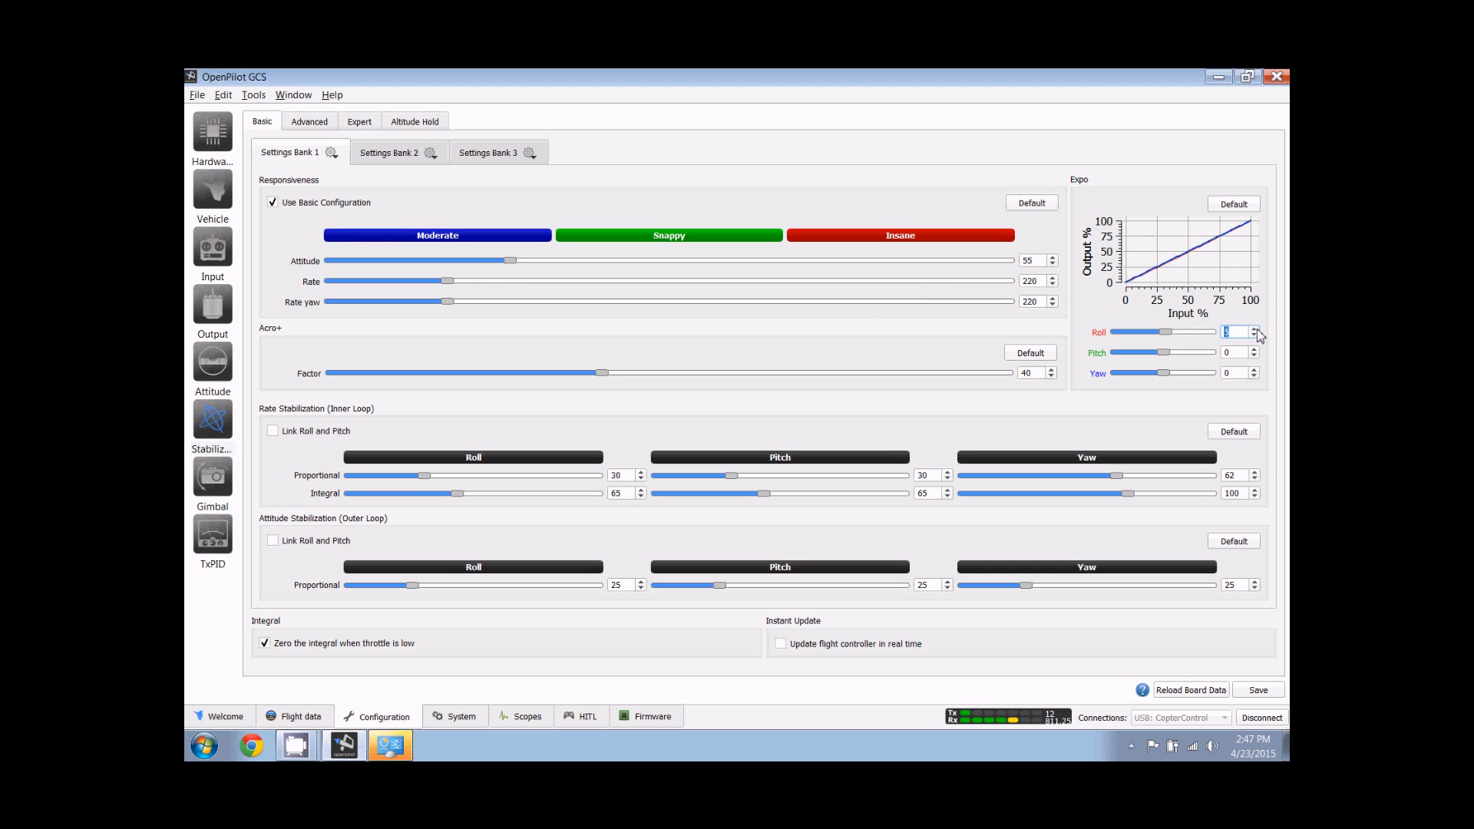
{"action": "left_click", "coordinate": [1254, 349]}
{"action": "left_click", "coordinate": [1254, 349]}
{"action": "left_click", "coordinate": [1252, 370]}
{"action": "left_click", "coordinate": [1252, 370]}
{"action": "left_click", "coordinate": [657, 609]}
{"action": "left_click", "coordinate": [1259, 690]}
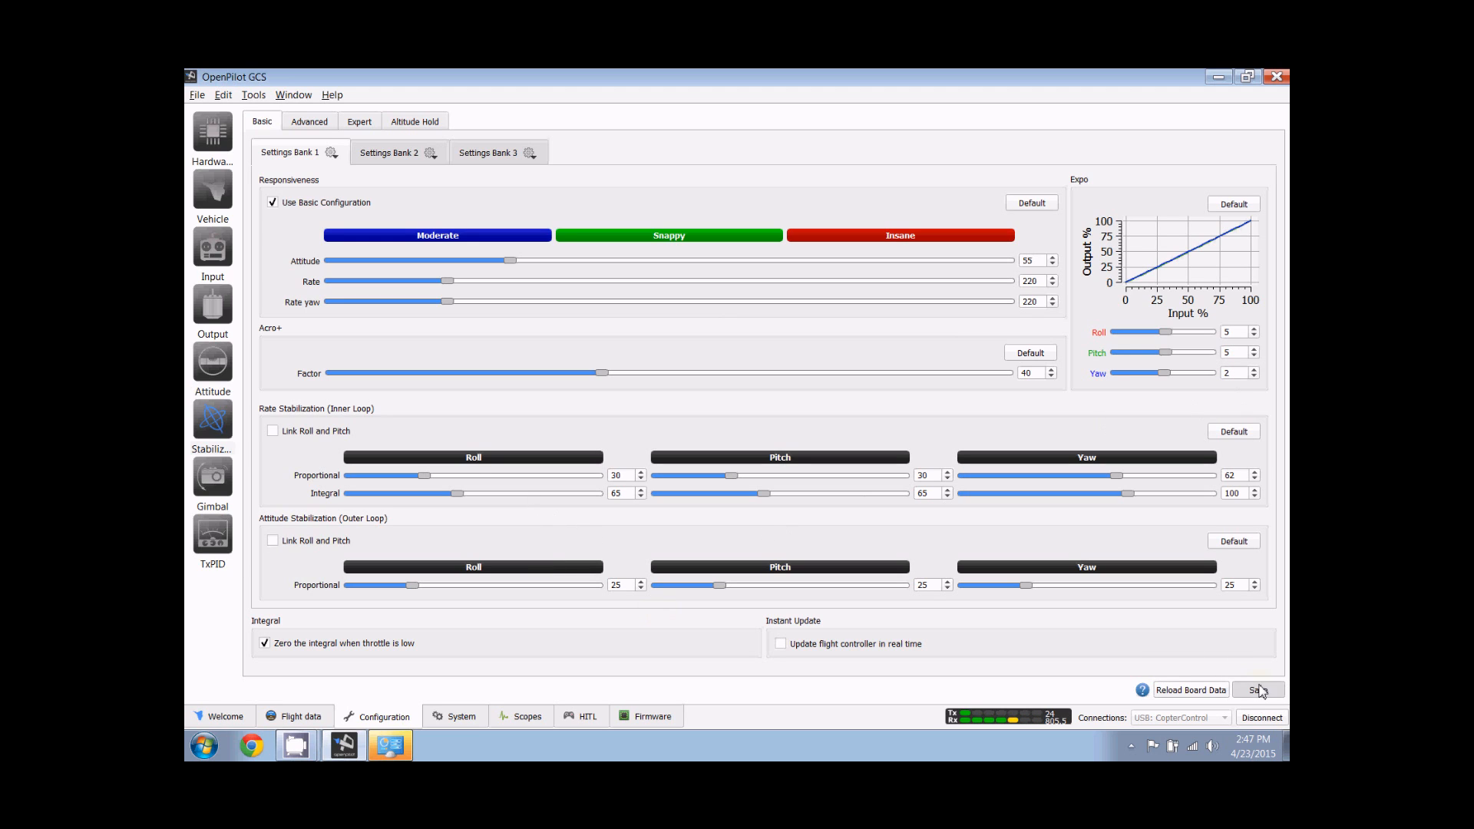
- Set the advanced inner-loop rate Integral and Derivative values to 0 for both roll and pitch, and save the stabilization settings
{"action": "left_click", "coordinate": [309, 123]}
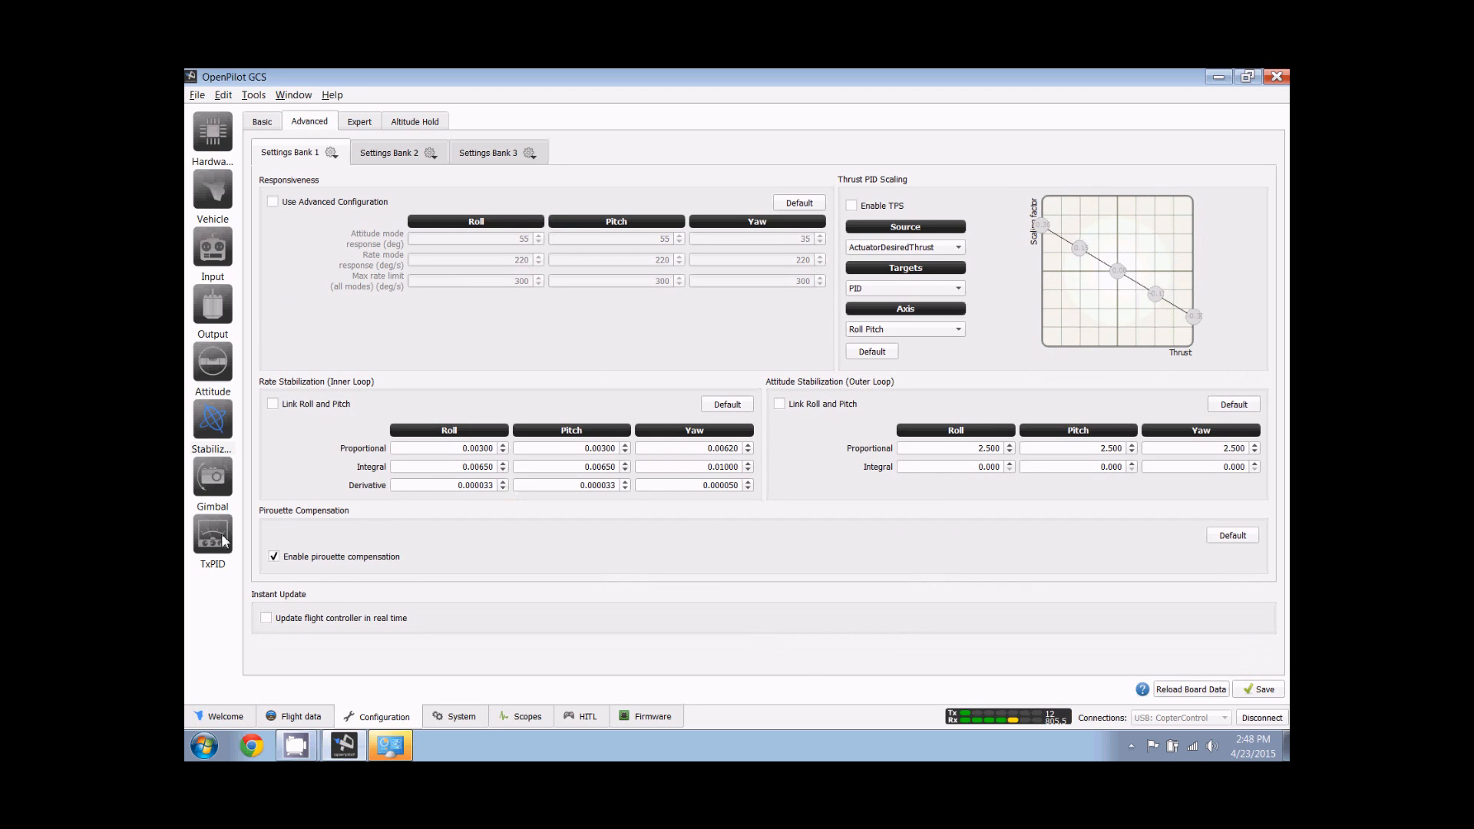
{"action": "left_click", "coordinate": [496, 467]}
{"action": "key", "text": "BackSpace"}
{"action": "key", "text": "BackSpace"}
{"action": "key", "text": "BackSpace"}
{"action": "type", "text": "0000"}
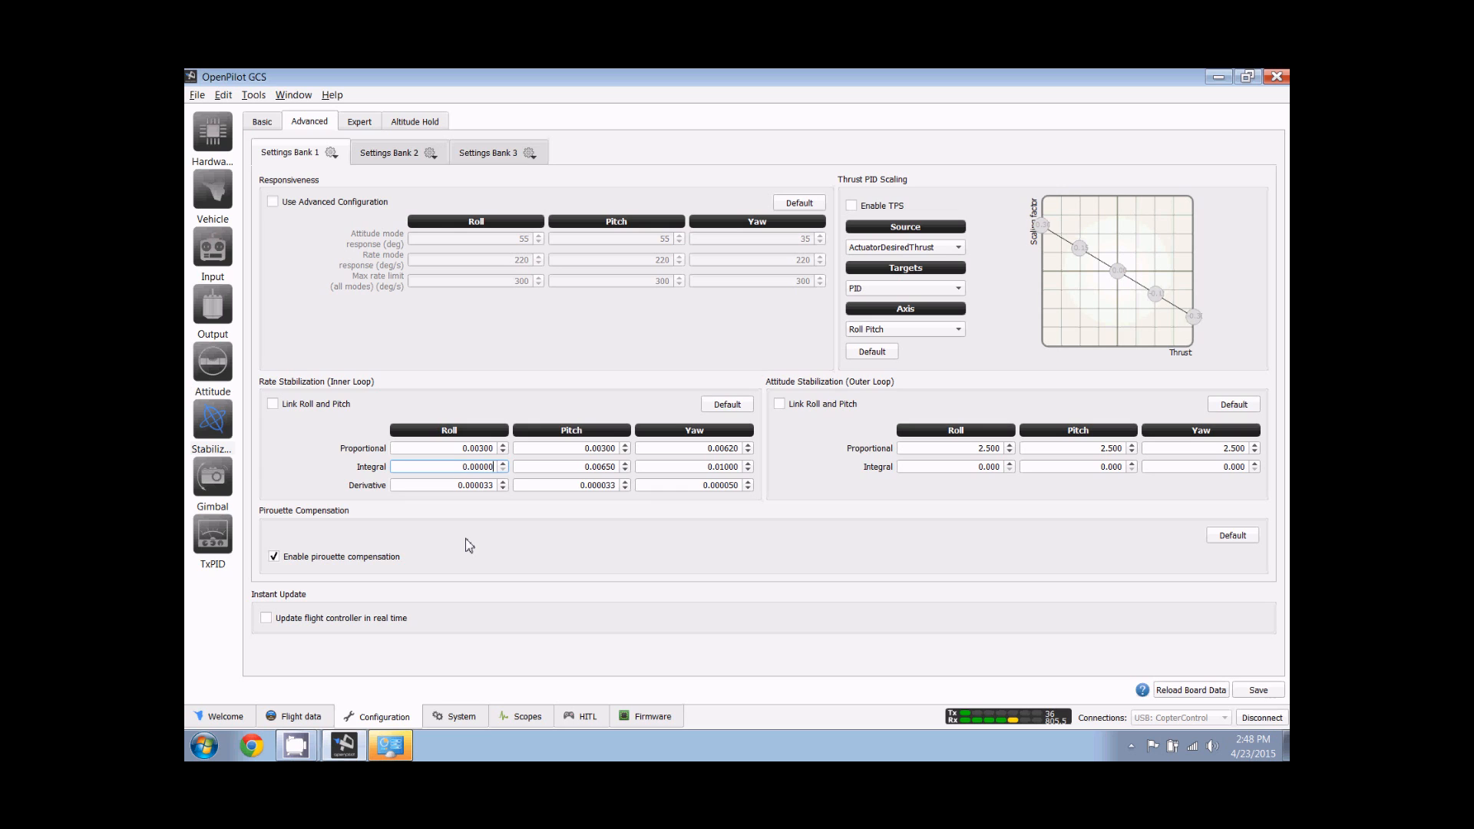
{"action": "left_click", "coordinate": [496, 487]}
{"action": "key", "text": "BackSpace"}
{"action": "left_click", "coordinate": [618, 468]}
{"action": "left_click", "coordinate": [612, 485]}
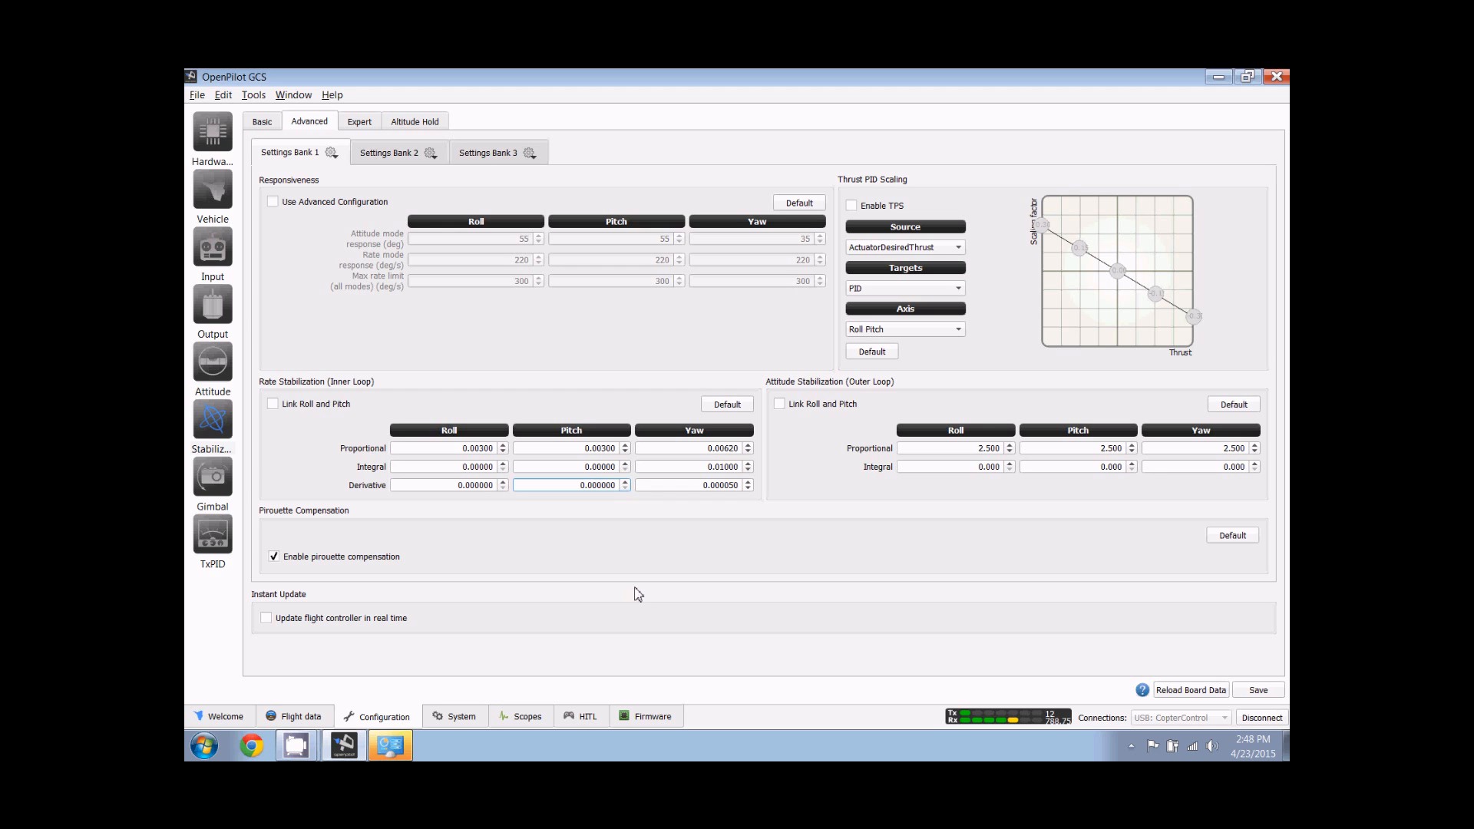
{"action": "left_click", "coordinate": [1263, 691]}
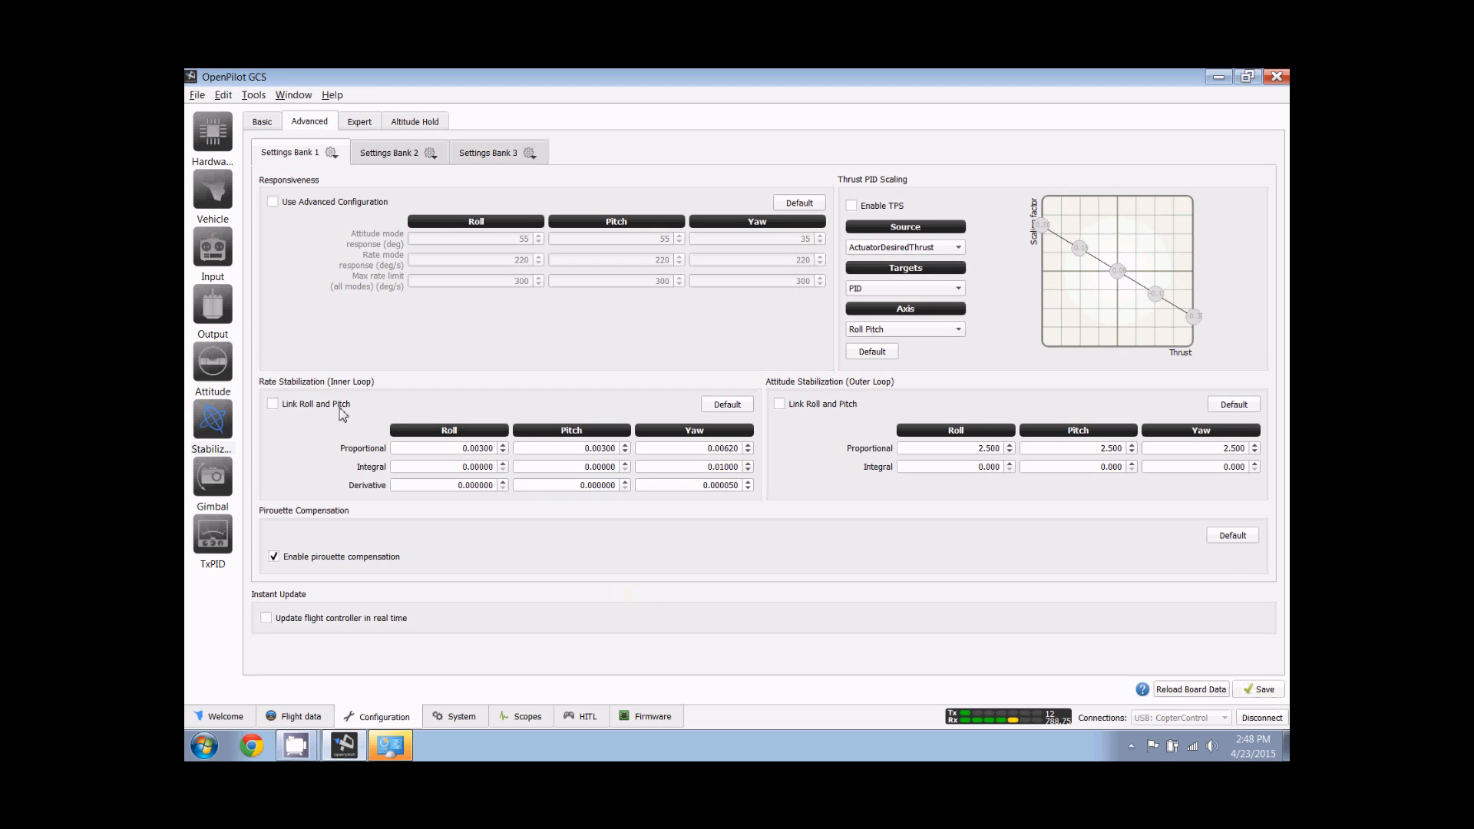
- Enable the TxPID module, save it, and disconnect and reconnect the board
{"action": "left_click", "coordinate": [220, 532]}
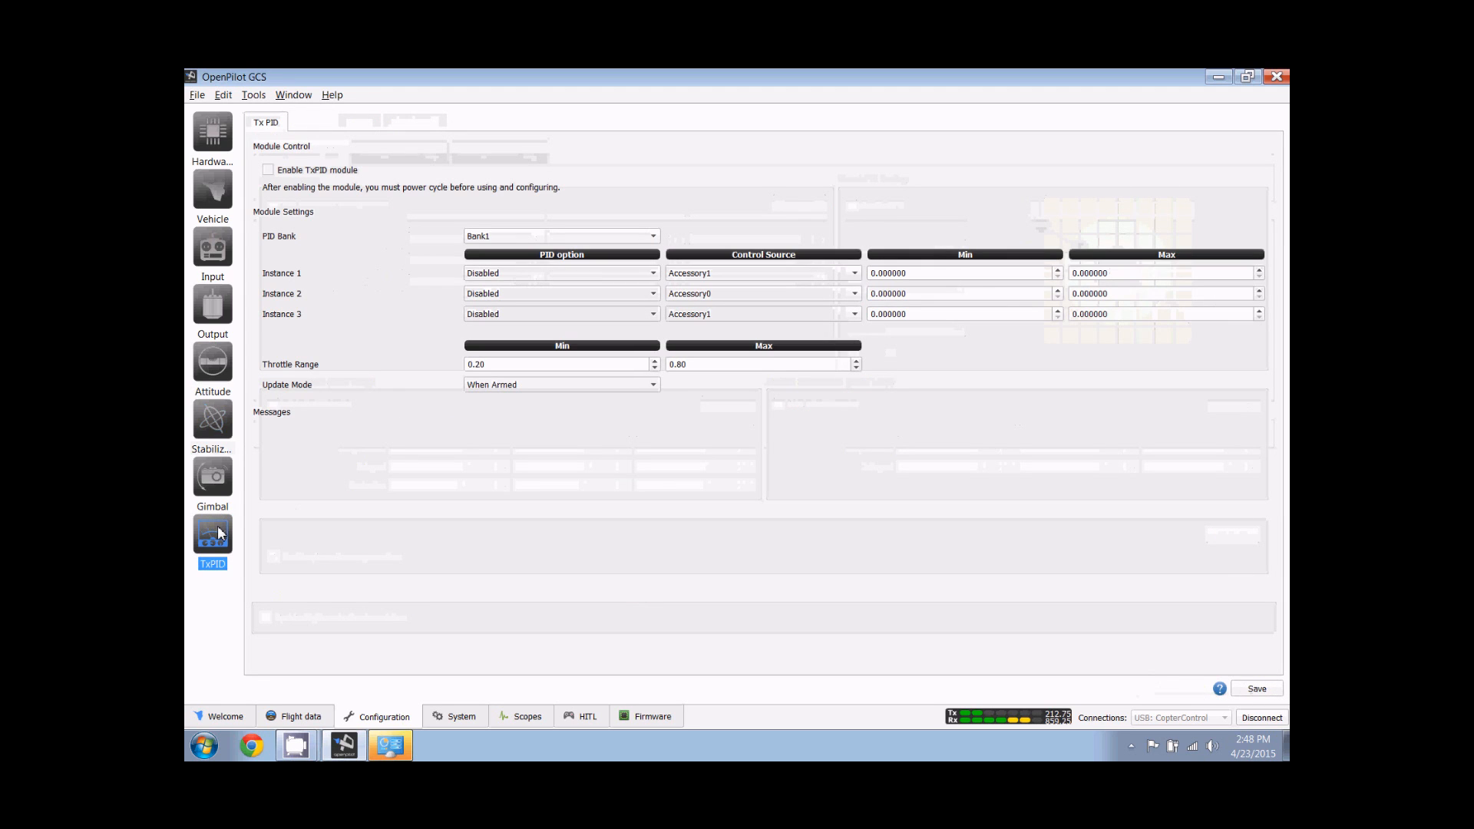
{"action": "left_click", "coordinate": [268, 171]}
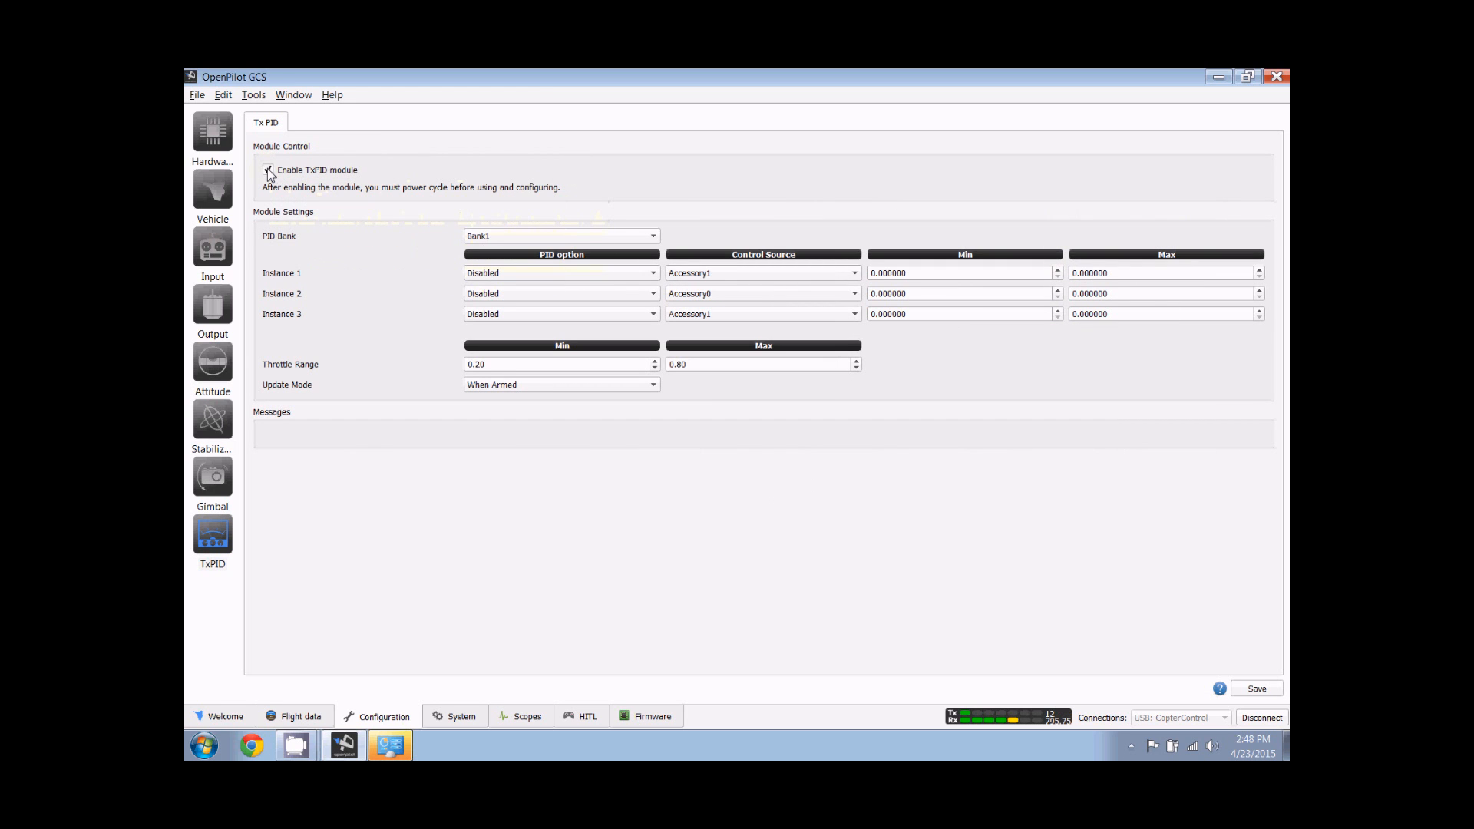
{"action": "left_click", "coordinate": [1257, 690]}
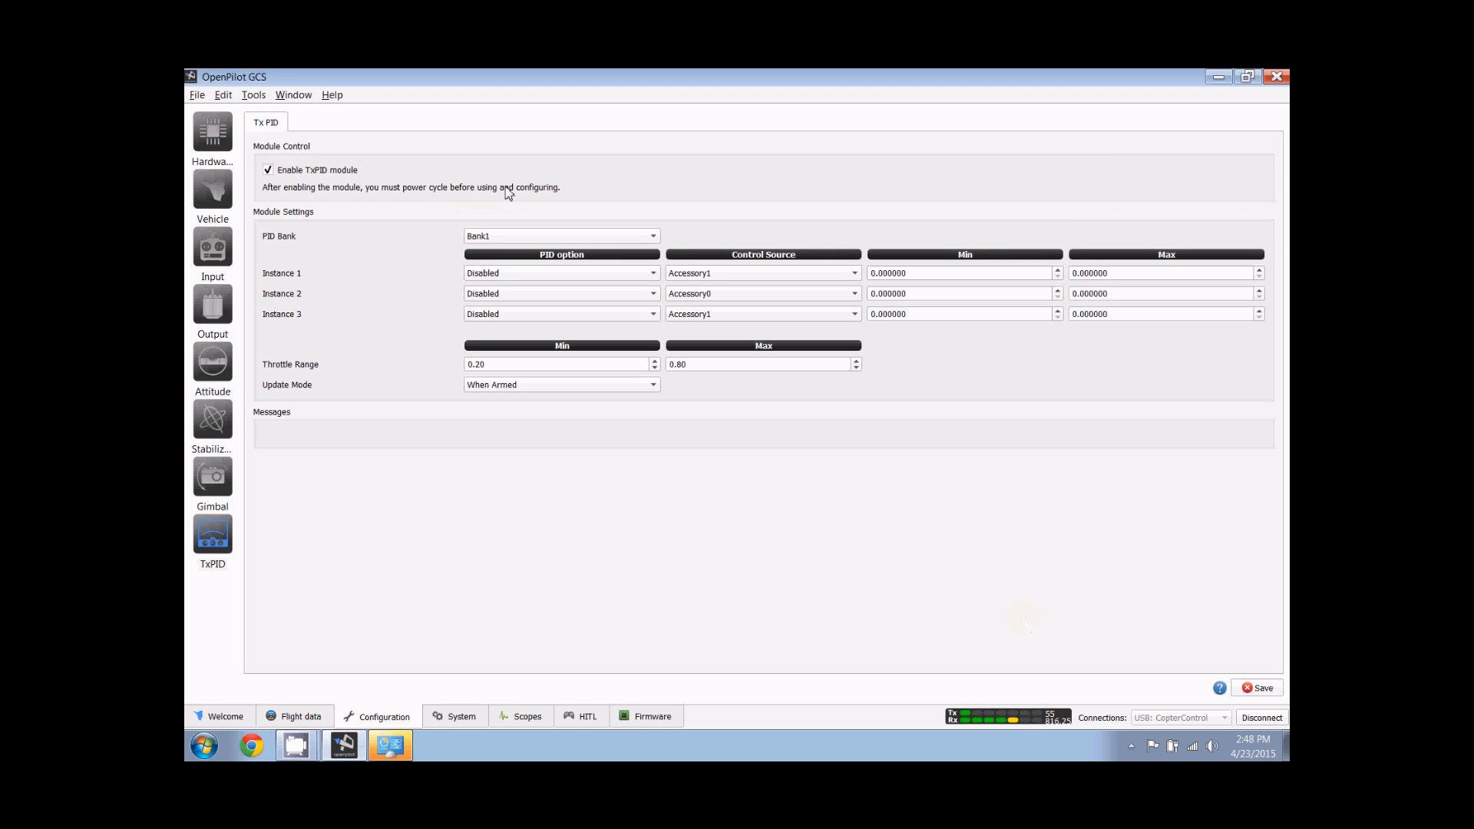
{"action": "left_click", "coordinate": [1263, 719]}
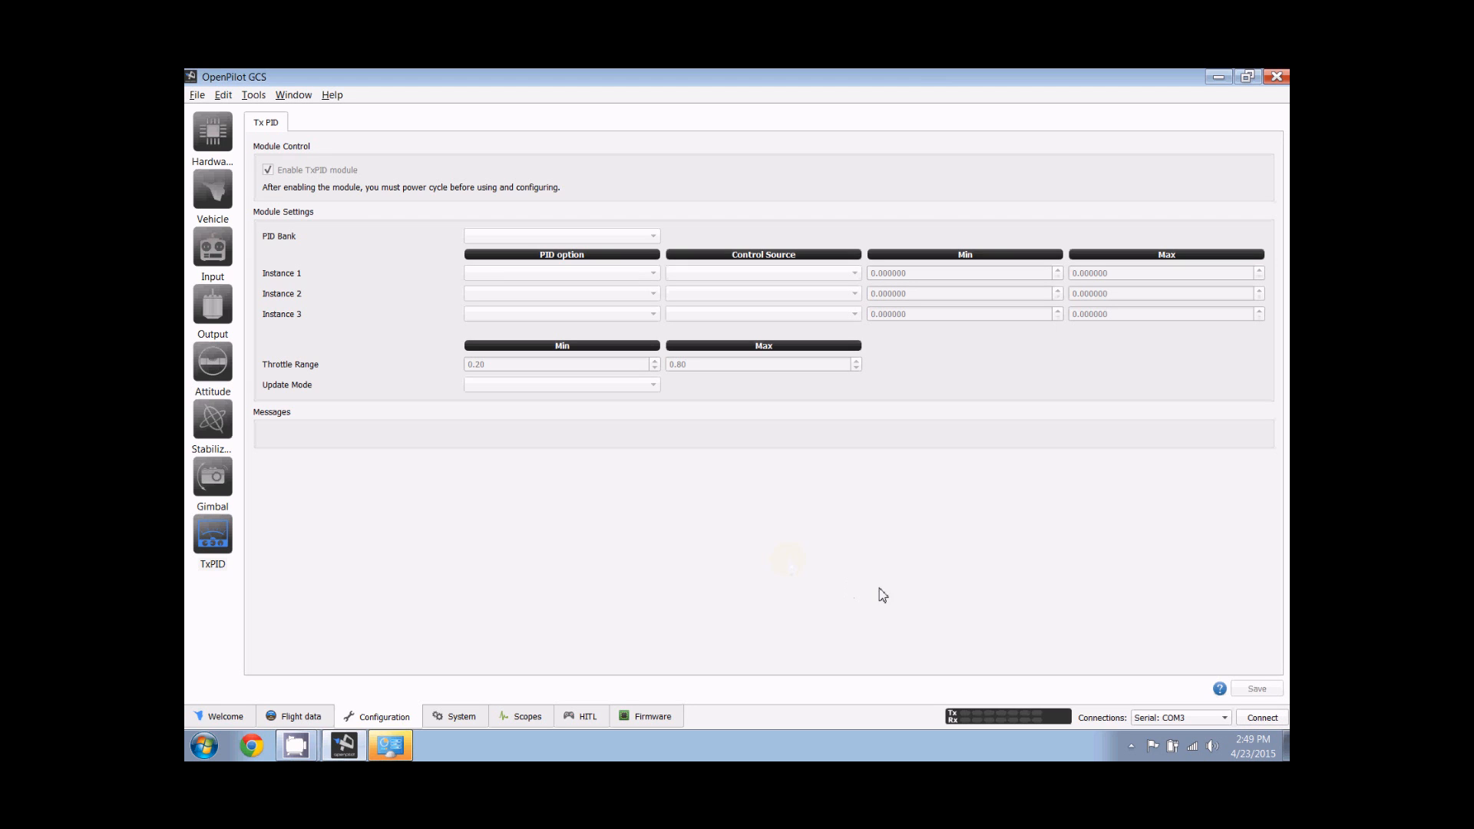
{"action": "left_click", "coordinate": [1263, 718]}
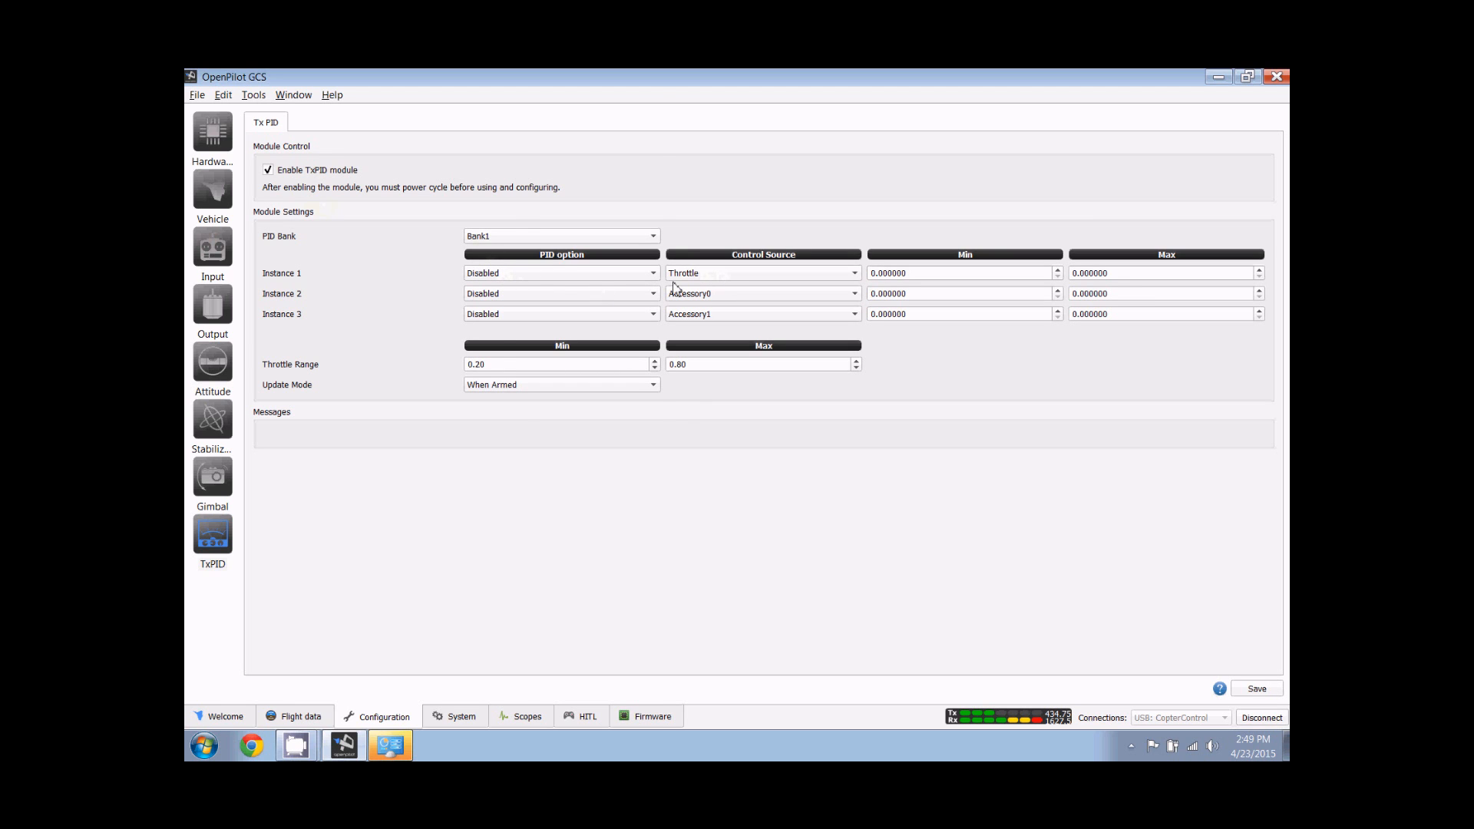
- Set TxPID Instance 1 to the Roll Rate.Kp option with Accessory1 as its control source
{"action": "left_click", "coordinate": [636, 277]}
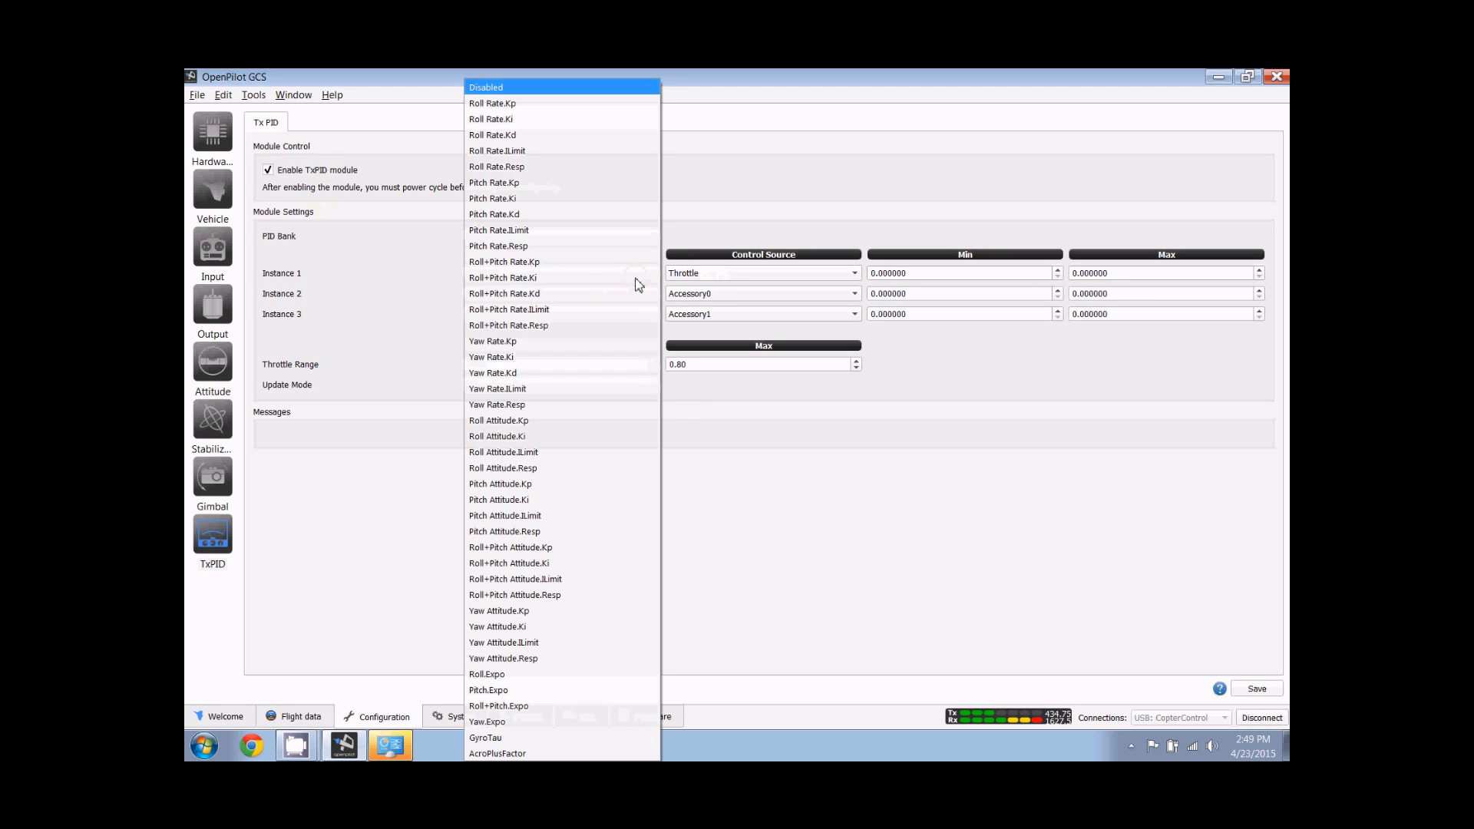
{"action": "left_click", "coordinate": [516, 88]}
{"action": "left_click", "coordinate": [765, 280]}
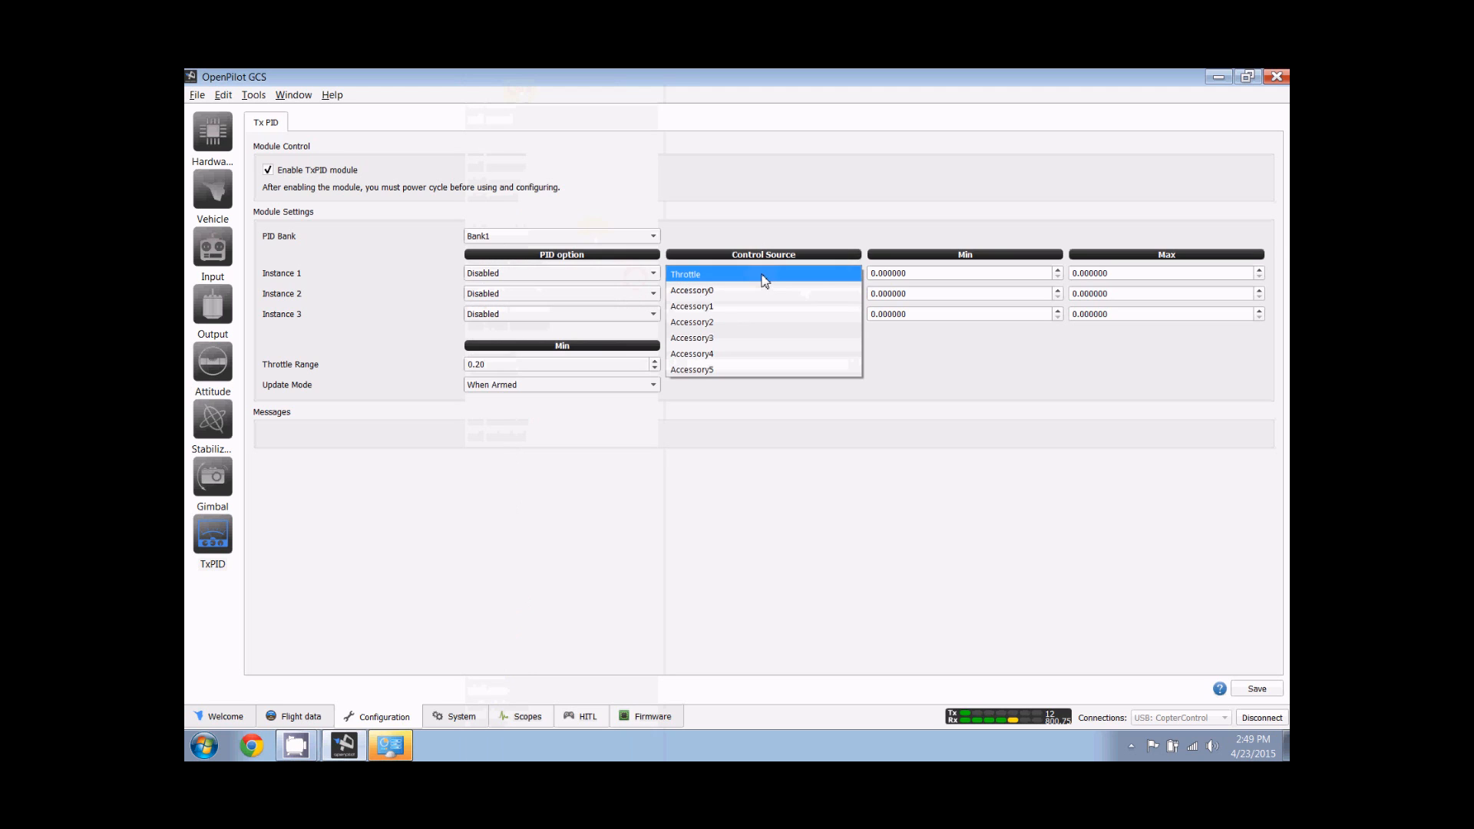
{"action": "left_click", "coordinate": [729, 307]}
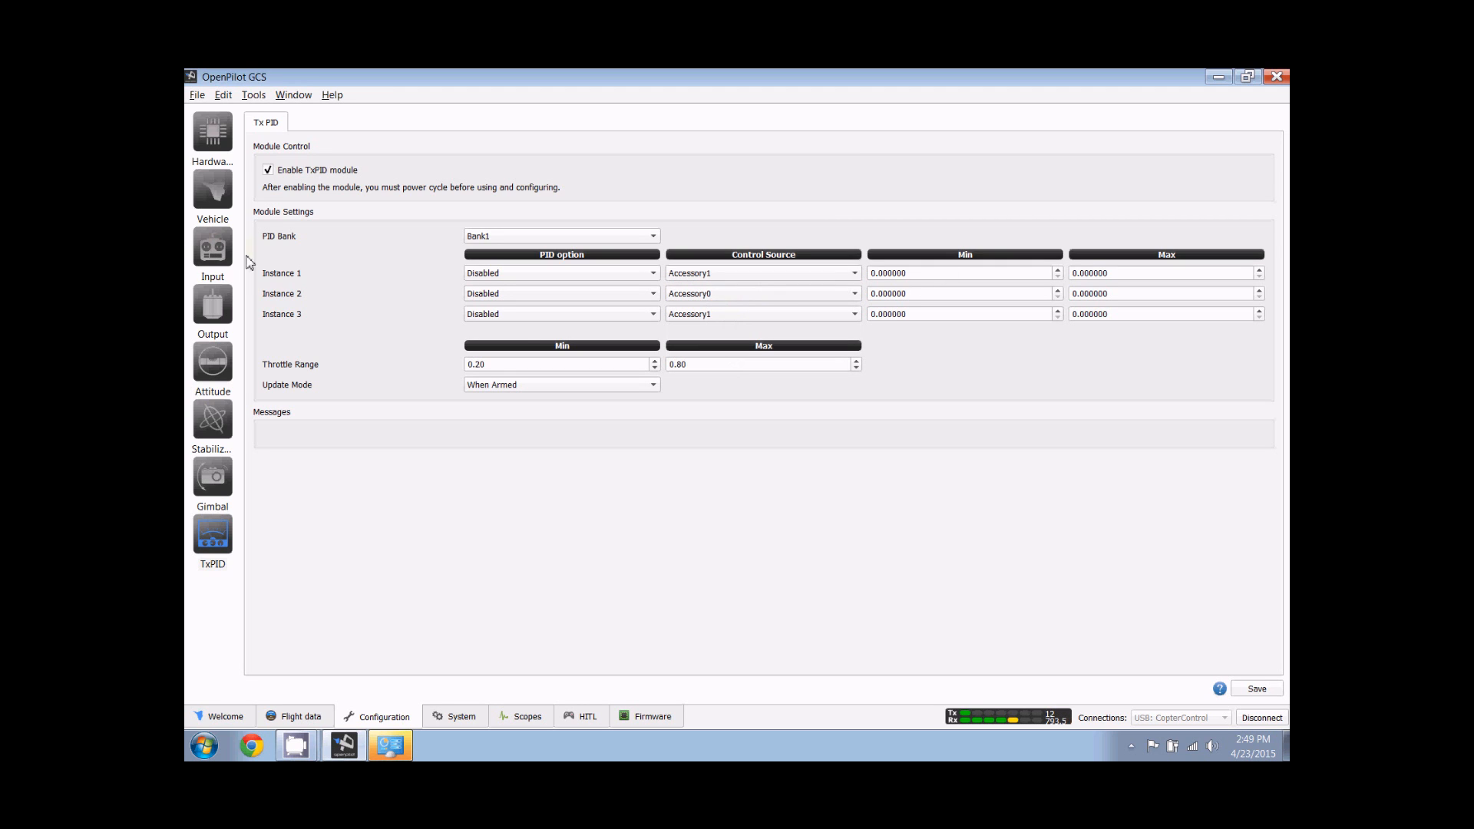
{"action": "left_click", "coordinate": [624, 275]}
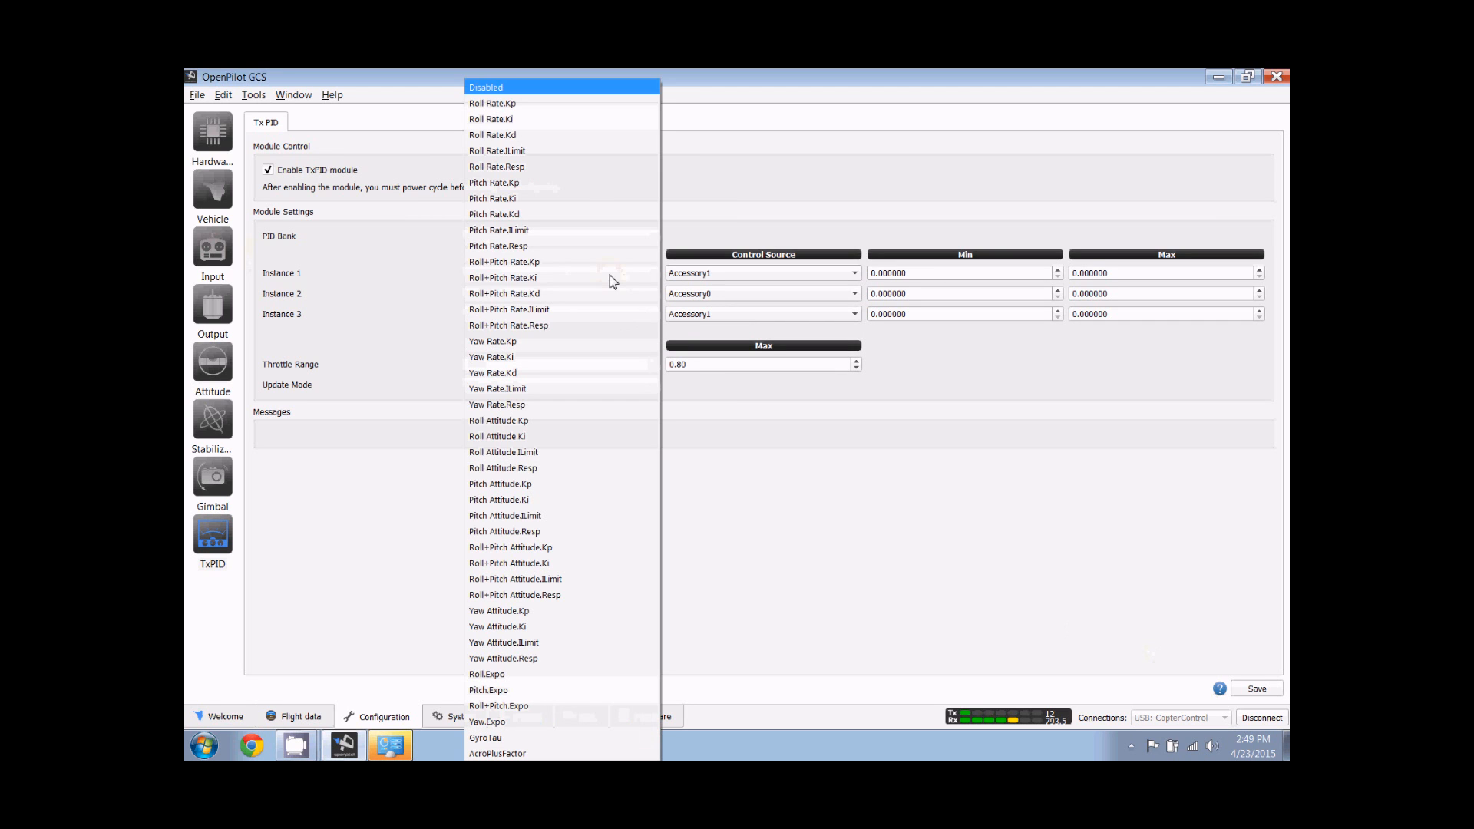
{"action": "left_click", "coordinate": [525, 105]}
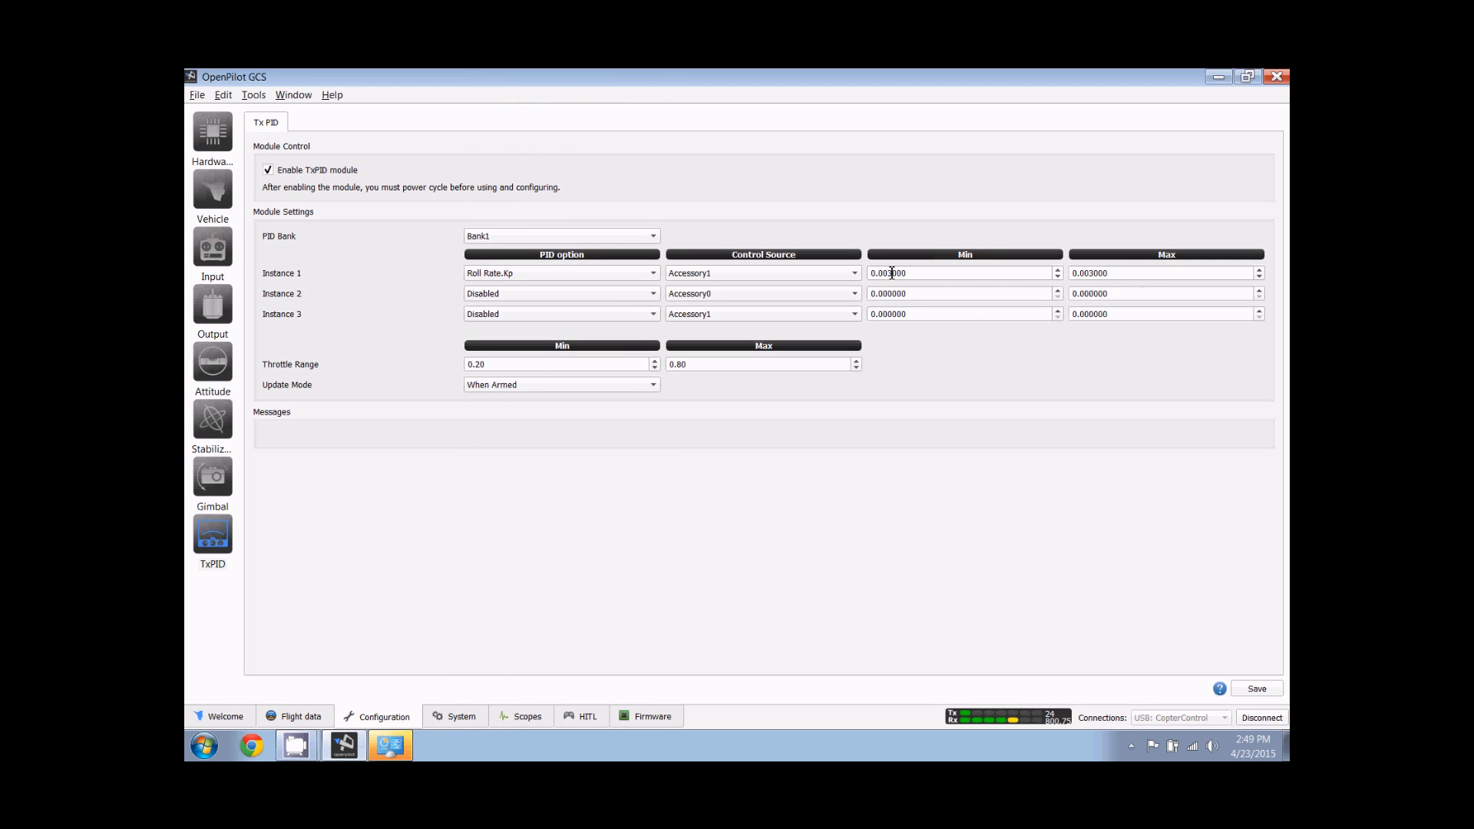
- Set the maximum of TxPID Instance 1 to 0.020000 and save the TxPID settings
{"action": "left_click", "coordinate": [1123, 275]}
{"action": "key", "text": "Left"}
{"action": "key", "text": "BackSpace"}
{"action": "type", "text": "0"}
{"action": "left_click", "coordinate": [1259, 688]}
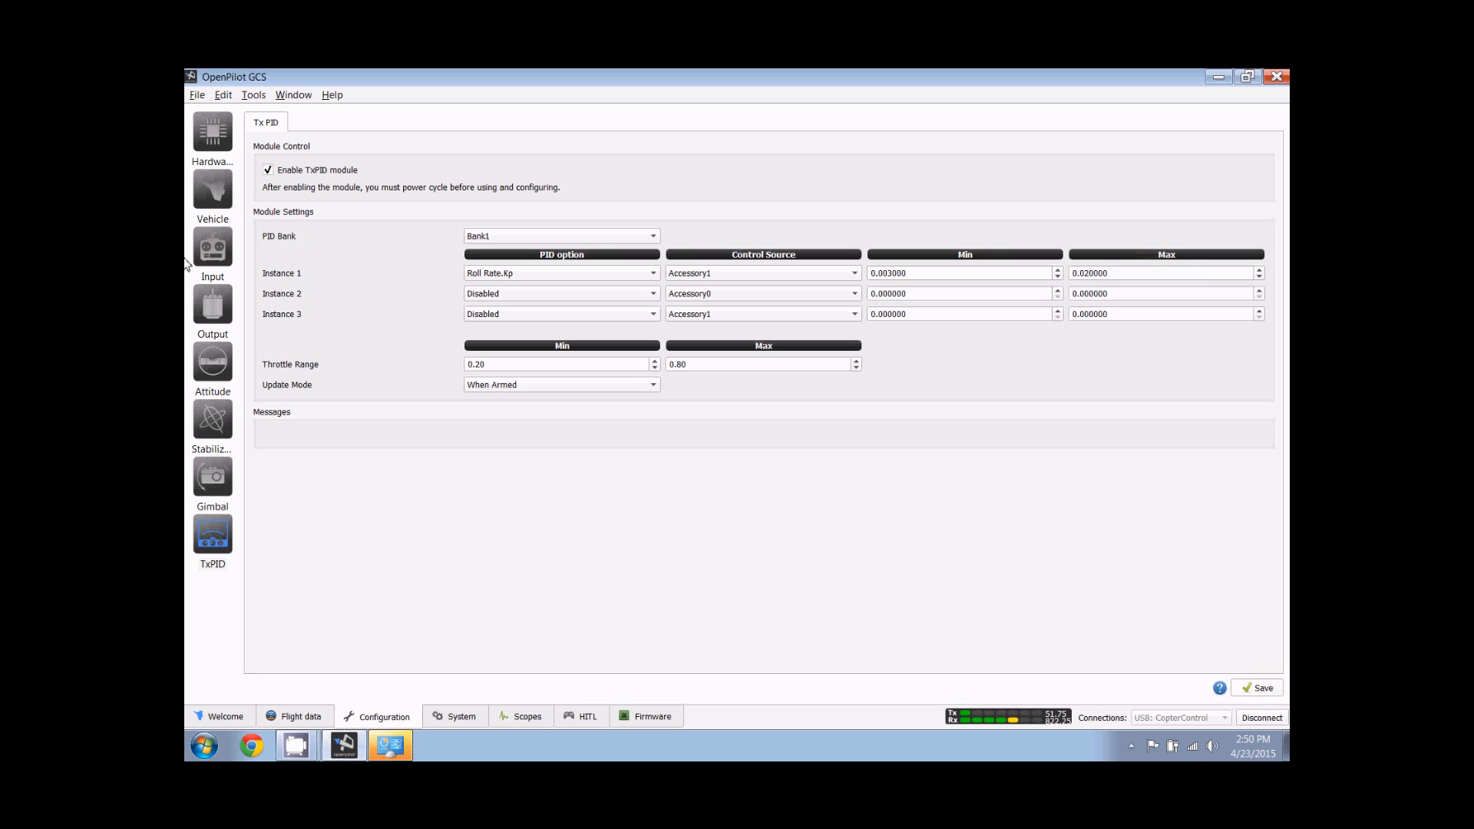
- Bring up the advanced stabilization values, save the transmitter-adjusted roll rate Proportional gain and disconnect the board
{"action": "left_click", "coordinate": [222, 258]}
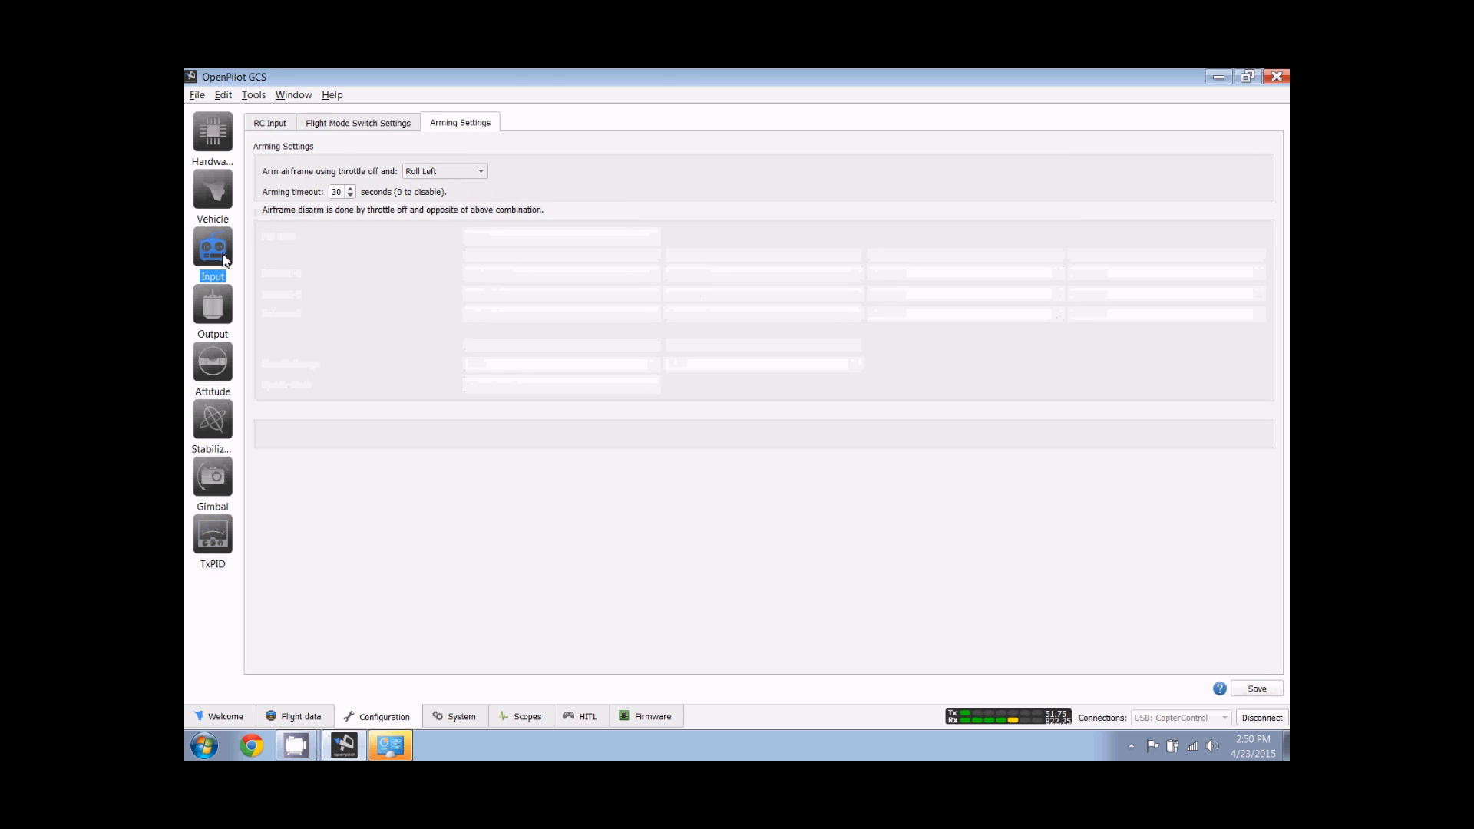
{"action": "left_click", "coordinate": [228, 330]}
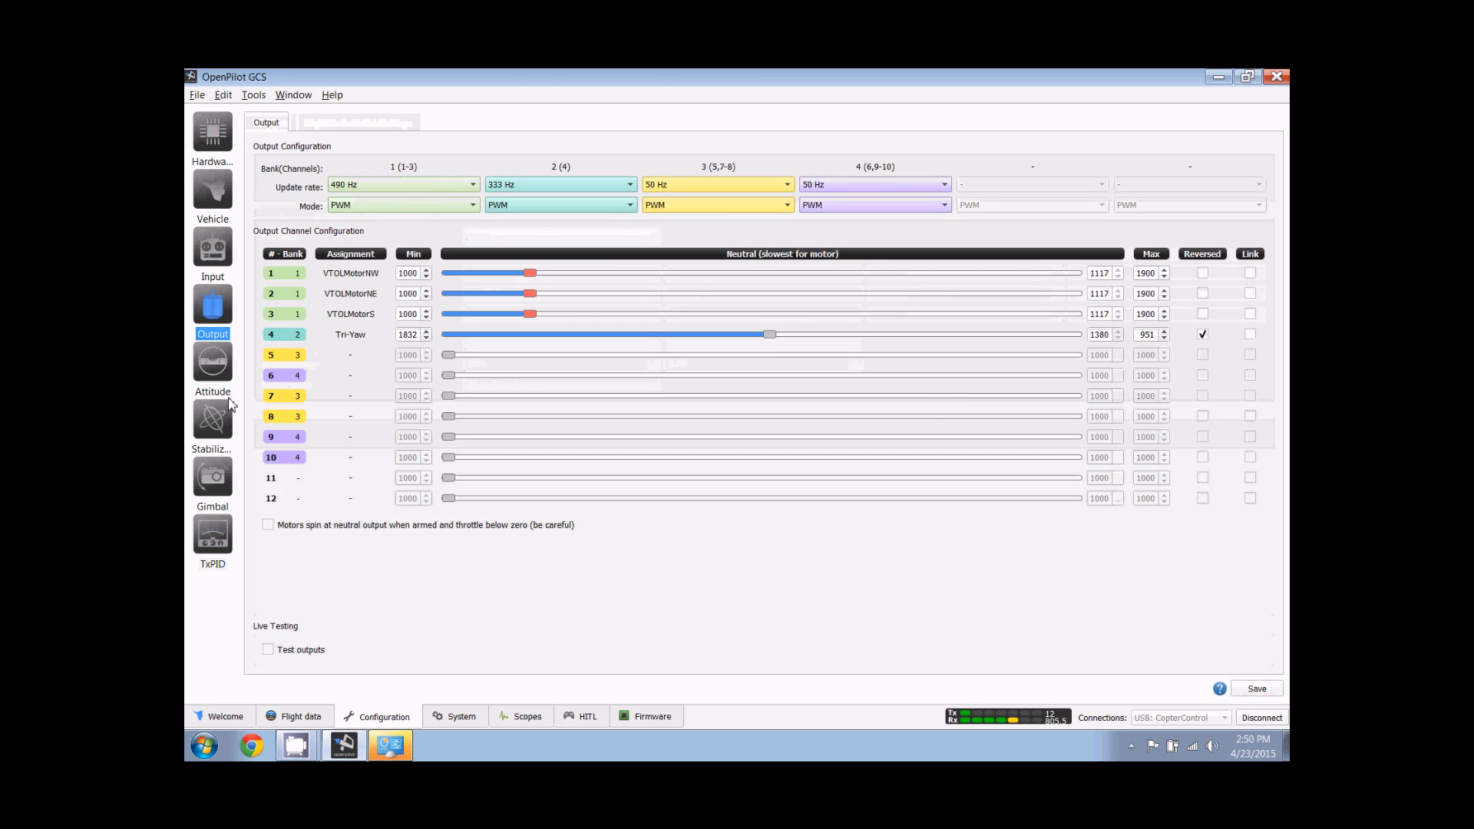
{"action": "left_click", "coordinate": [228, 421]}
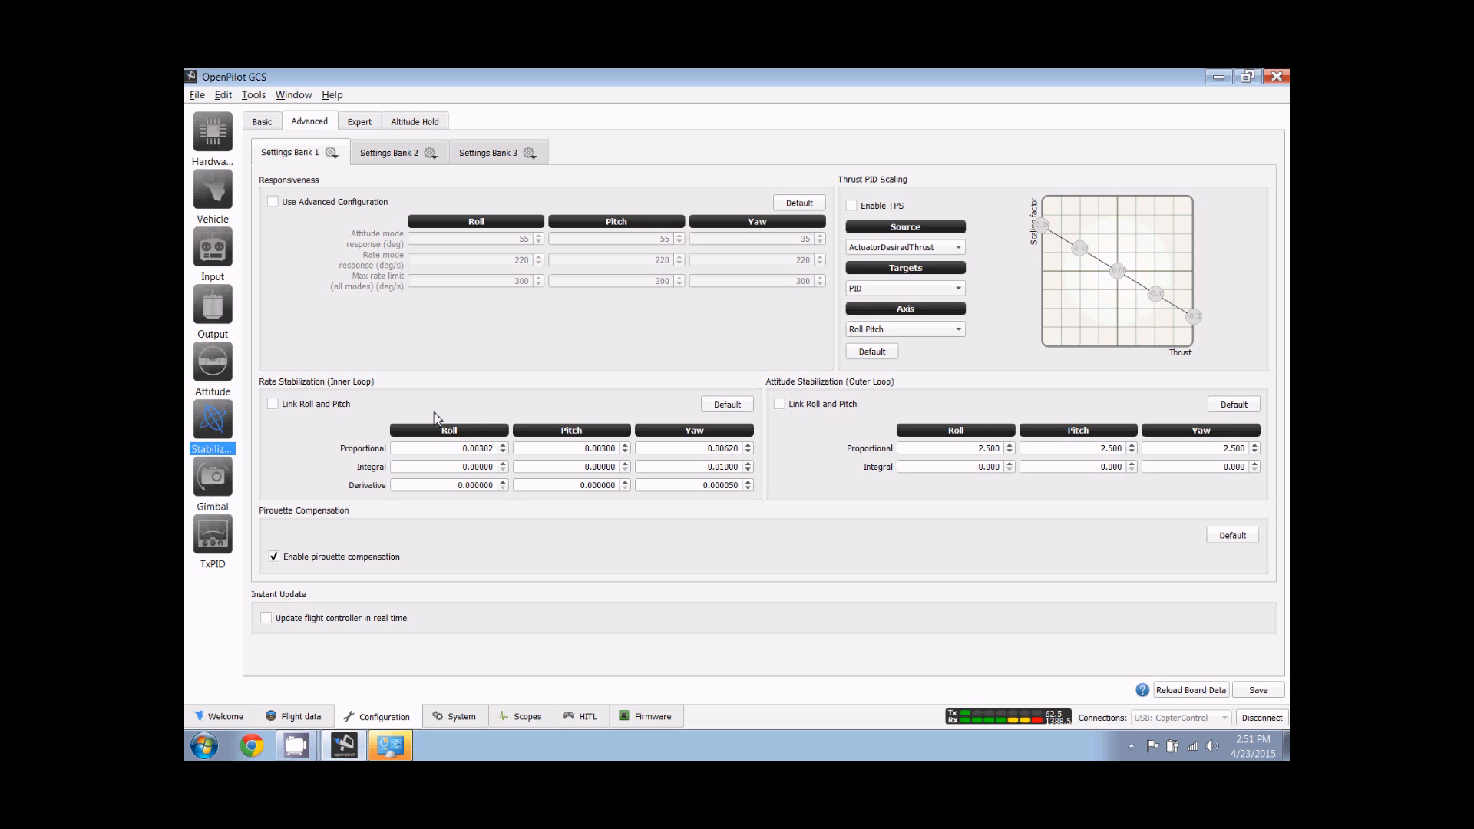
{"action": "left_click", "coordinate": [1272, 693]}
{"action": "left_click", "coordinate": [1272, 722]}
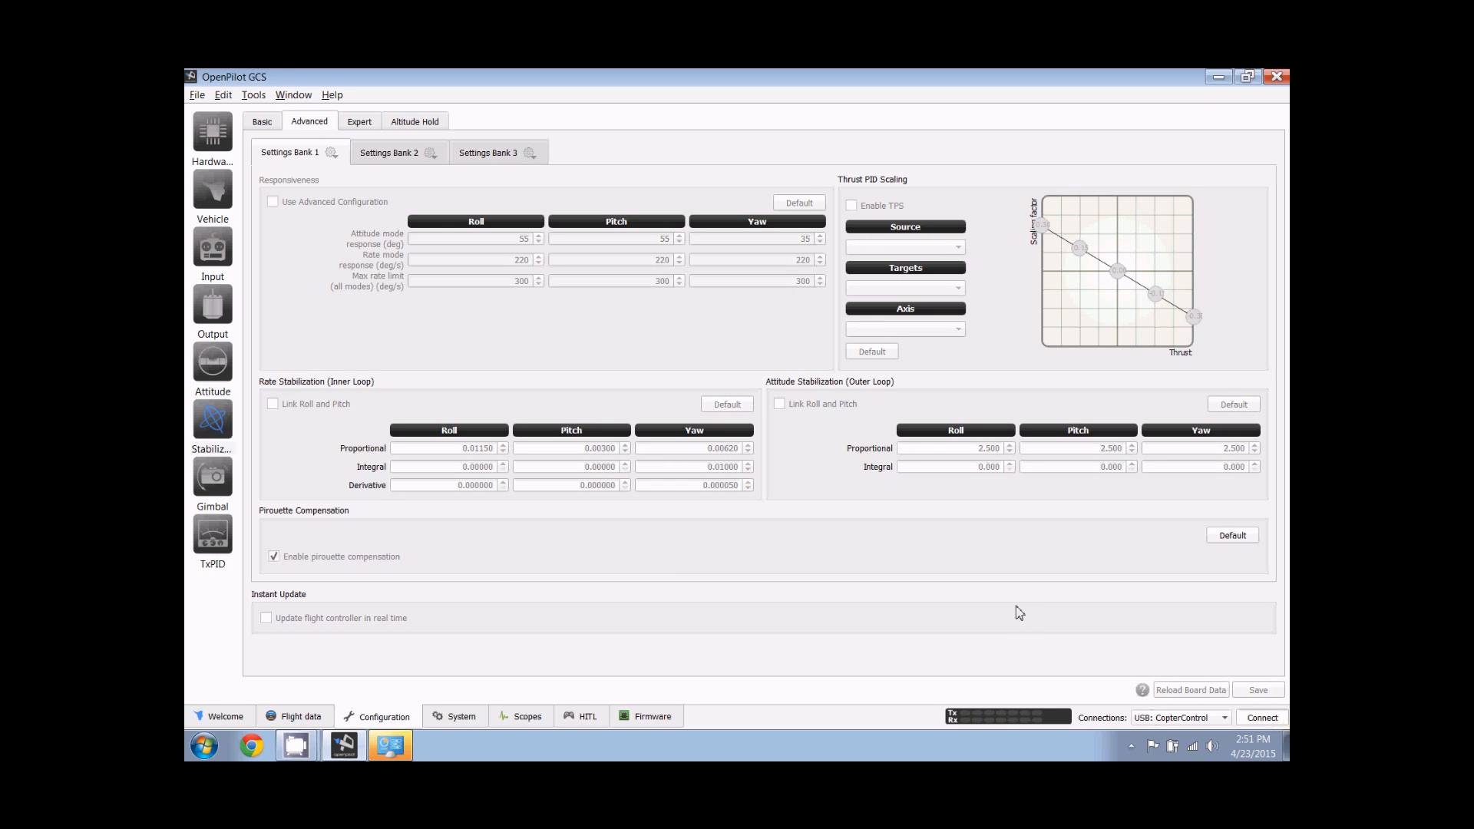
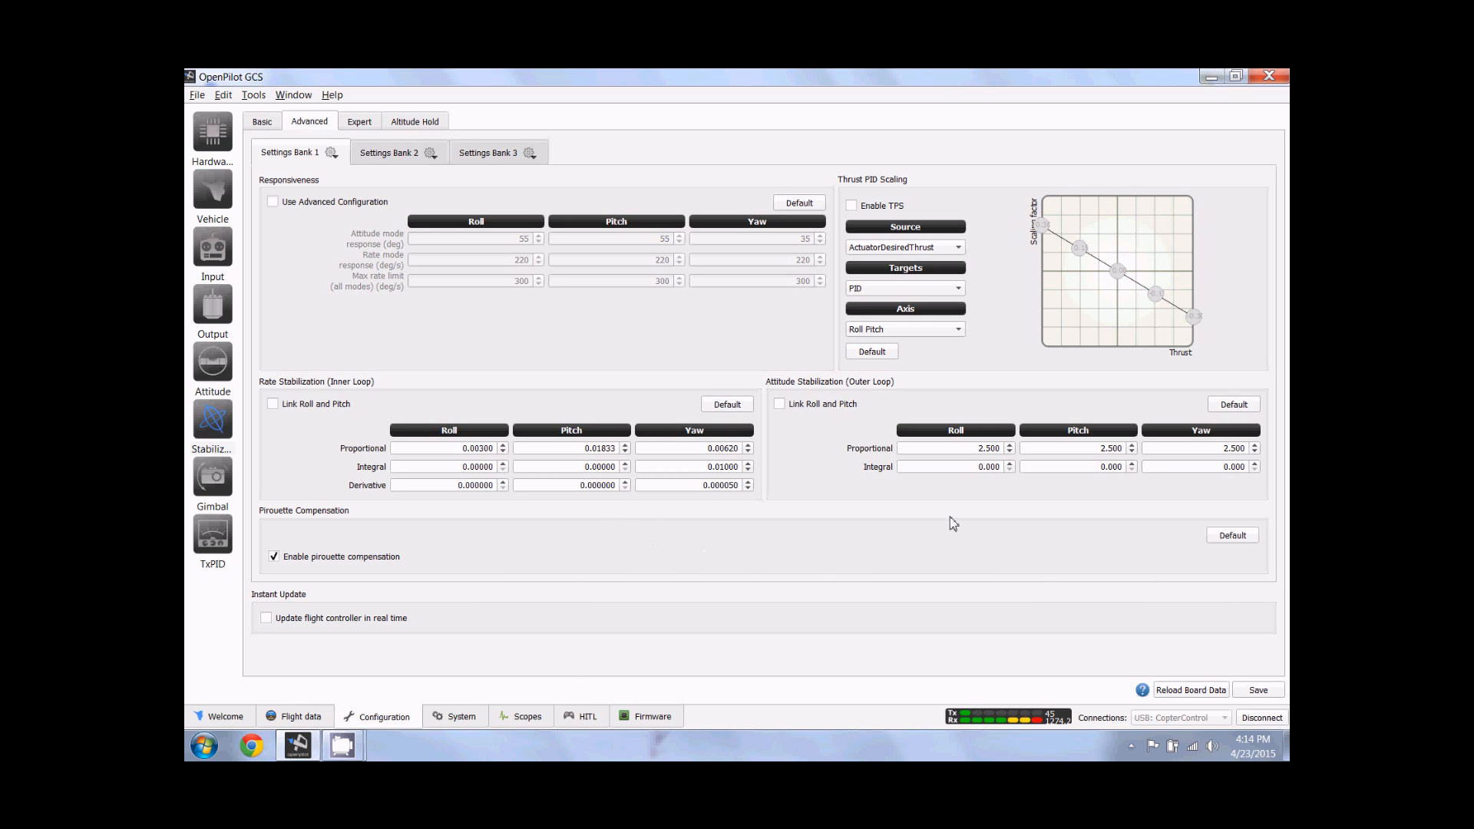
- Disconnect the board, switch to Chrome and review the roll, pitch and yaw PIDs in the OPTune PID Calculator
{"action": "left_click", "coordinate": [1262, 717]}
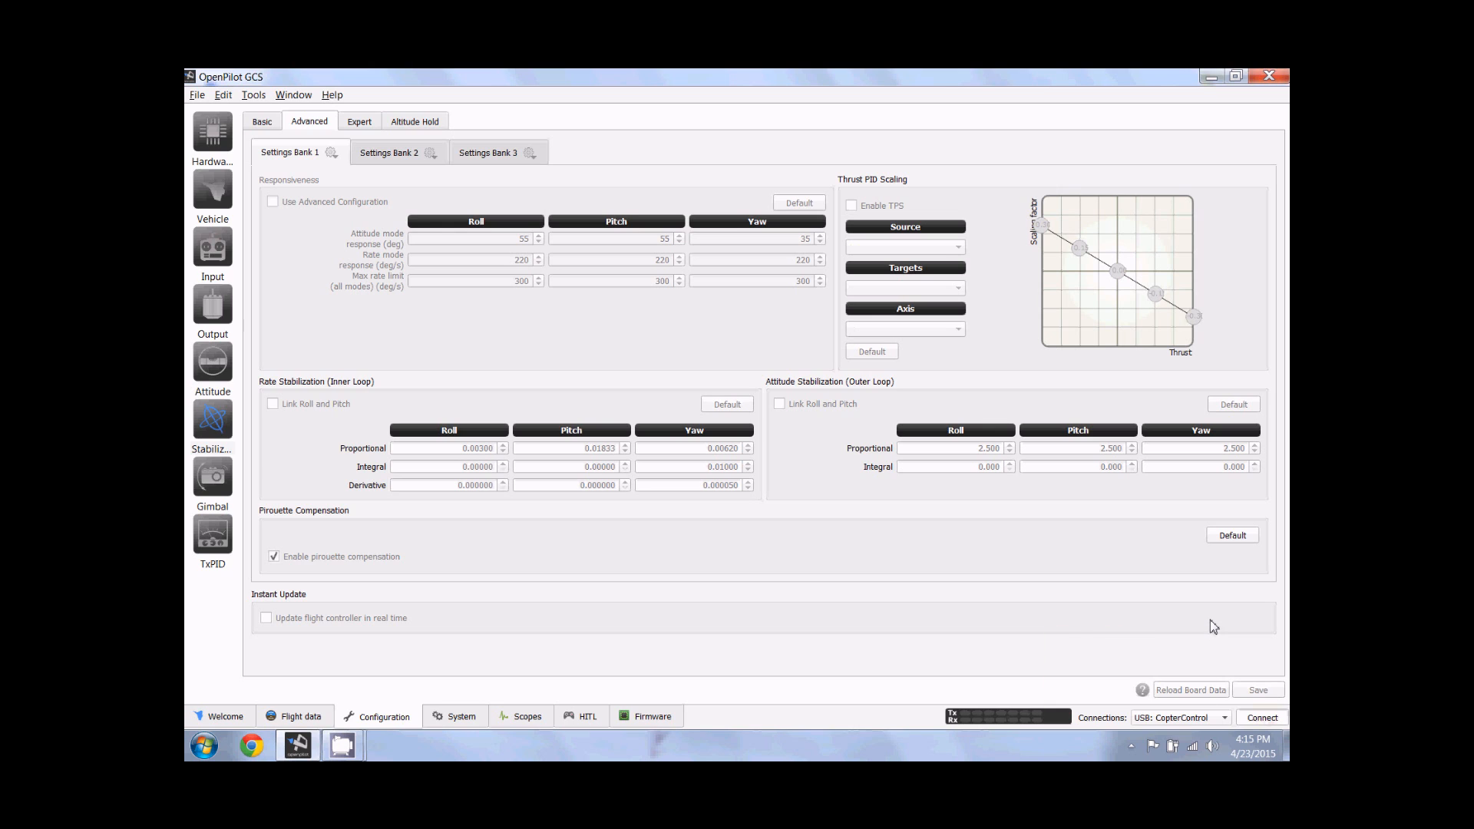
{"action": "mouse_move", "coordinate": [1210, 619]}
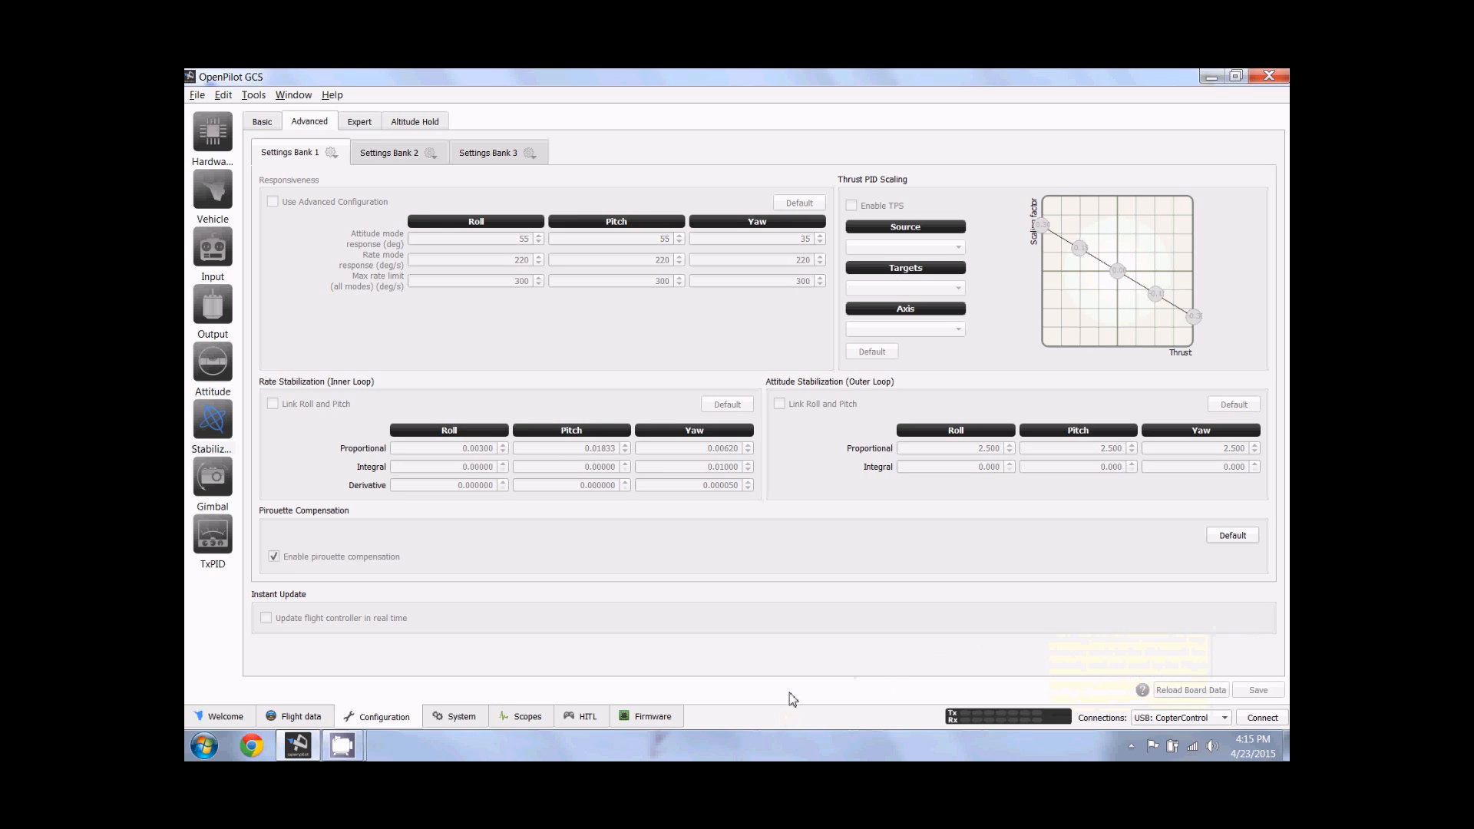
{"action": "left_click", "coordinate": [253, 746]}
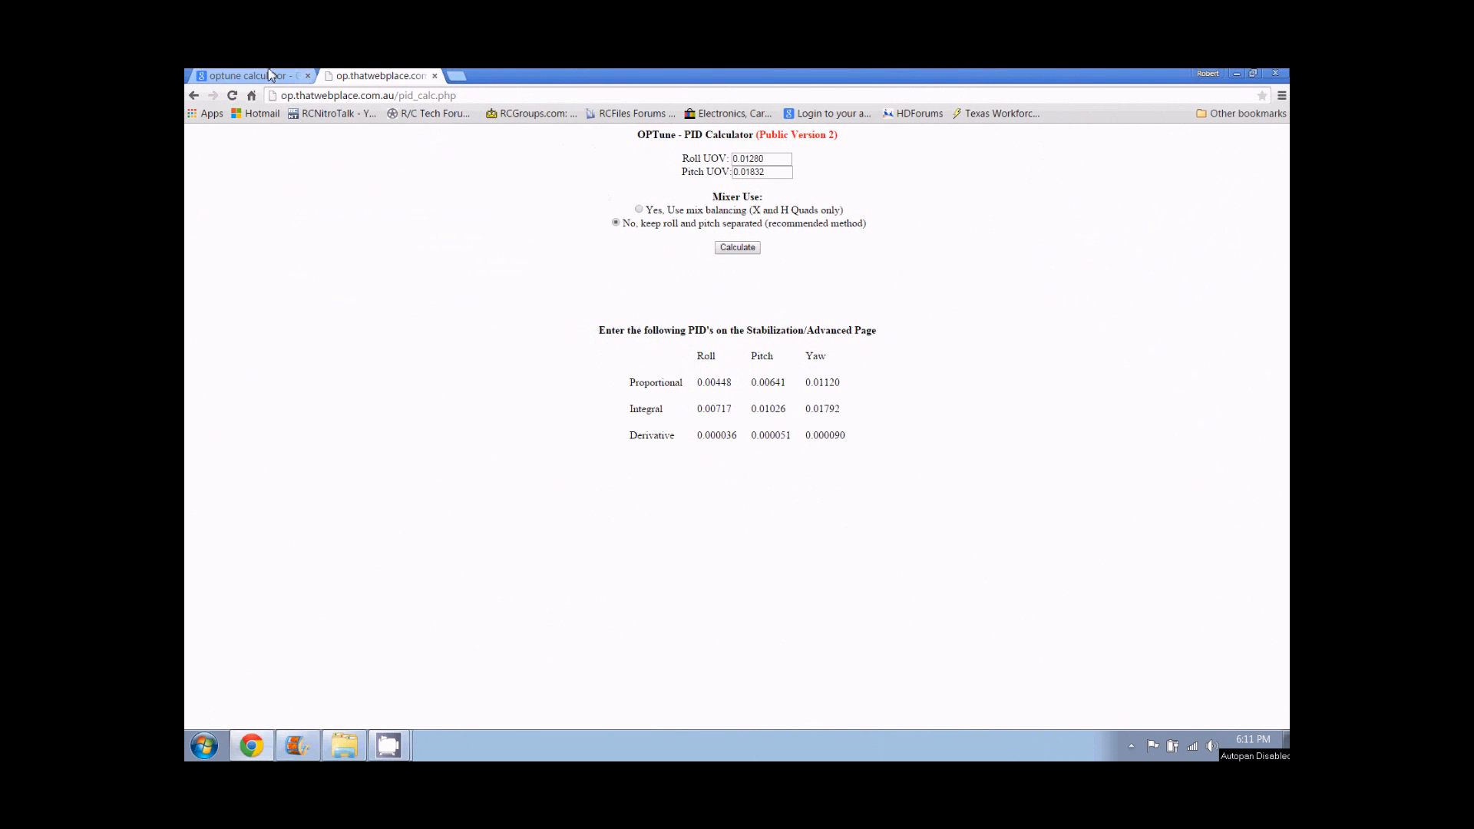
{"action": "left_click", "coordinate": [274, 75]}
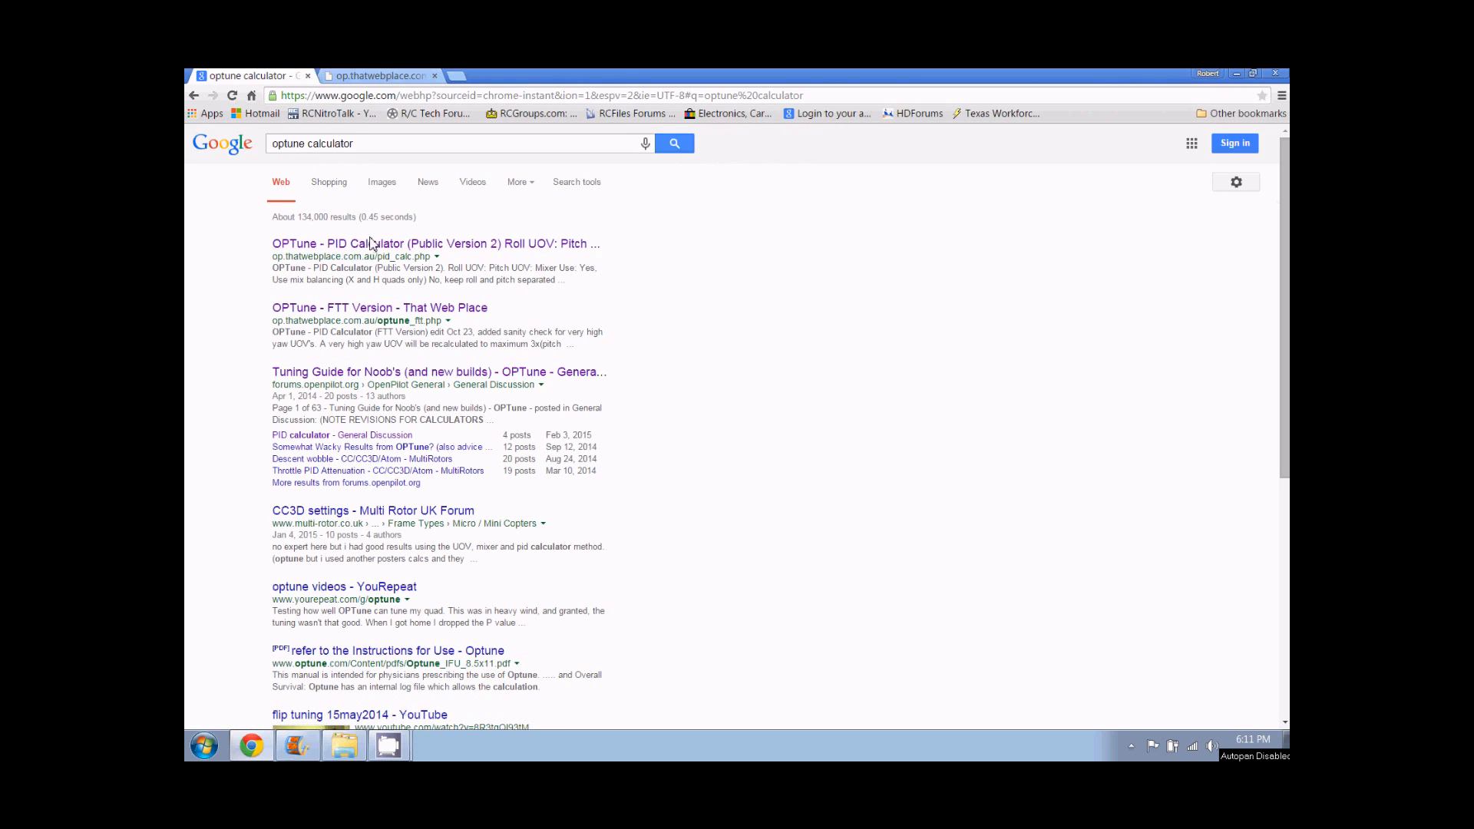
{"action": "left_click", "coordinate": [376, 76]}
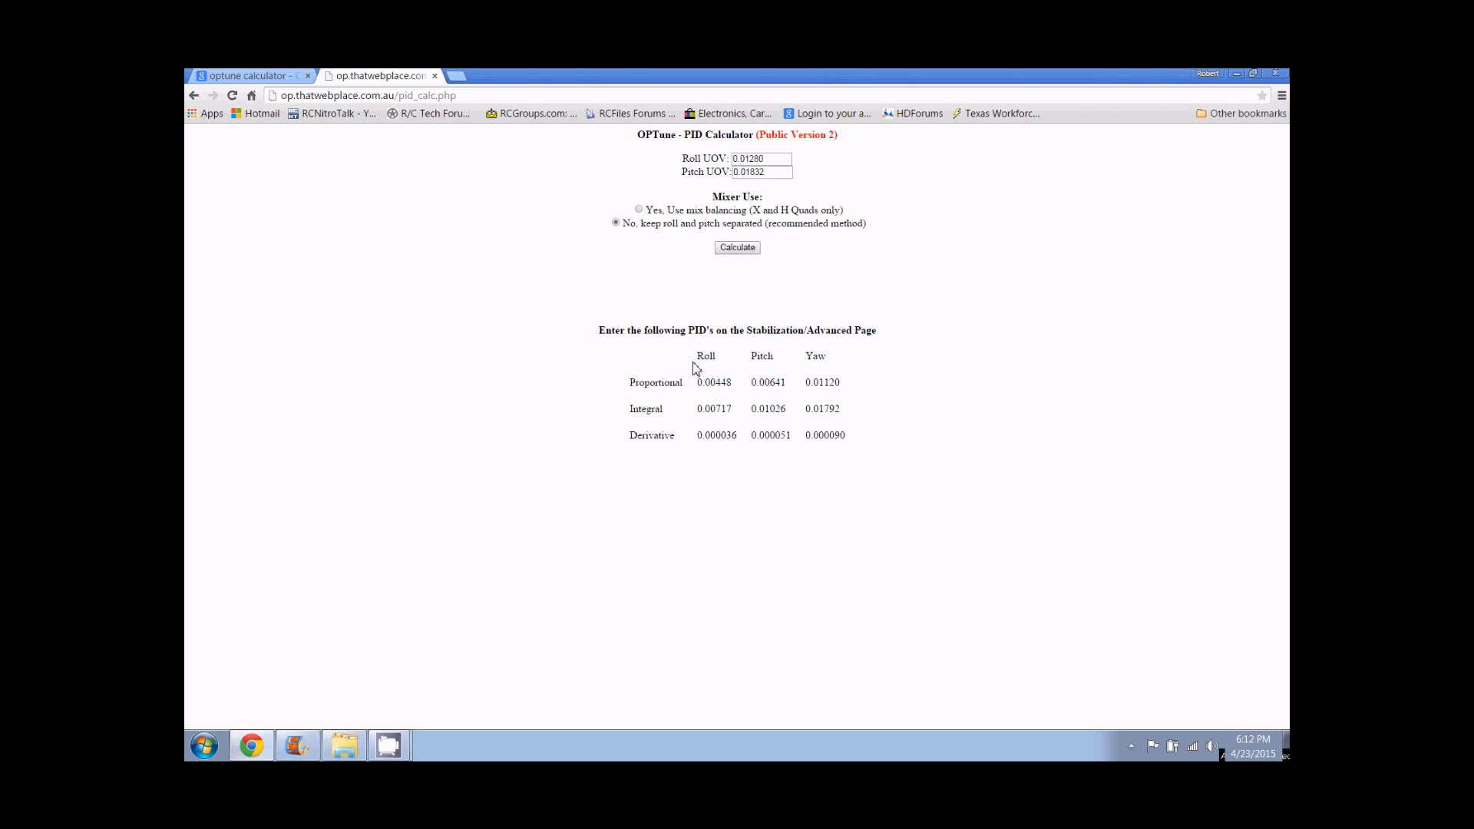
{"action": "left_click_drag", "start_coordinate": [696, 356], "coordinate": [849, 435]}
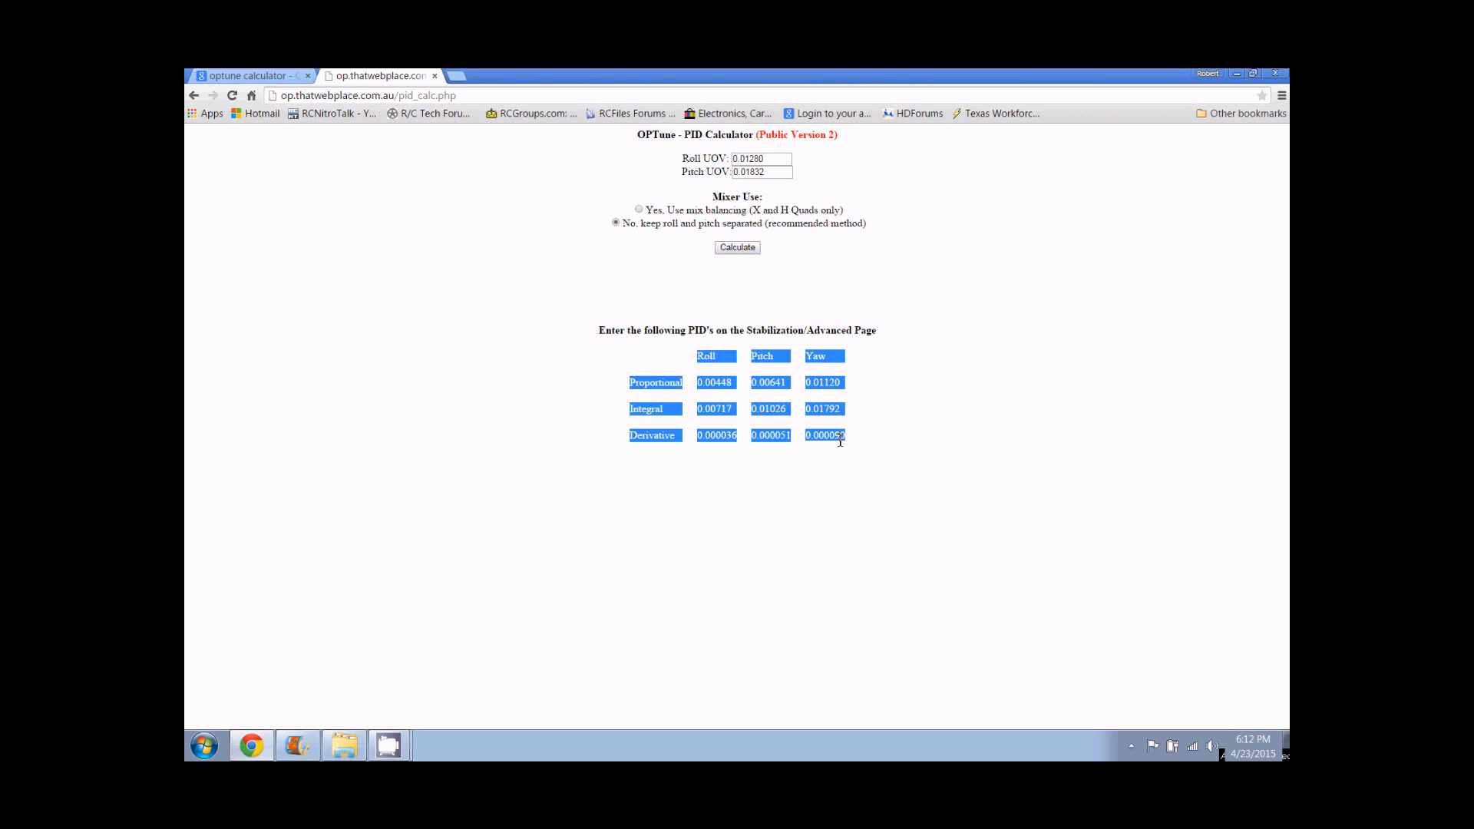
{"action": "left_click", "coordinate": [880, 388]}
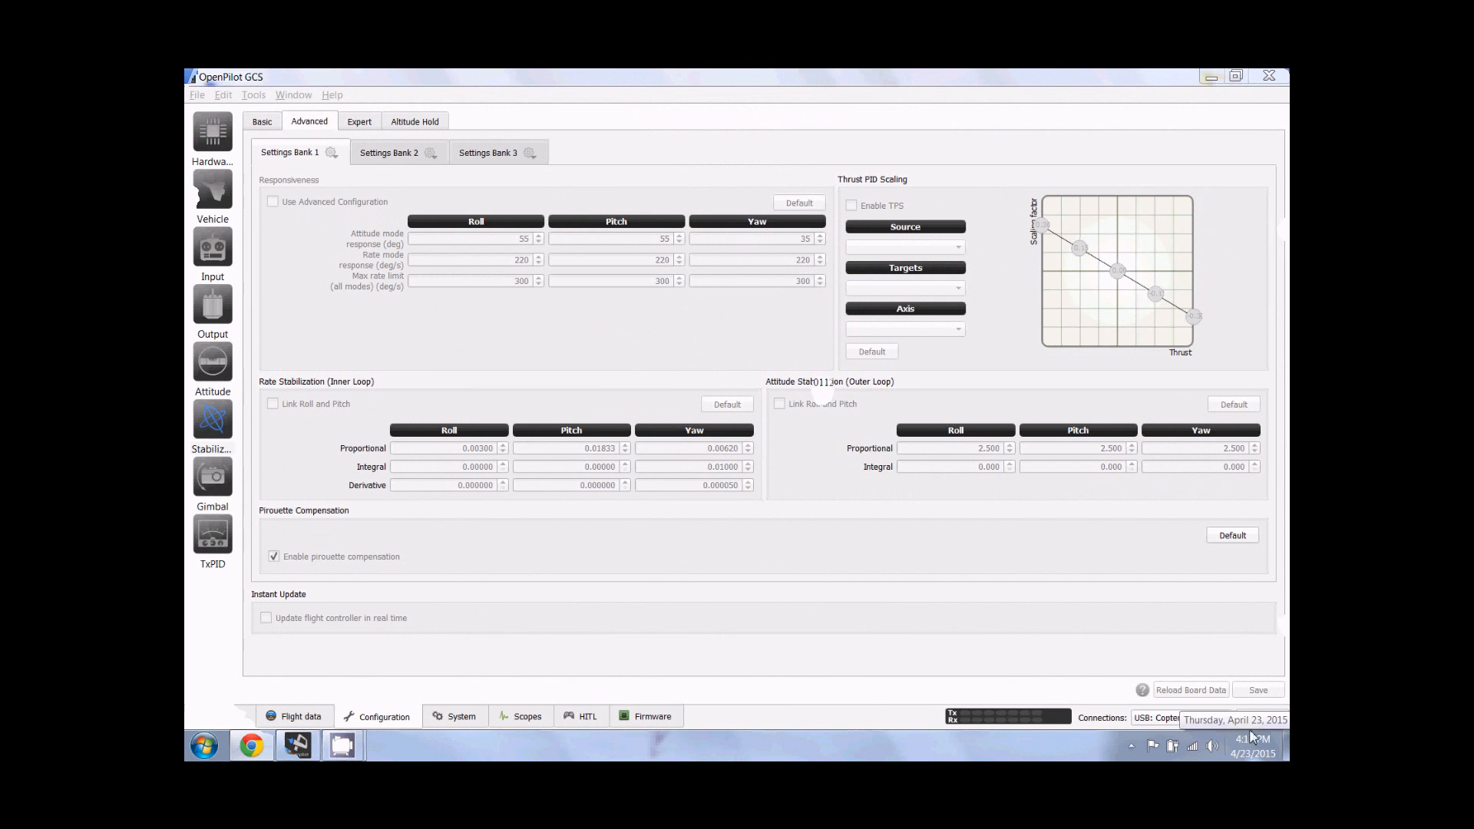
- Connect the board and set the inner-loop rate stabilization Proportional value for roll to 0.00448 in Settings Bank 1
{"action": "left_click", "coordinate": [1279, 725]}
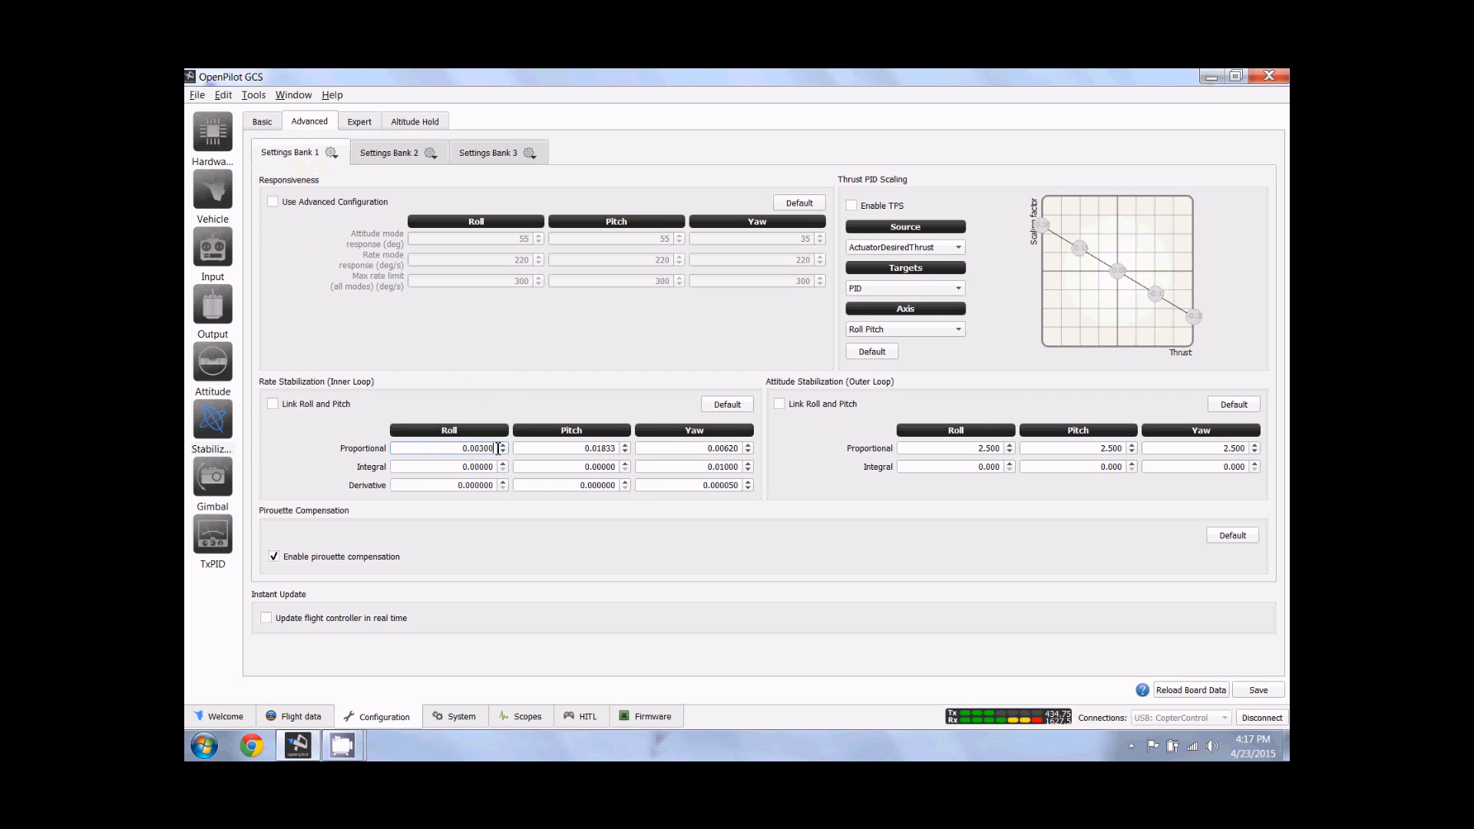
{"action": "key", "text": "BackSpace"}
{"action": "key", "text": "BackSpace"}
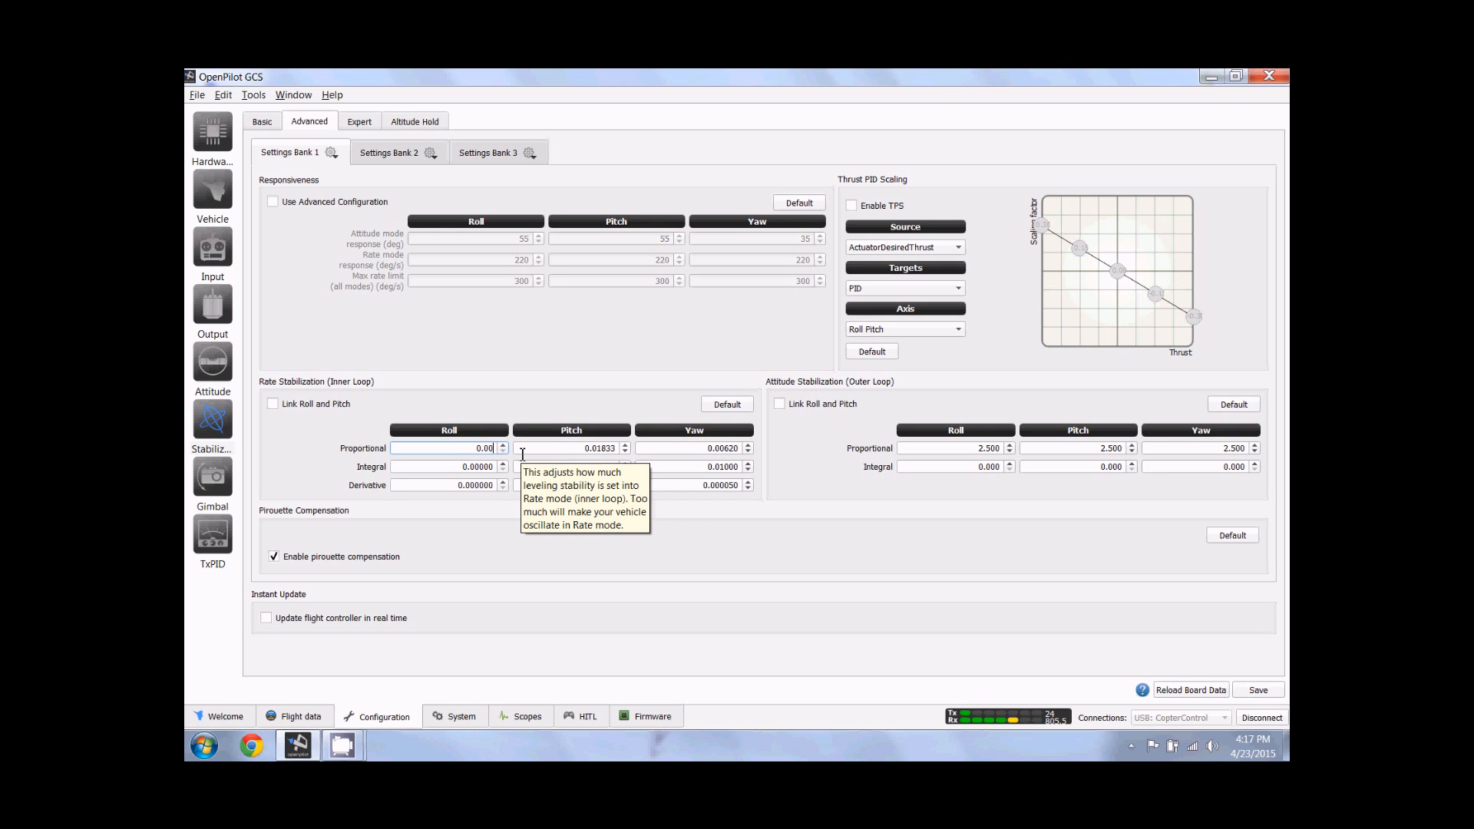
{"action": "type", "text": "448"}
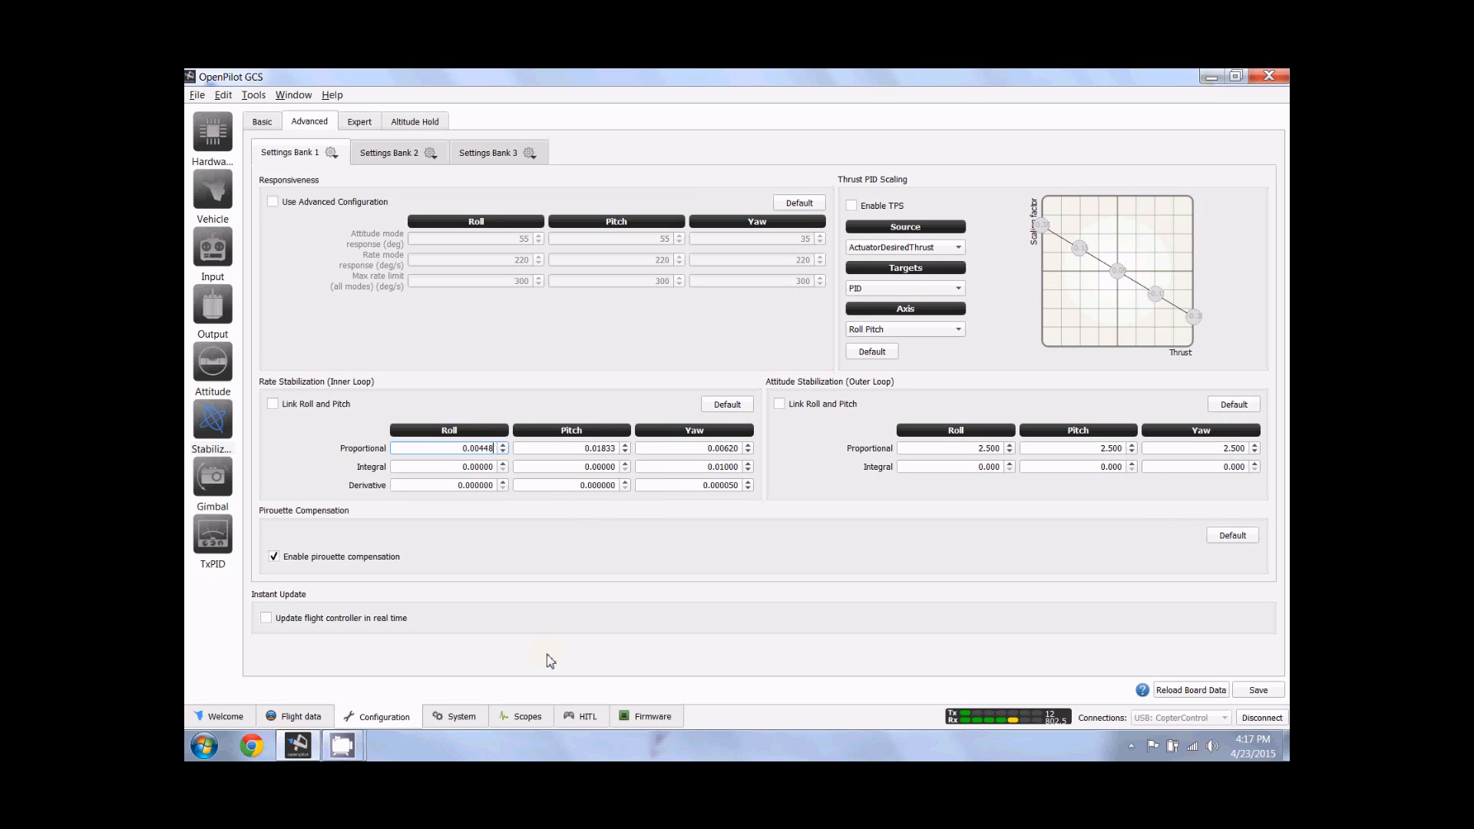
- Set the inner-loop rate stabilization Proportional value for pitch to 0.00641
{"action": "key", "text": "Tab"}
{"action": "key", "text": "Right"}
{"action": "key", "text": "BackSpace"}
{"action": "key", "text": "BackSpace"}
{"action": "key", "text": "BackSpace"}
{"action": "key", "text": "BackSpace"}
- Set the inner-loop rate stabilization Proportional value for yaw to 0.01120
{"action": "left_click", "coordinate": [739, 449]}
{"action": "key", "text": "BackSpace"}
{"action": "key", "text": "BackSpace"}
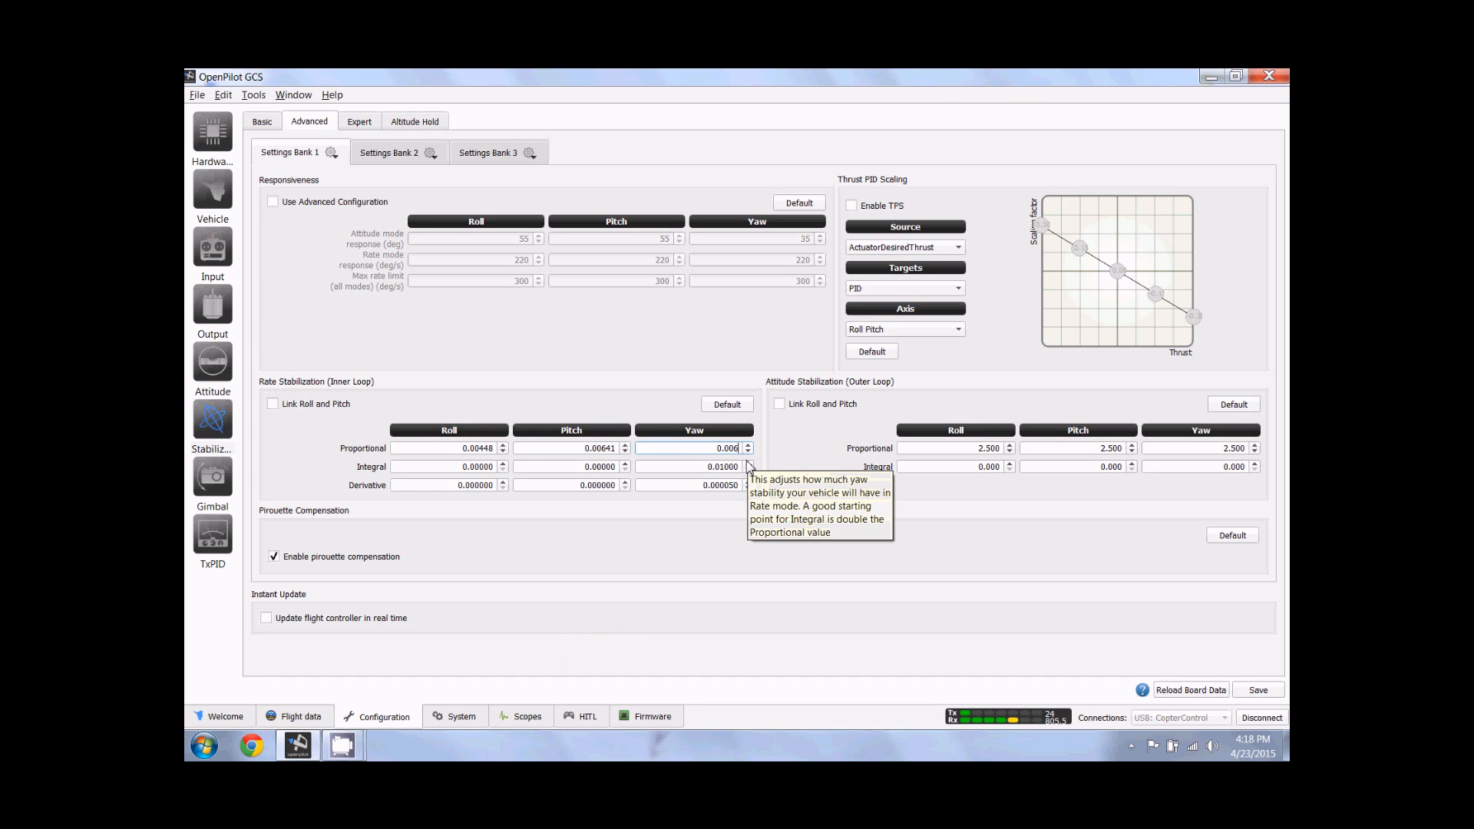
{"action": "key", "text": "BackSpace"}
{"action": "key", "text": "BackSpace"}
{"action": "type", "text": "1120"}
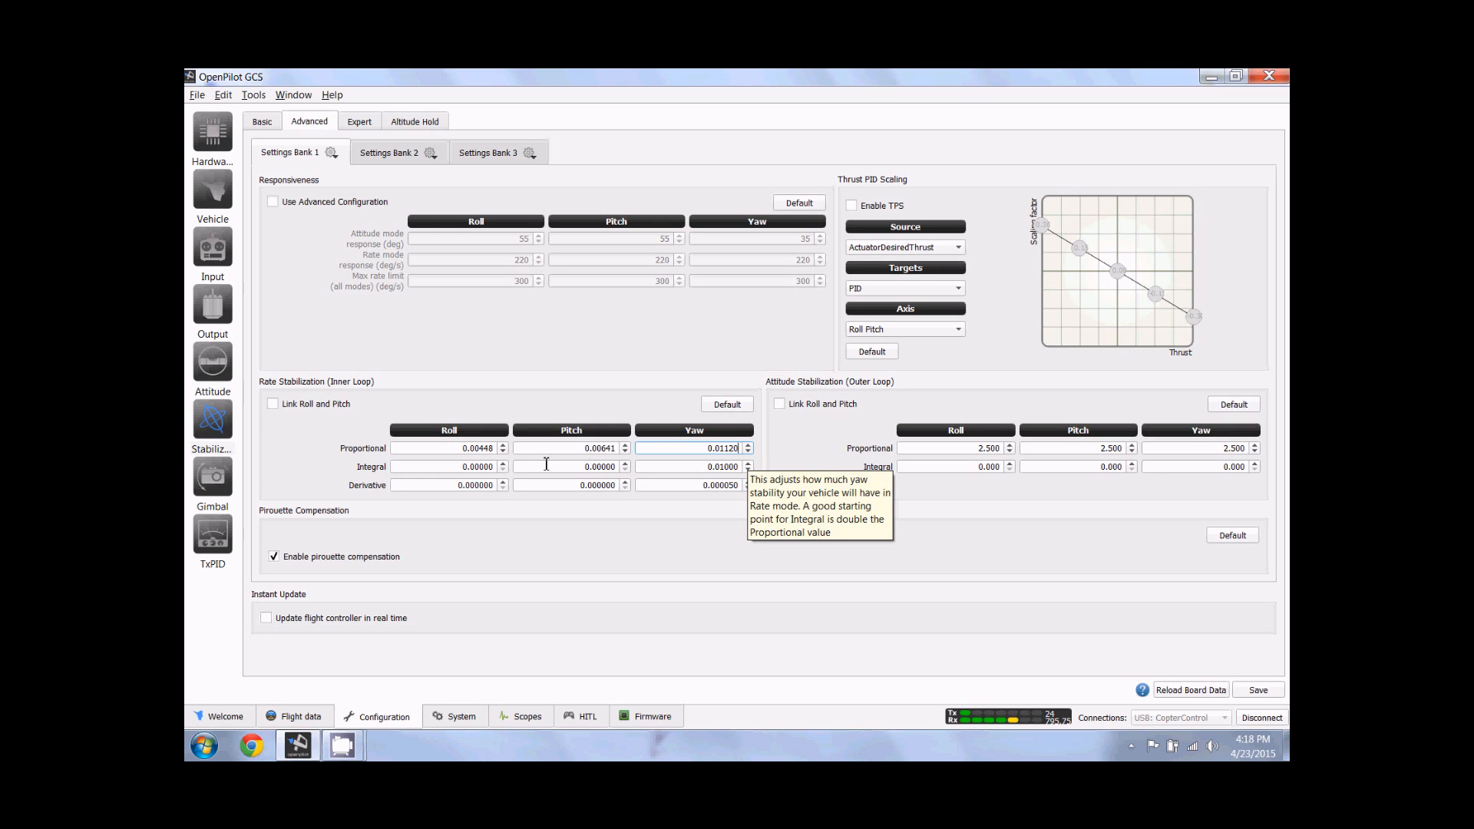
- Set the inner-loop rate Integral values to 0.00717 for roll, 0.01026 for pitch and 0.01792 for yaw
{"action": "left_click", "coordinate": [495, 466]}
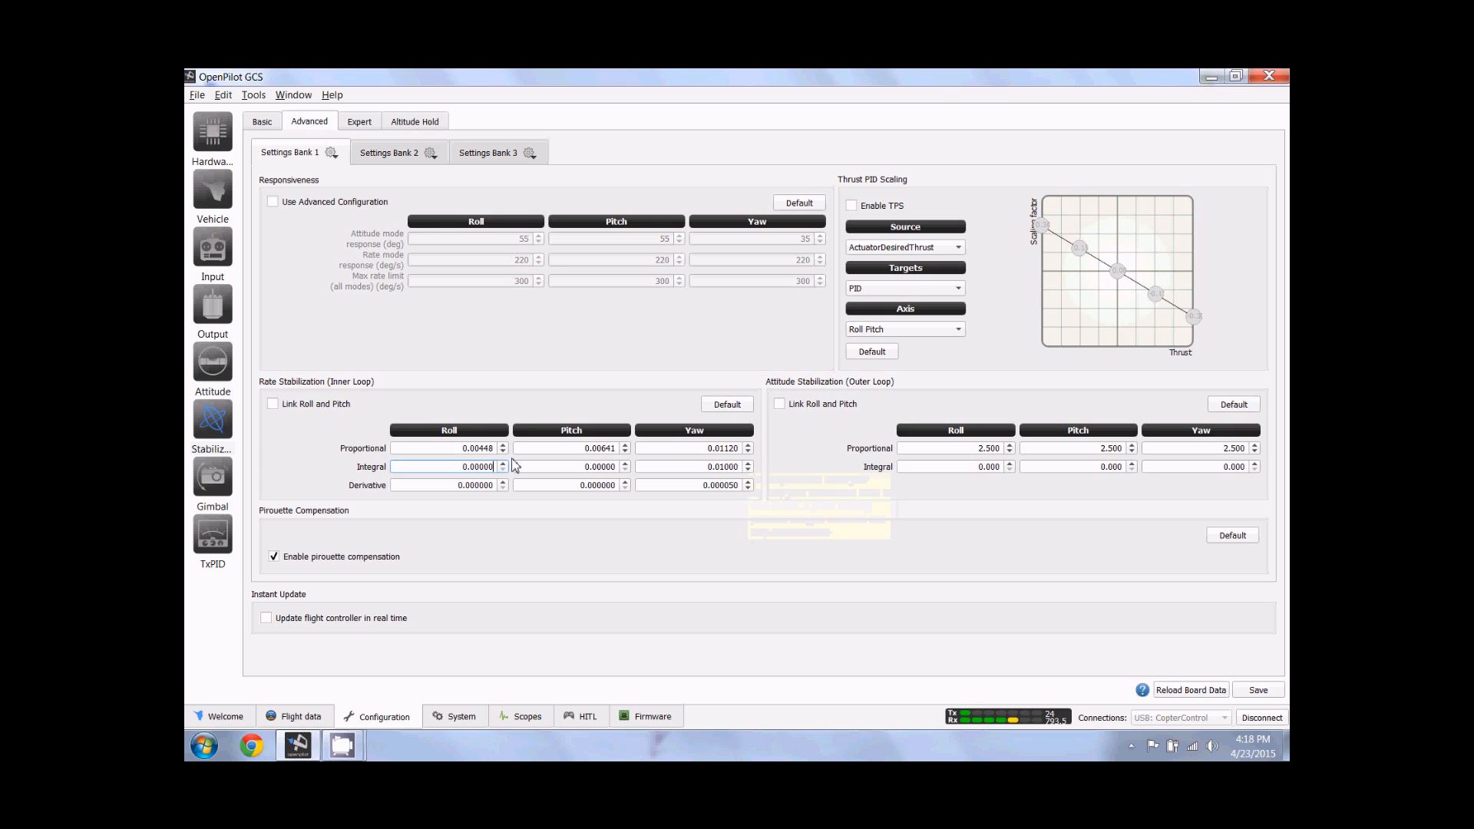
{"action": "key", "text": "BackSpace"}
{"action": "type", "text": "717"}
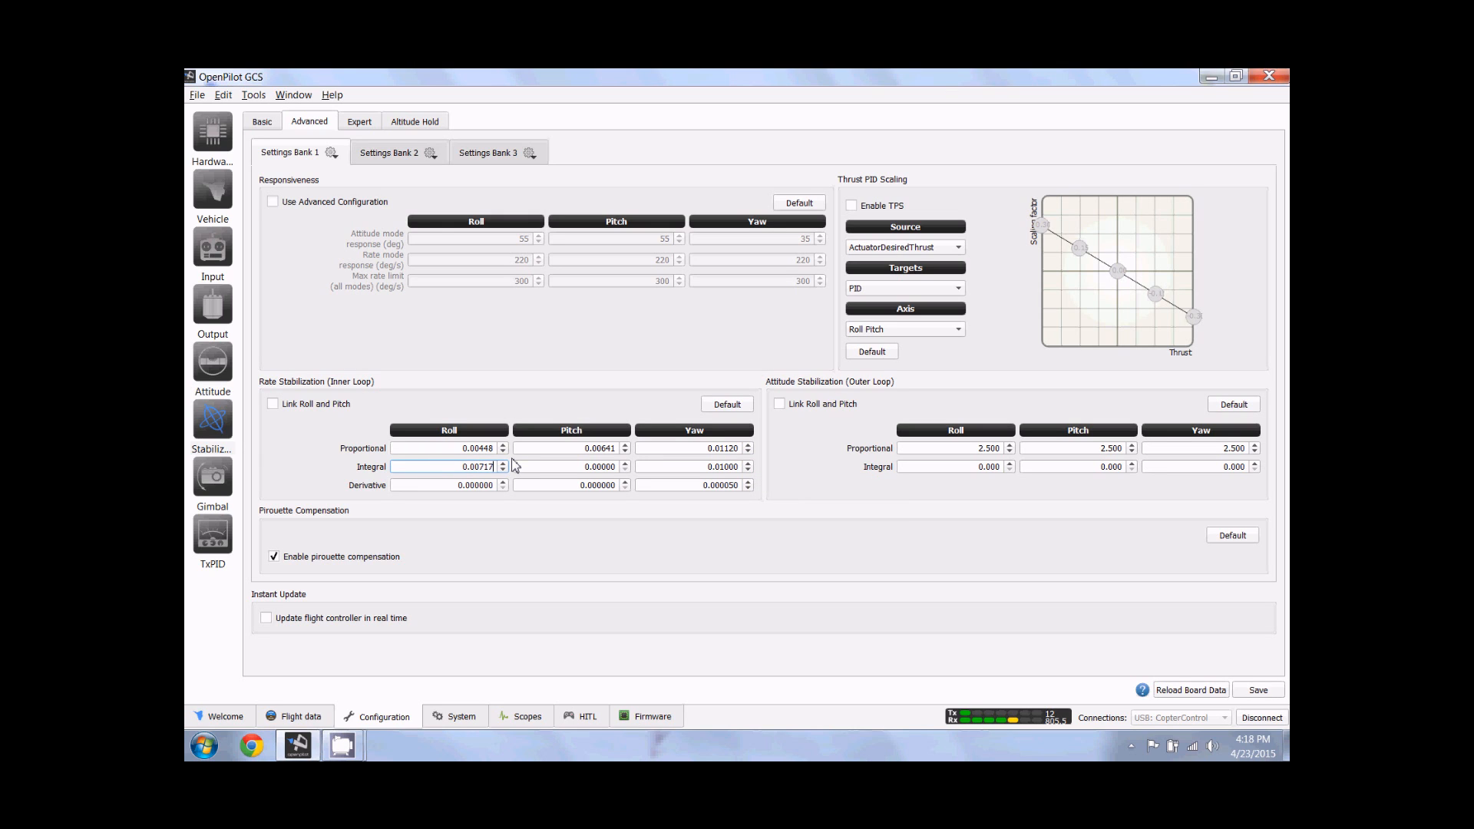
{"action": "left_click", "coordinate": [618, 468]}
{"action": "type", "text": "0.01026"}
{"action": "left_click", "coordinate": [744, 465]}
{"action": "key", "text": "BackSpace"}
{"action": "key", "text": "BackSpace"}
{"action": "key", "text": "BackSpace"}
{"action": "type", "text": "792"}
- Set the inner-loop rate Derivative values to 0.000036 for roll, 0.000051 for pitch and 0.000090 for yaw, and save the stabilization settings
{"action": "type", "text": "1"}
{"action": "key", "text": "BackSpace"}
{"action": "key", "text": "BackSpace"}
{"action": "type", "text": "36"}
{"action": "left_click", "coordinate": [623, 486]}
{"action": "left_click", "coordinate": [737, 486]}
{"action": "key", "text": "BackSpace"}
{"action": "key", "text": "BackSpace"}
{"action": "type", "text": "90"}
{"action": "left_click", "coordinate": [1265, 693]}
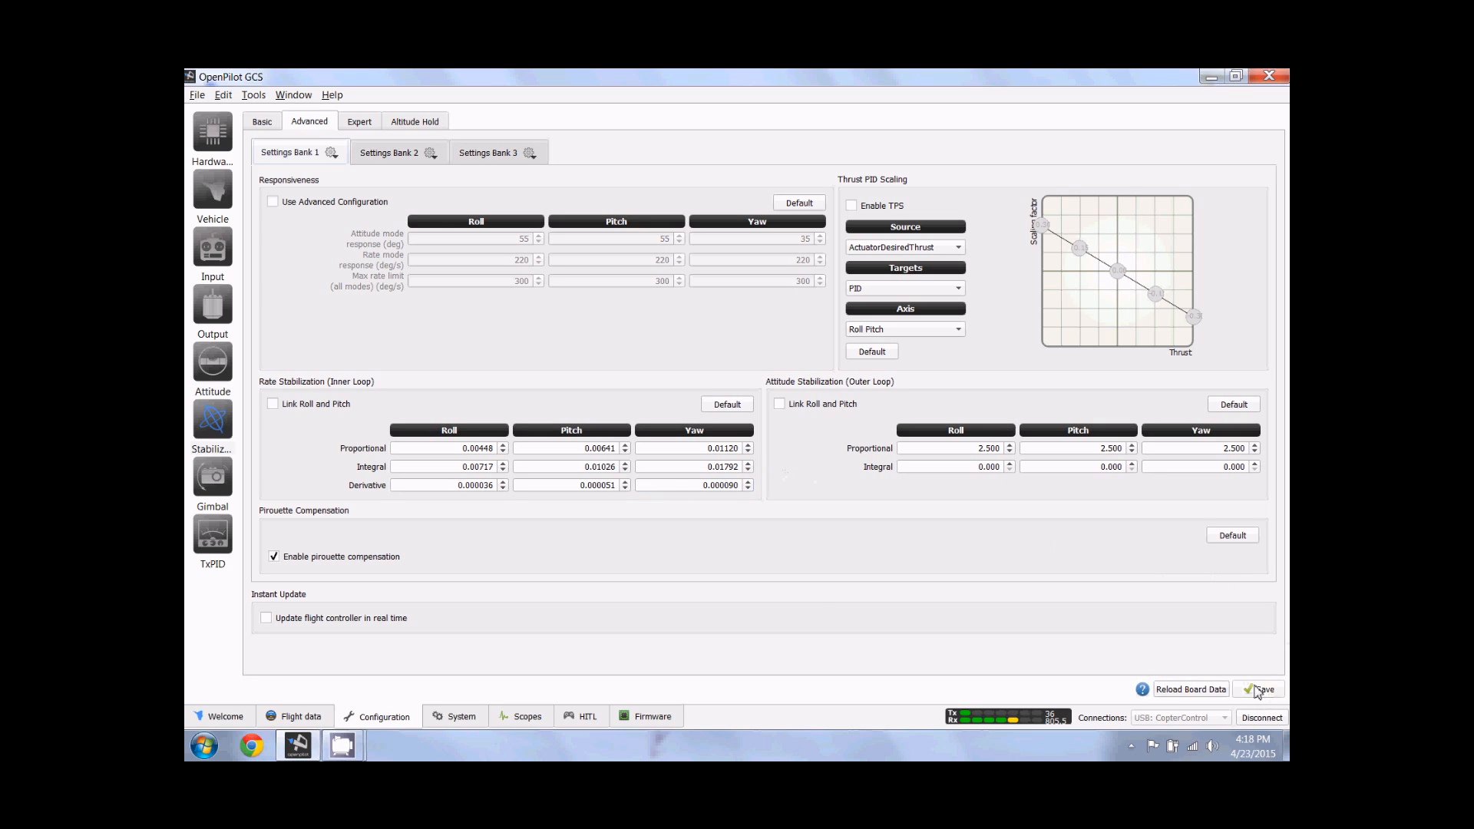
- Set the PID option of TxPID Instance 1 to Disabled and save the TxPID settings
{"action": "left_click", "coordinate": [224, 539]}
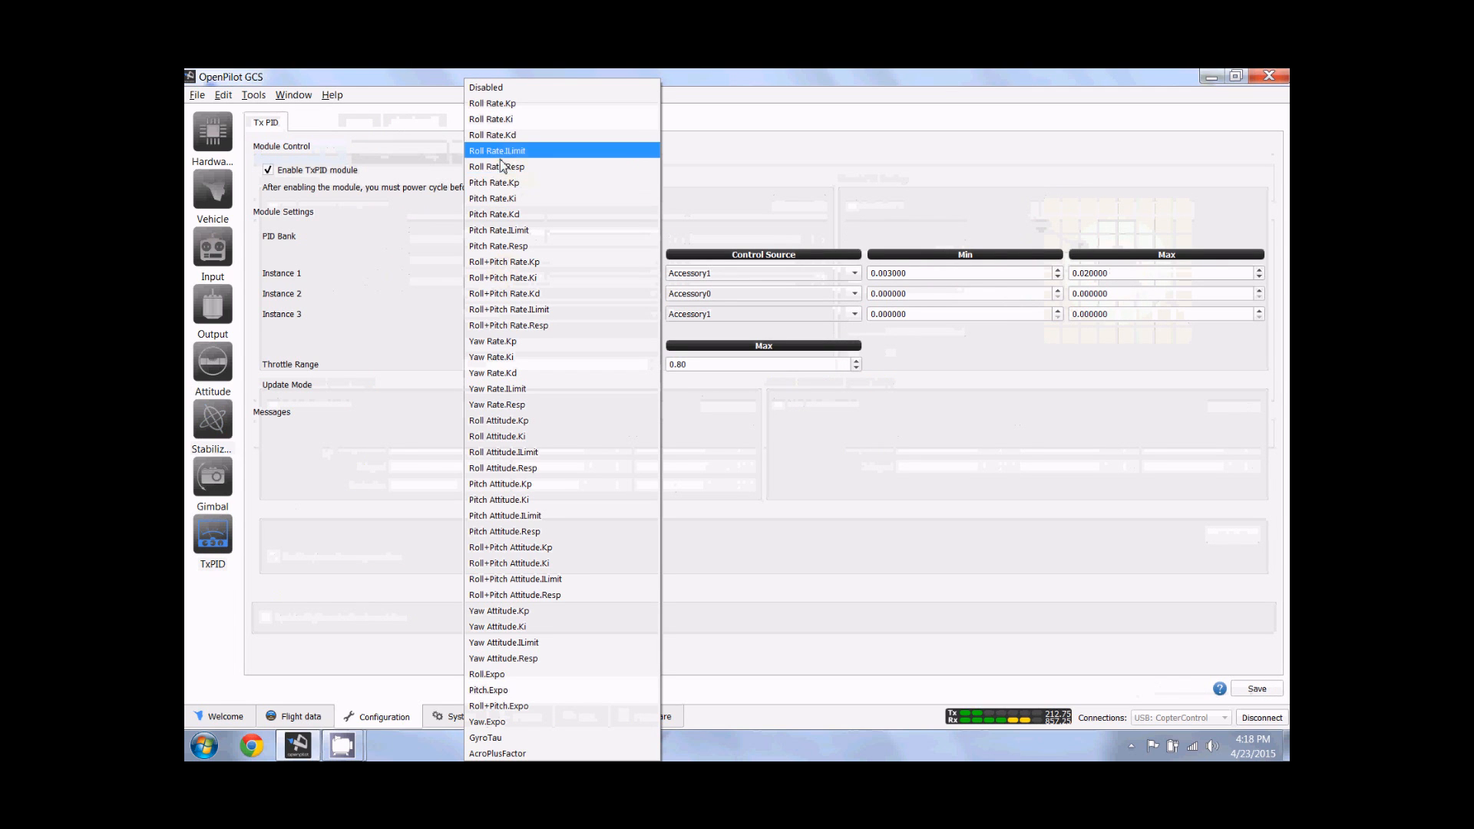
{"action": "left_click", "coordinate": [514, 88]}
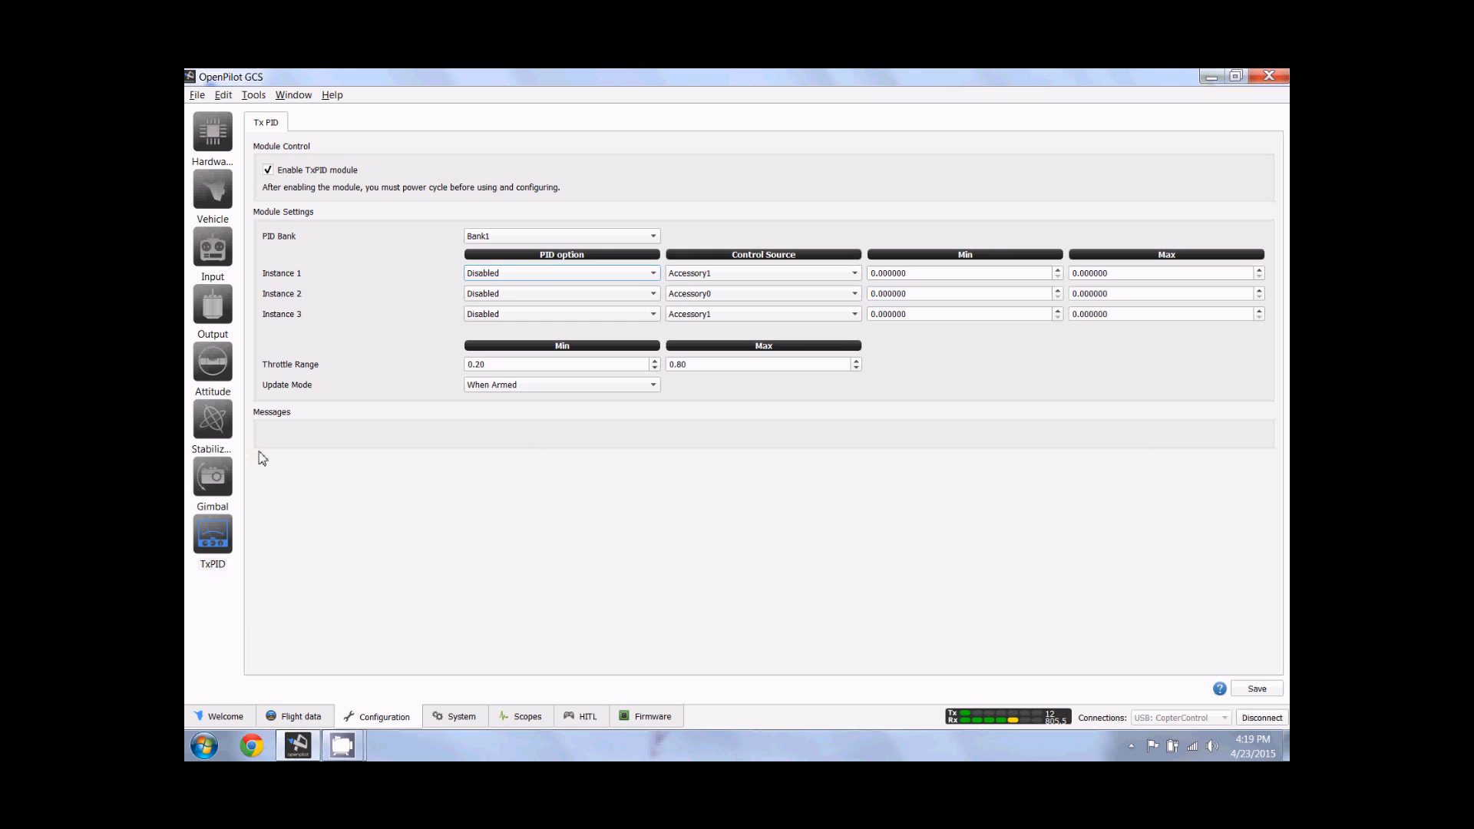
{"action": "left_click", "coordinate": [227, 417]}
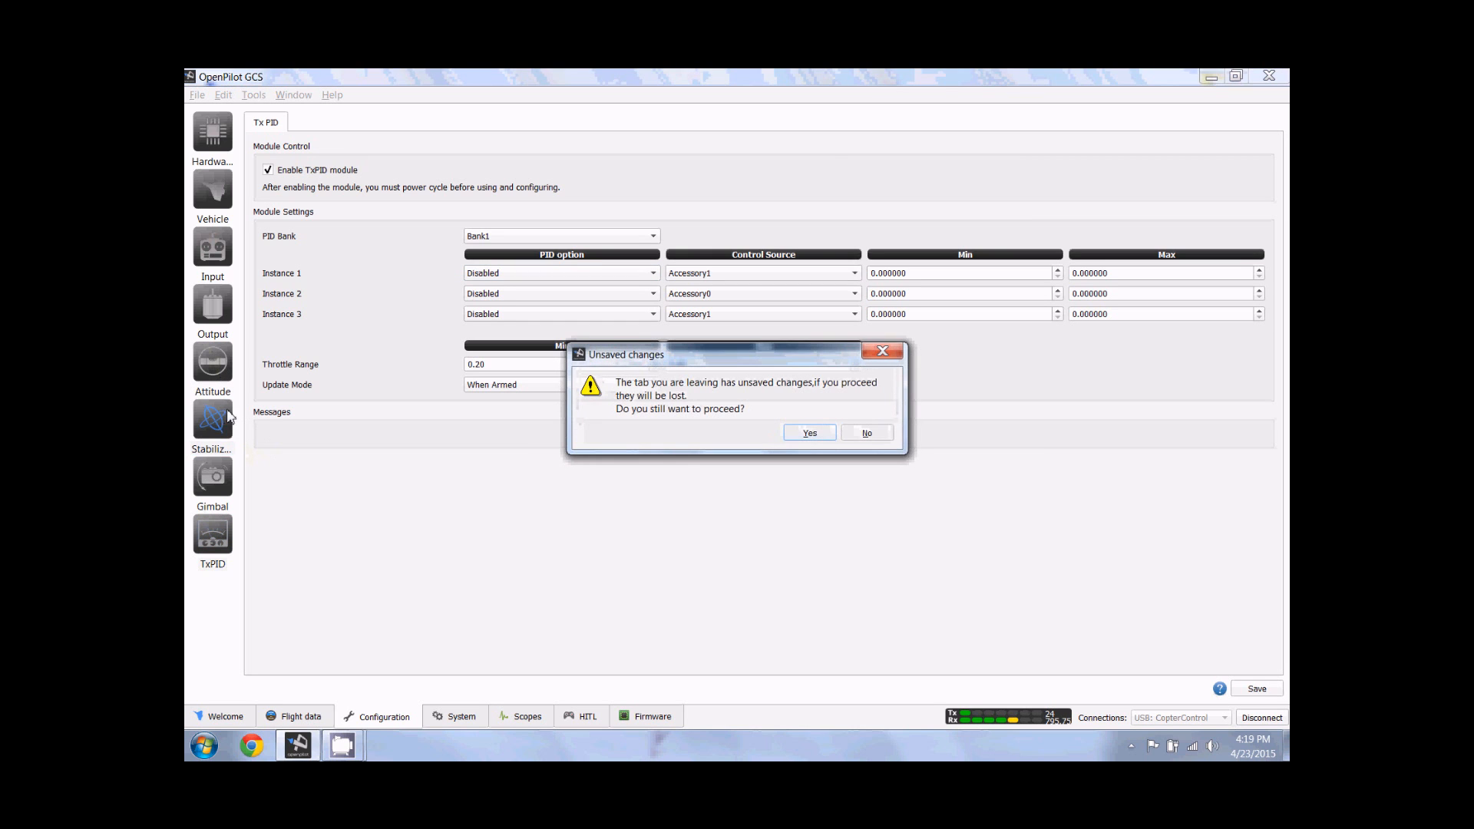
{"action": "left_click", "coordinate": [863, 434]}
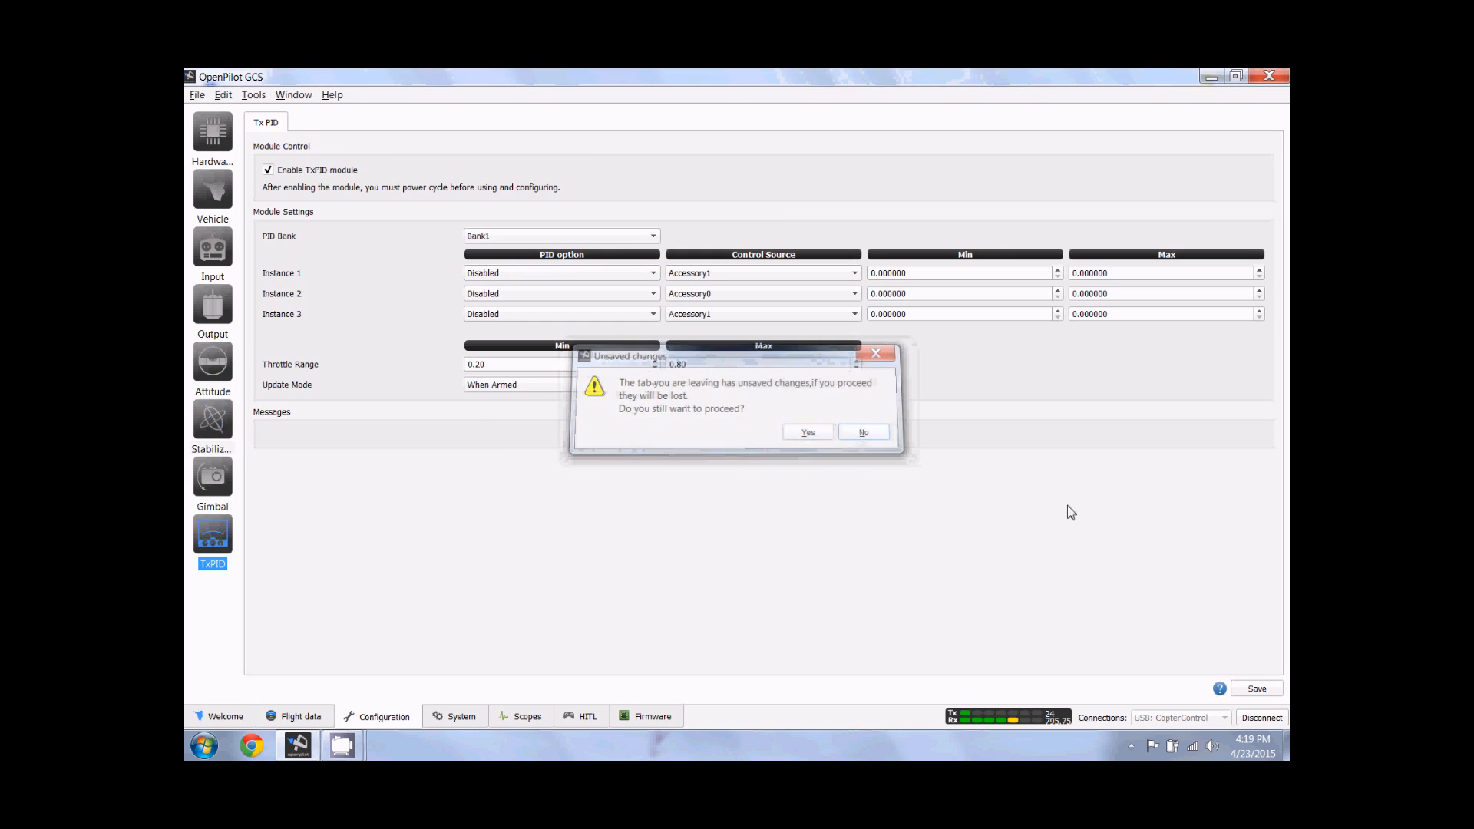
{"action": "left_click", "coordinate": [1259, 688]}
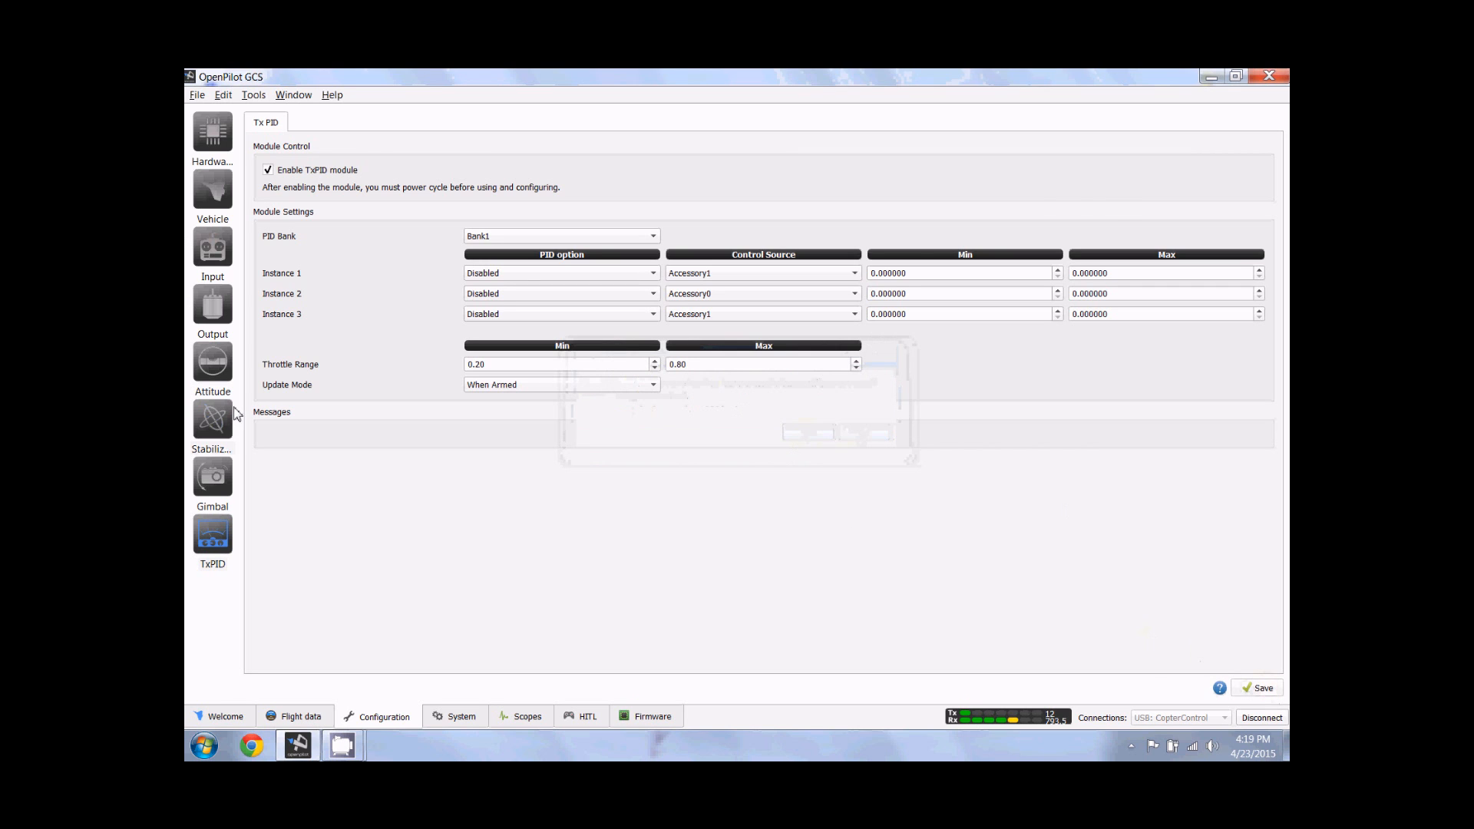
- Review the rate stabilization PIDs in the advanced and basic stabilization views
{"action": "left_click", "coordinate": [219, 430]}
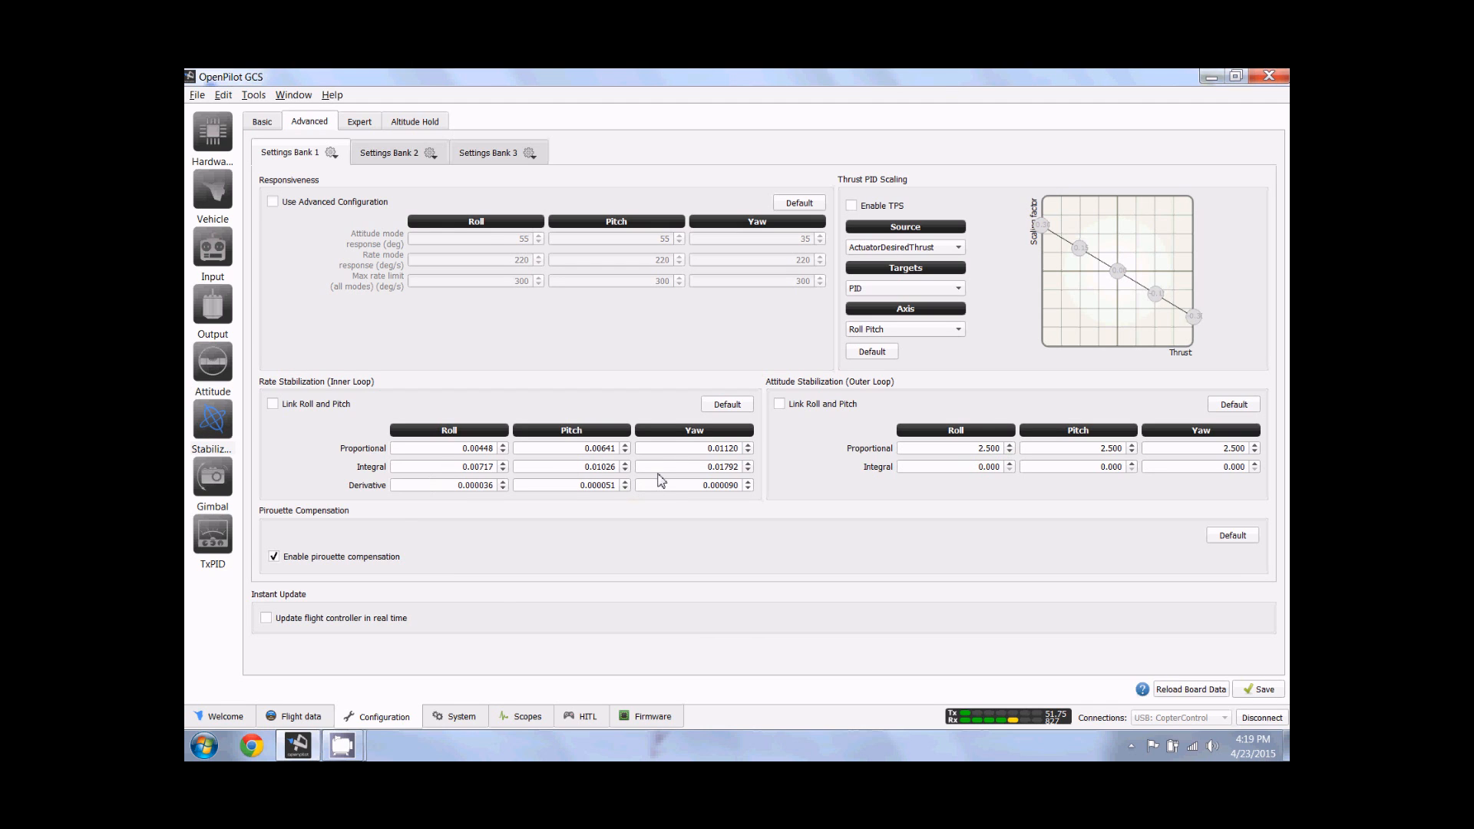
{"action": "left_click", "coordinate": [271, 126]}
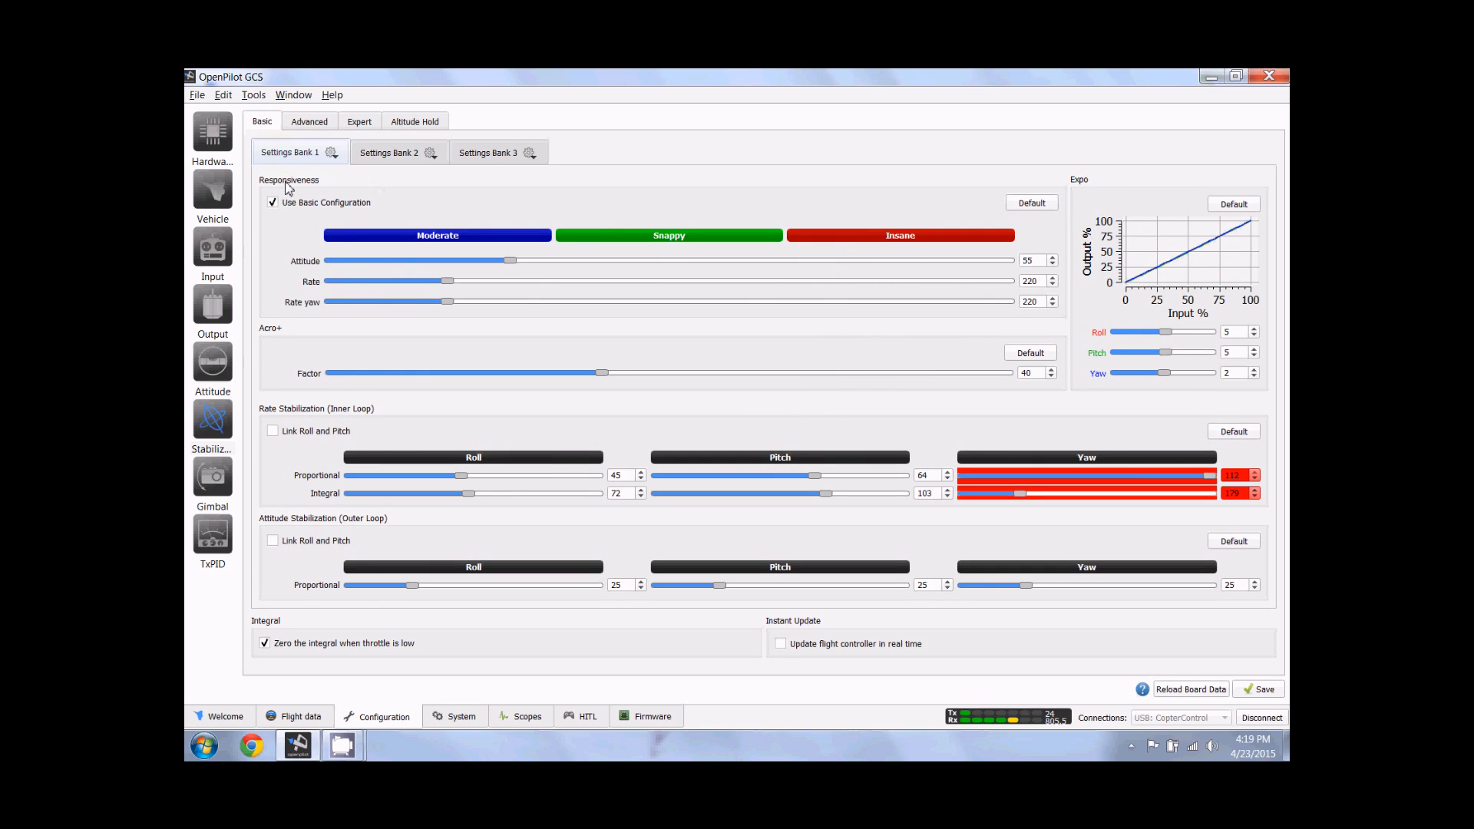
{"action": "left_click", "coordinate": [320, 125]}
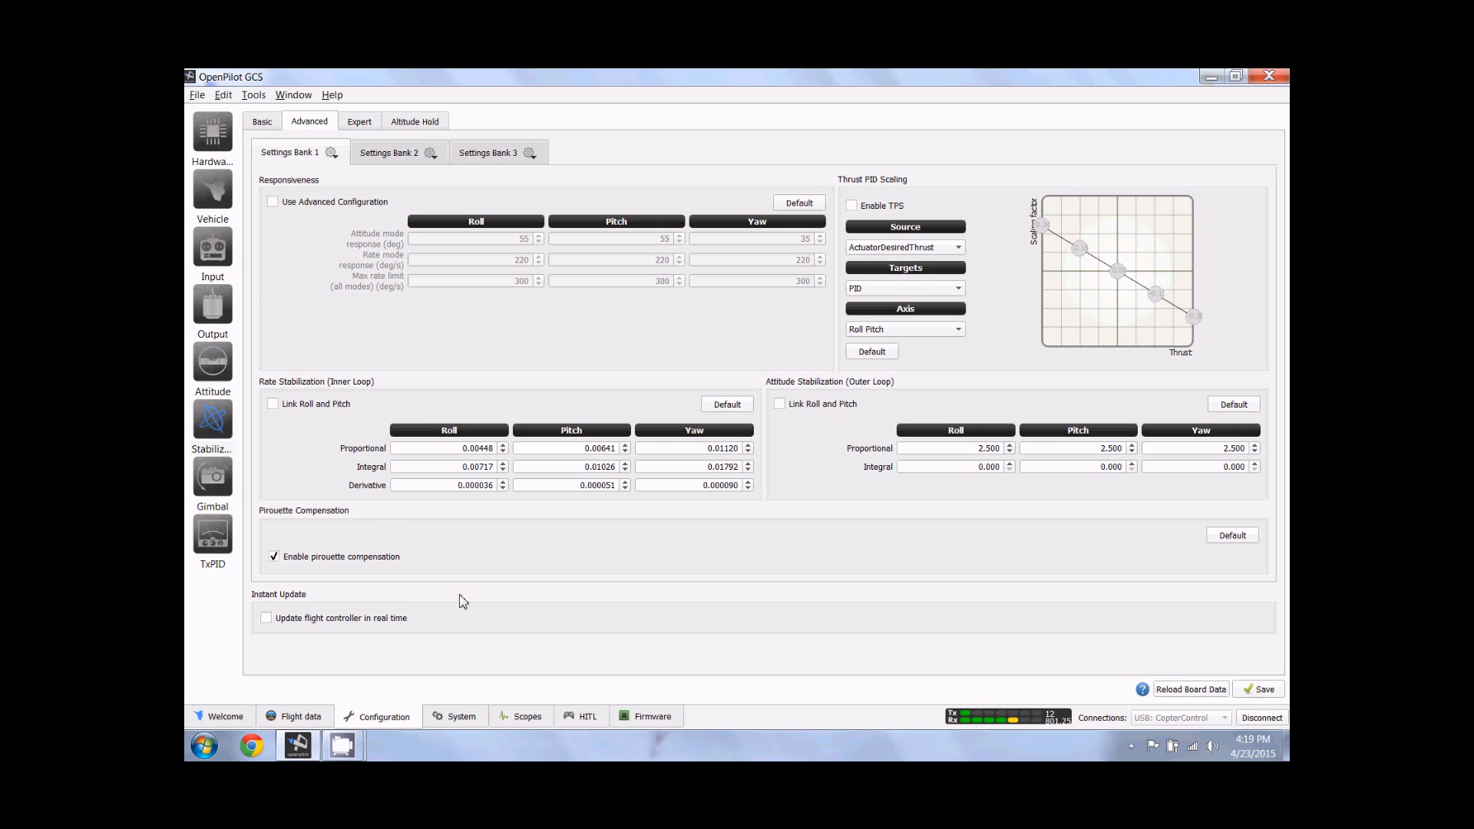
- In the system's AttitudeSettings, set the BoardLevelTrim Pitch value to 10 degrees and save it to the board
{"action": "left_click", "coordinate": [461, 716]}
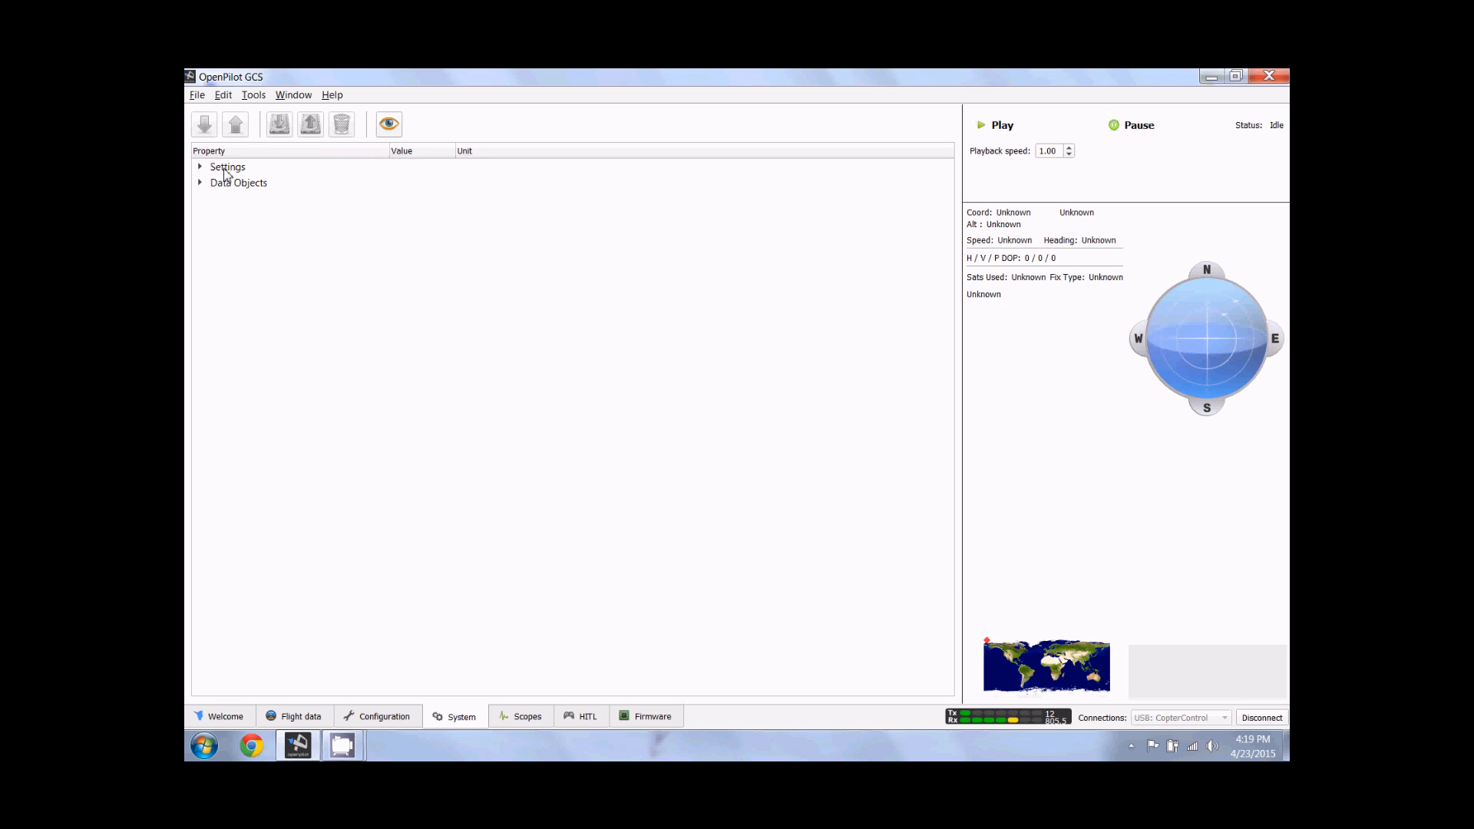
{"action": "left_click", "coordinate": [226, 167]}
{"action": "double_click", "coordinate": [226, 169]}
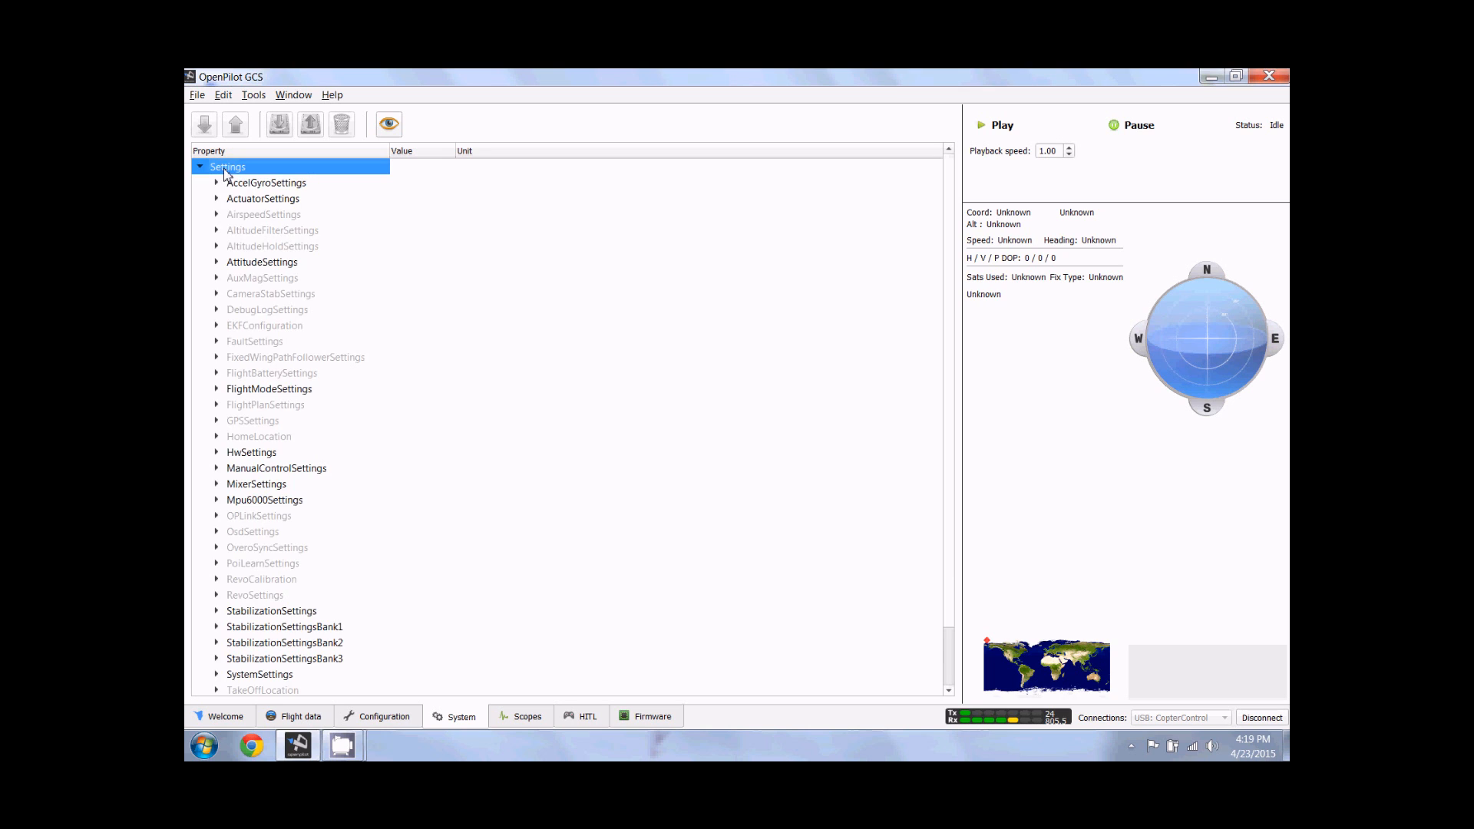
{"action": "left_click", "coordinate": [240, 267]}
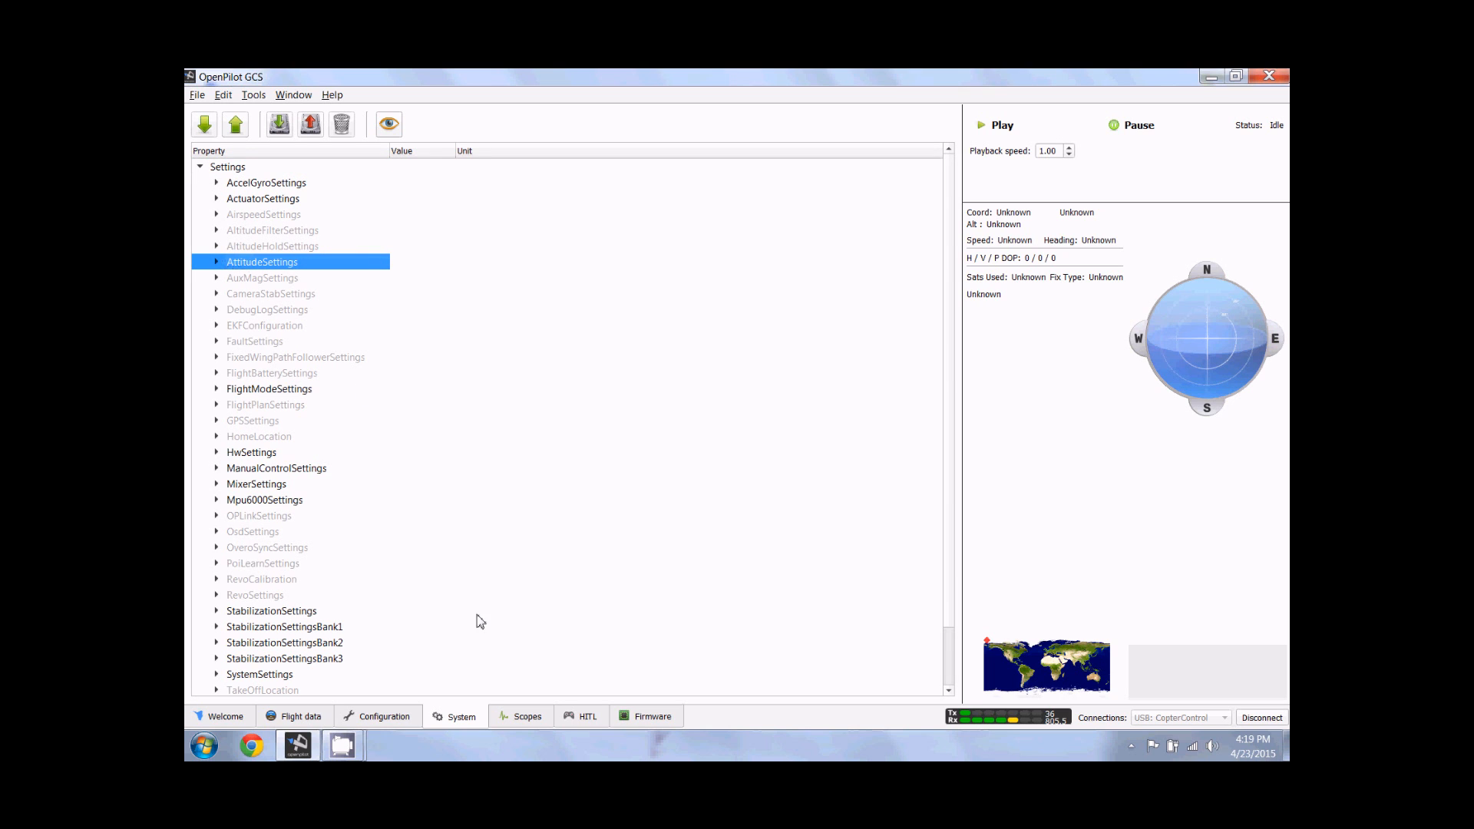
{"action": "left_click", "coordinate": [217, 262]}
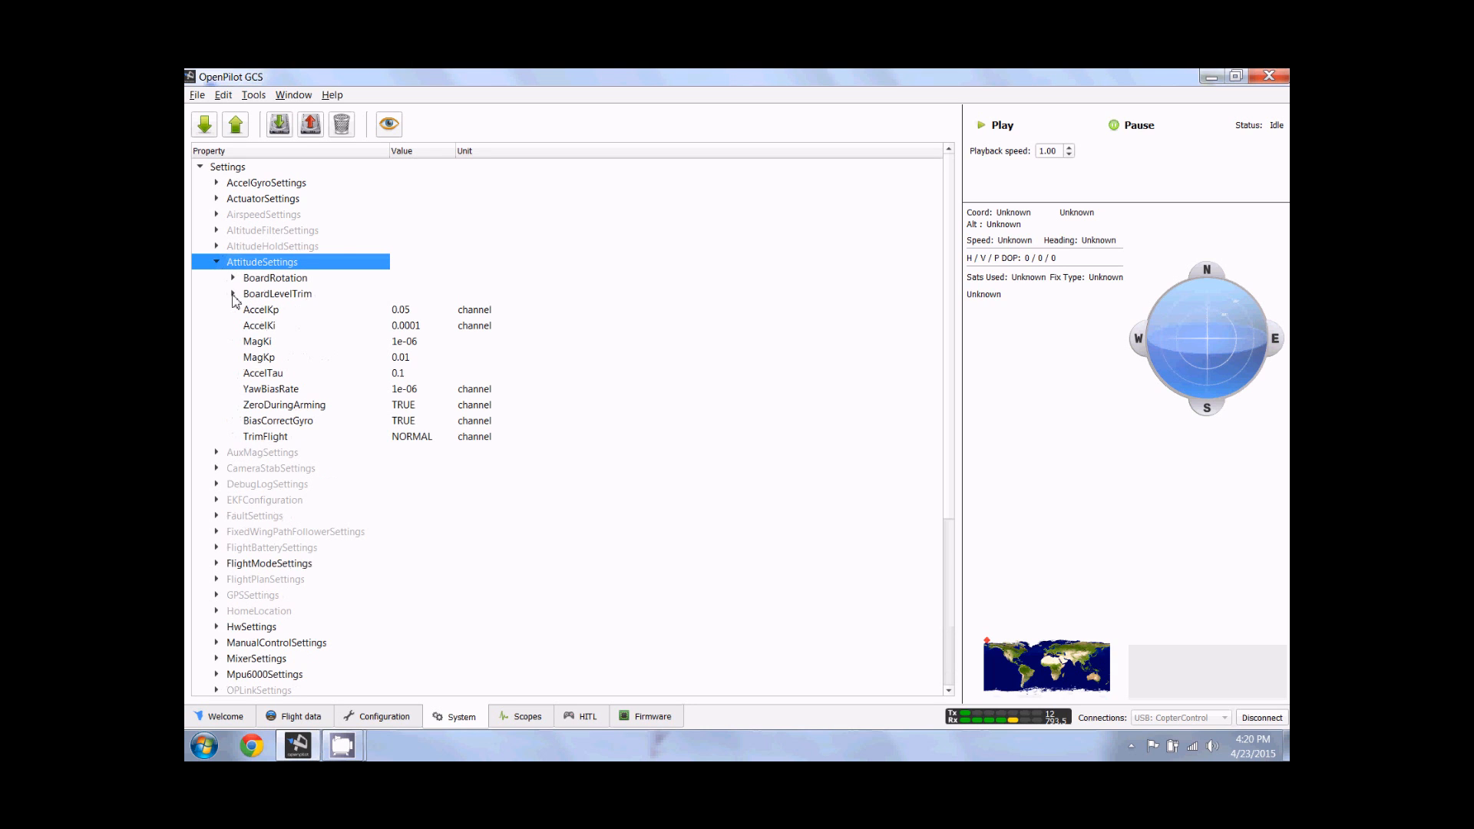
{"action": "left_click", "coordinate": [233, 294]}
{"action": "left_click", "coordinate": [282, 311]}
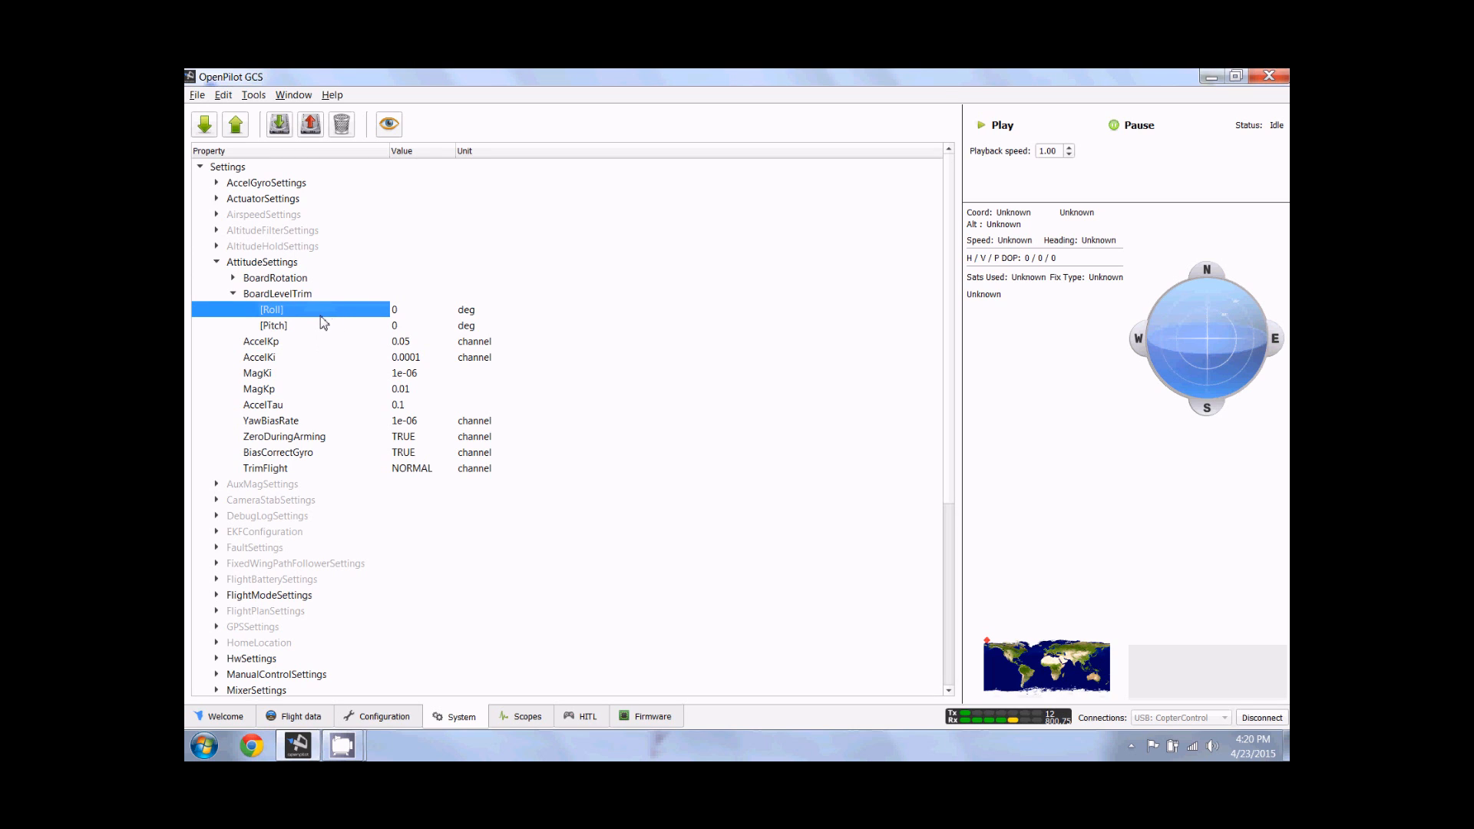
{"action": "double_click", "coordinate": [405, 326]}
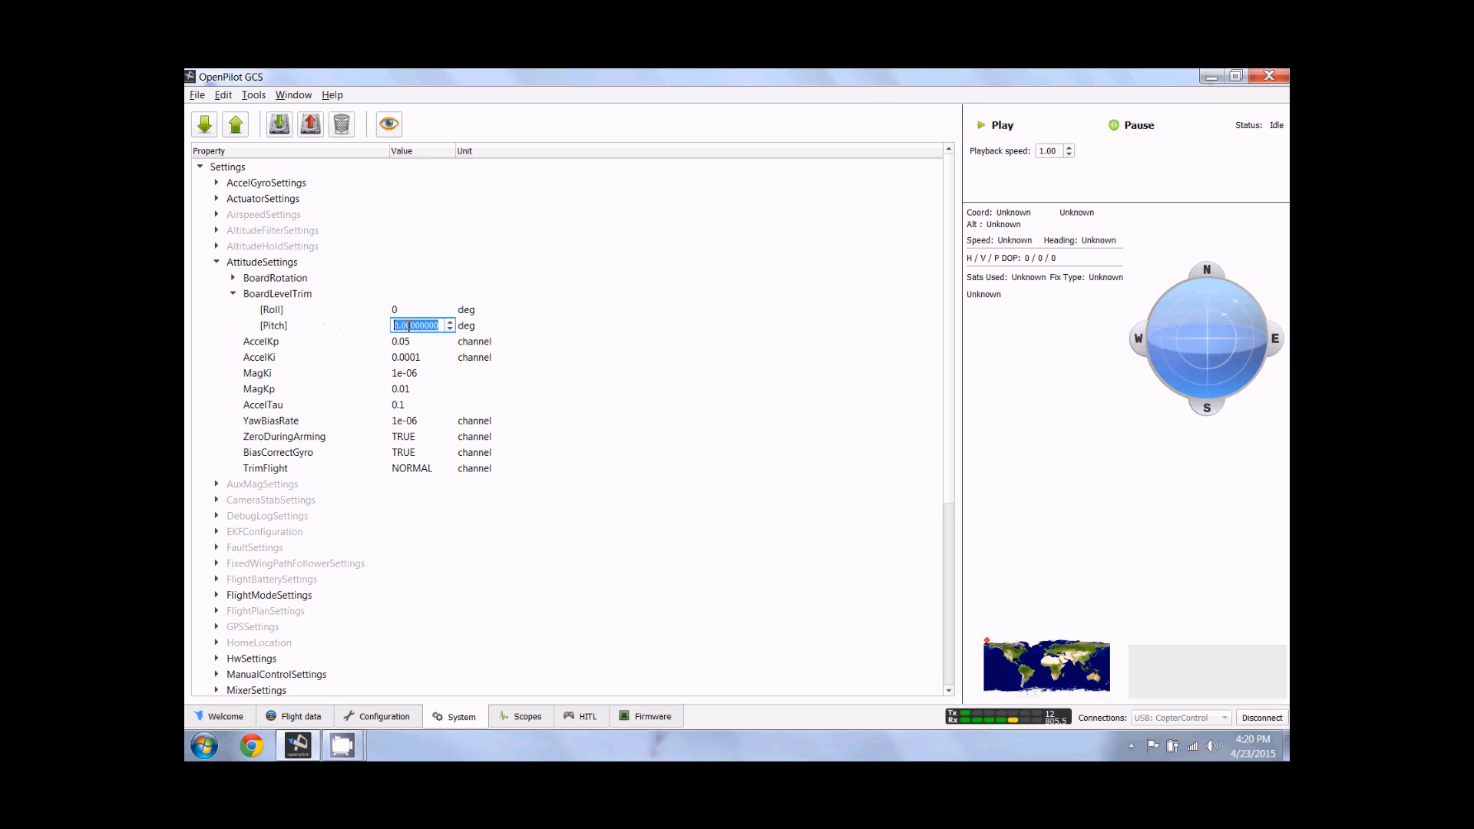
{"action": "left_click", "coordinate": [399, 327]}
{"action": "type", "text": "0"}
{"action": "left_click", "coordinate": [311, 125]}
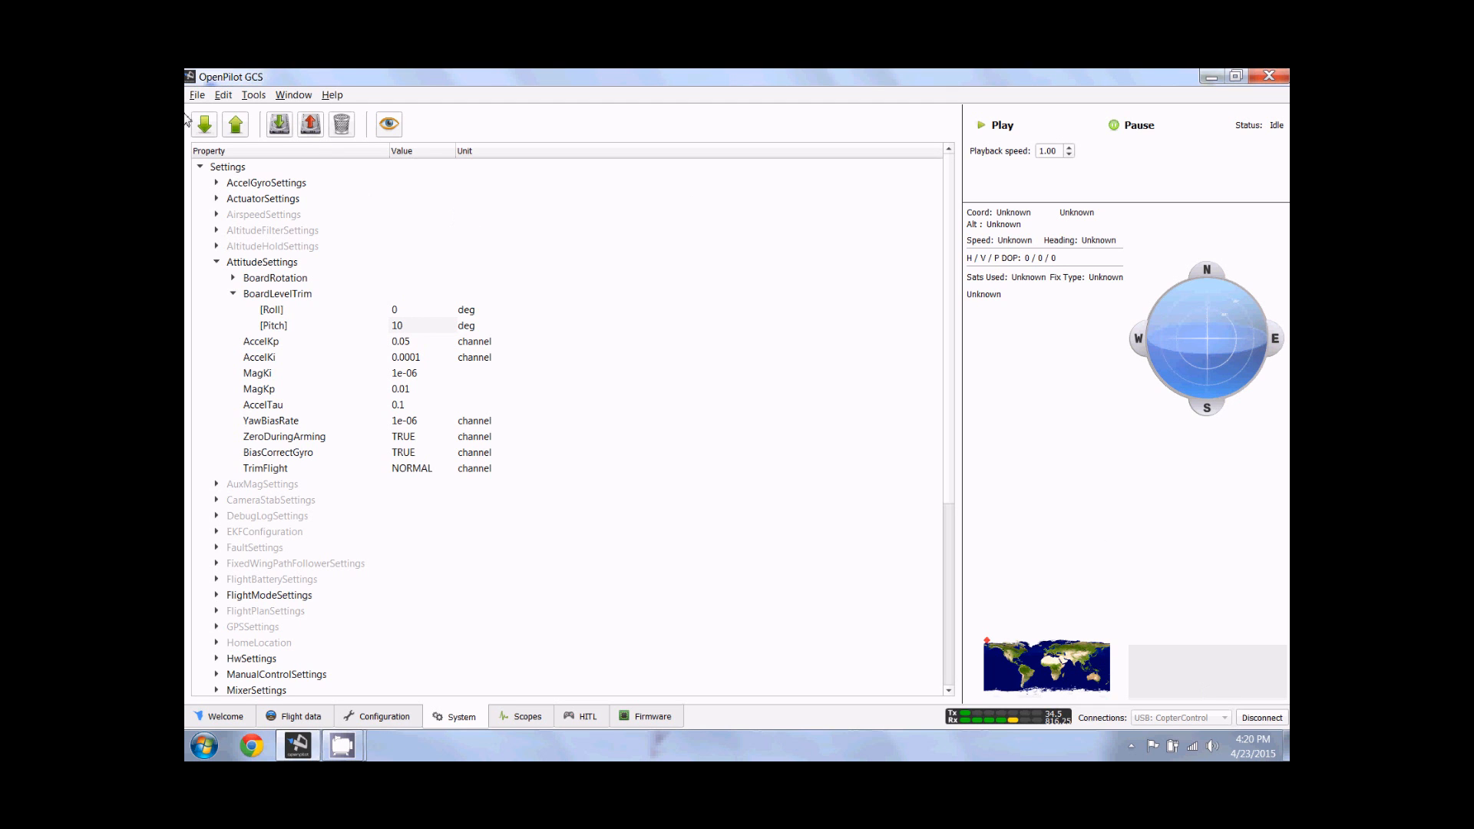
- Return to the stabilization configuration and disconnect the board
{"action": "left_click", "coordinate": [390, 716]}
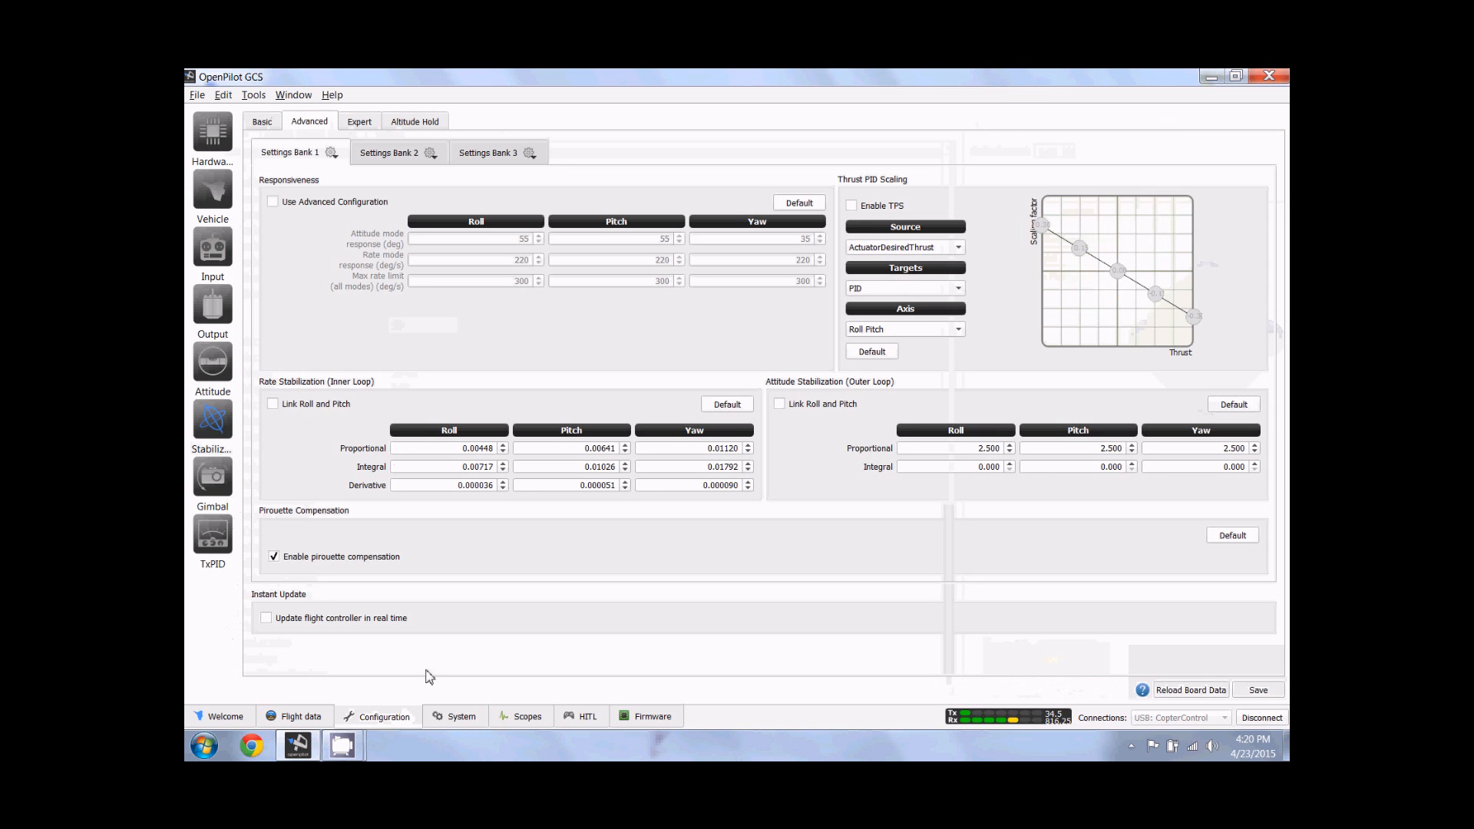
{"action": "left_click", "coordinate": [1262, 717]}
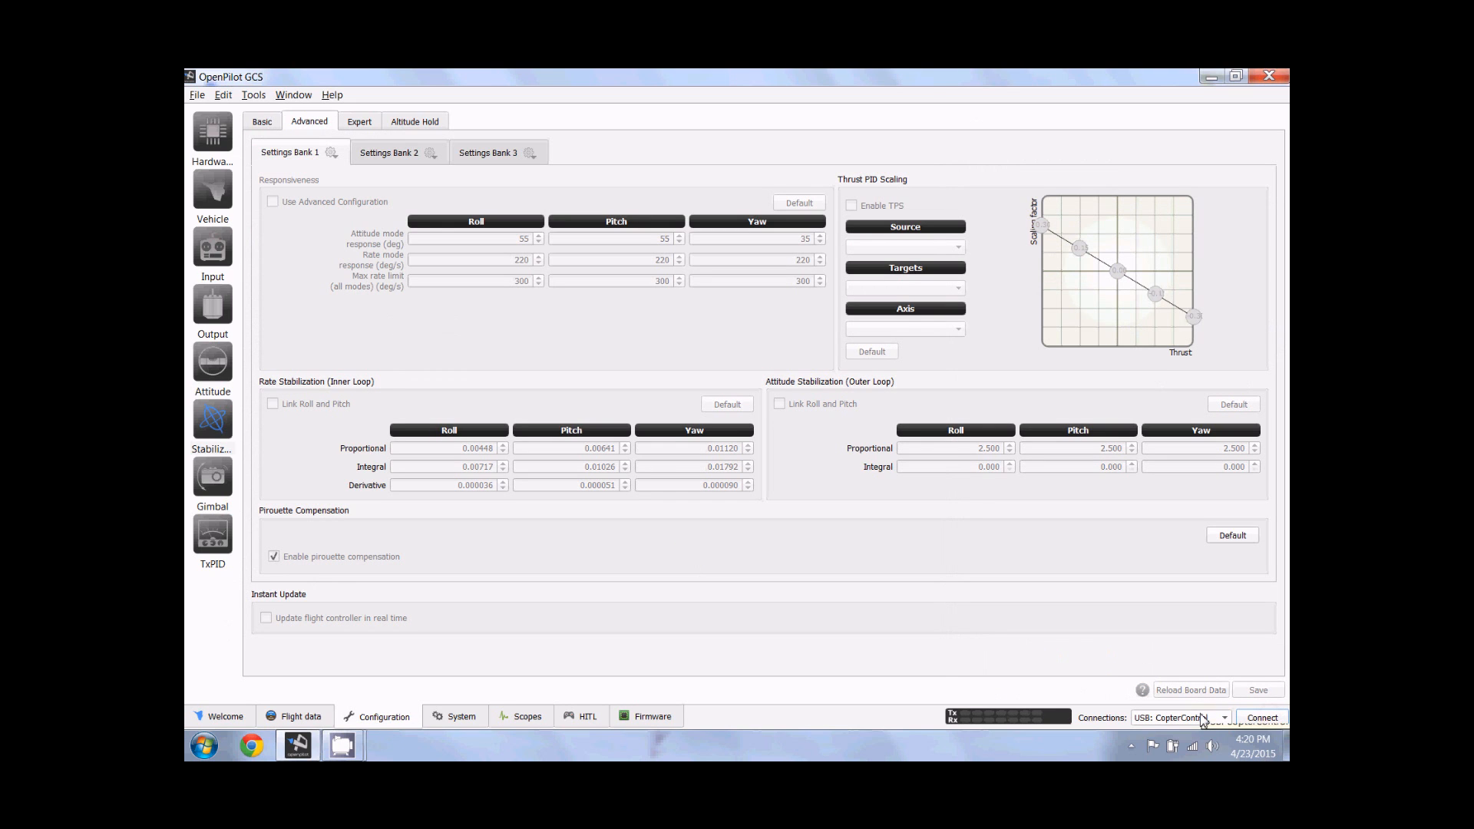